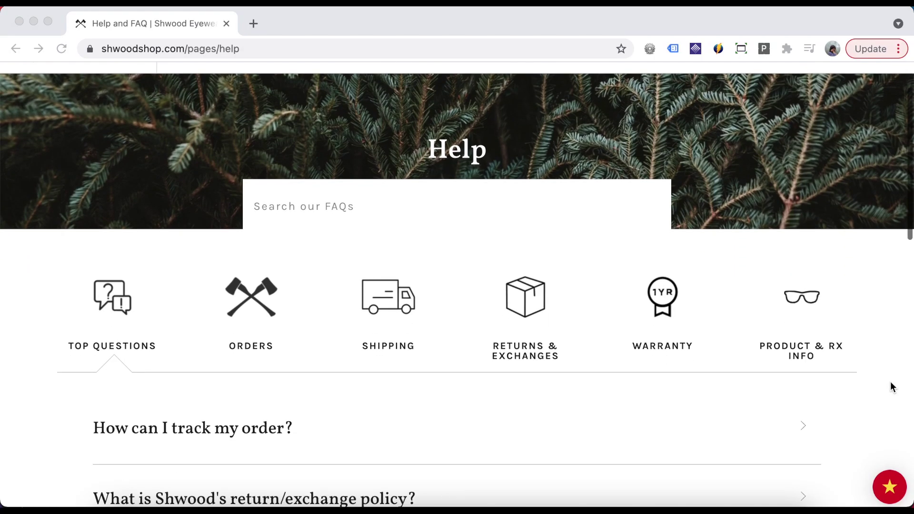
scroll(890, 384, down, 8)
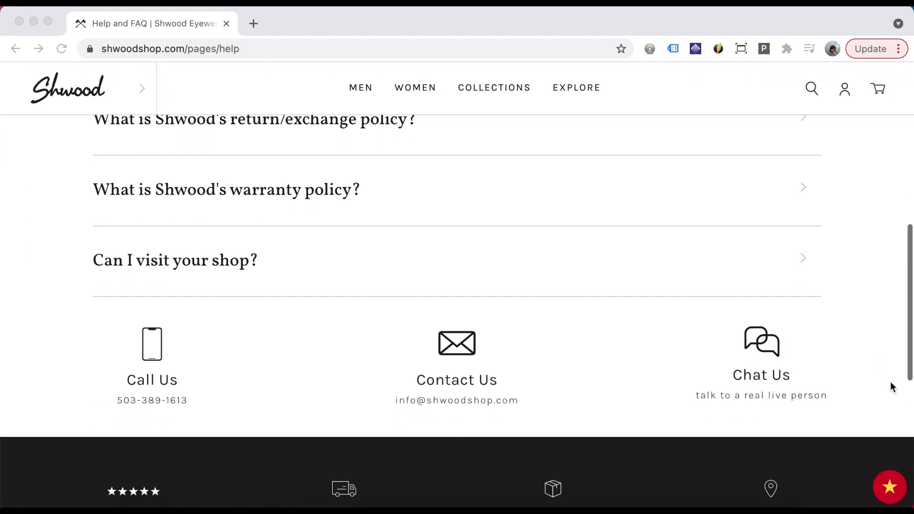
On the Shwood help page, go through Orders, Shipping and Returns & Exchanges, then expand the return-or-exchange question.
scroll(892, 384, up, 6)
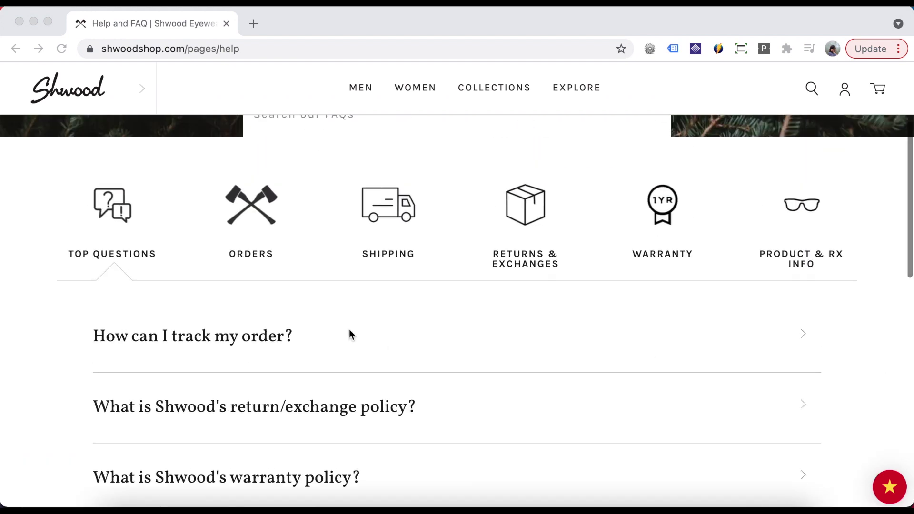
click(256, 217)
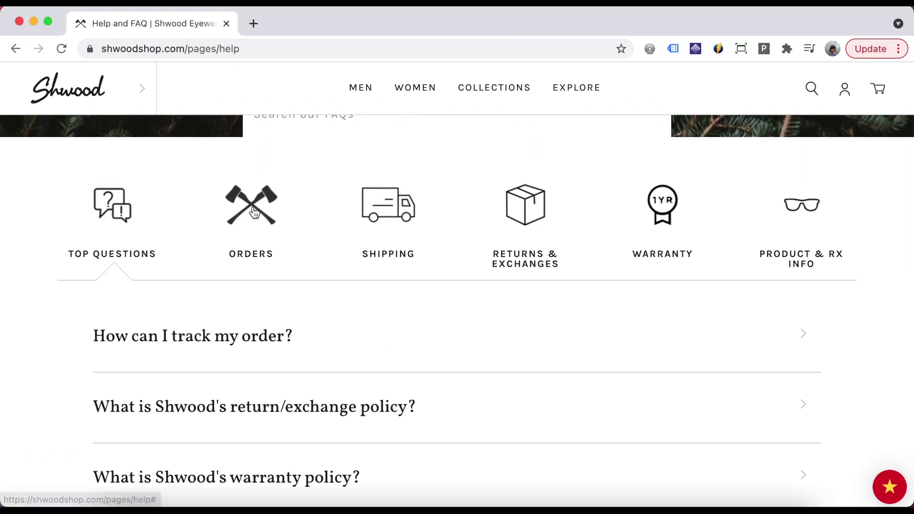
click(255, 214)
click(375, 219)
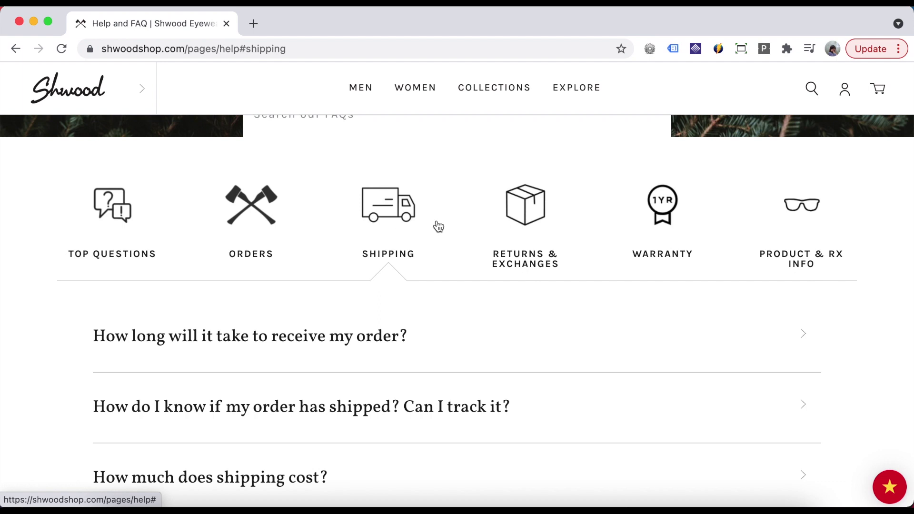
click(537, 223)
scroll(876, 353, down, 2)
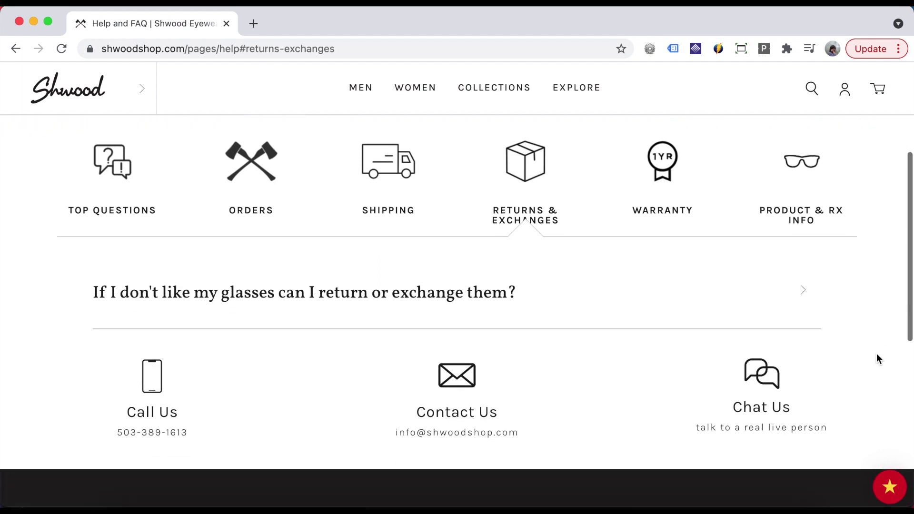
click(741, 293)
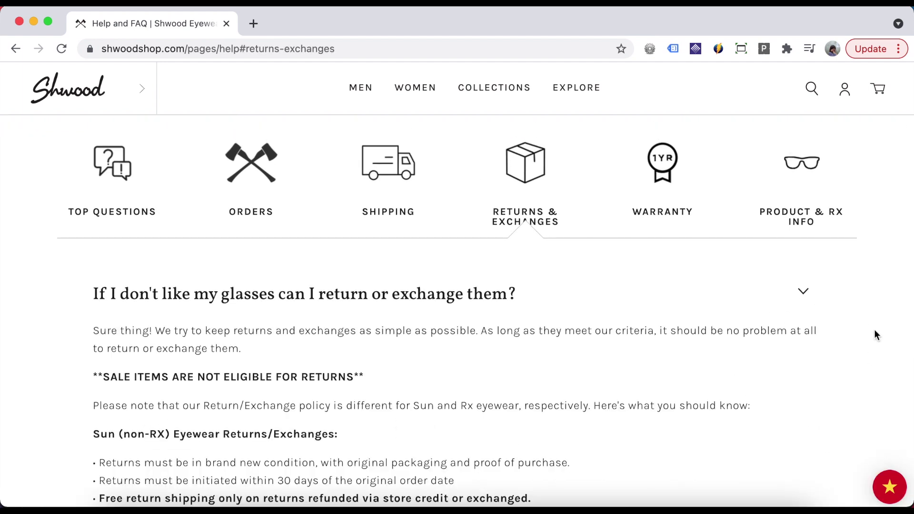
Start a PageFly support chat with the message 'Hi. I need help'.
scroll(874, 330, down, 5)
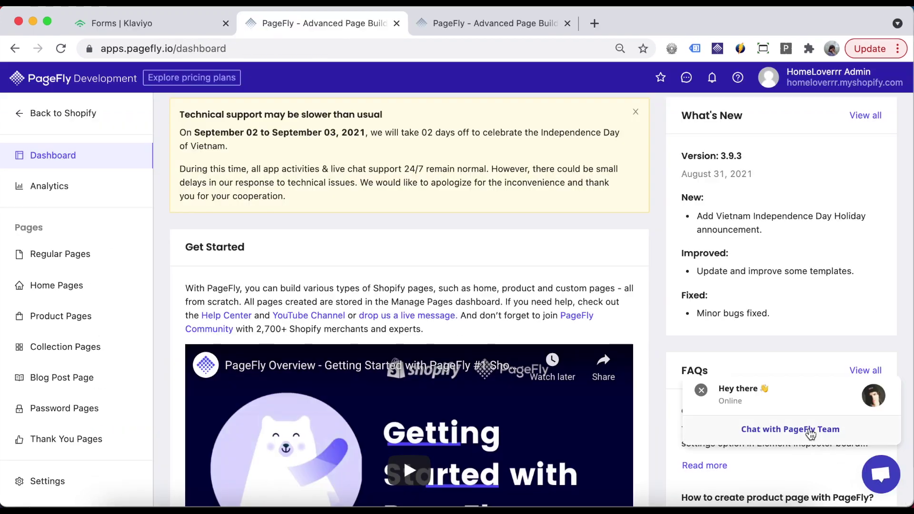
click(809, 430)
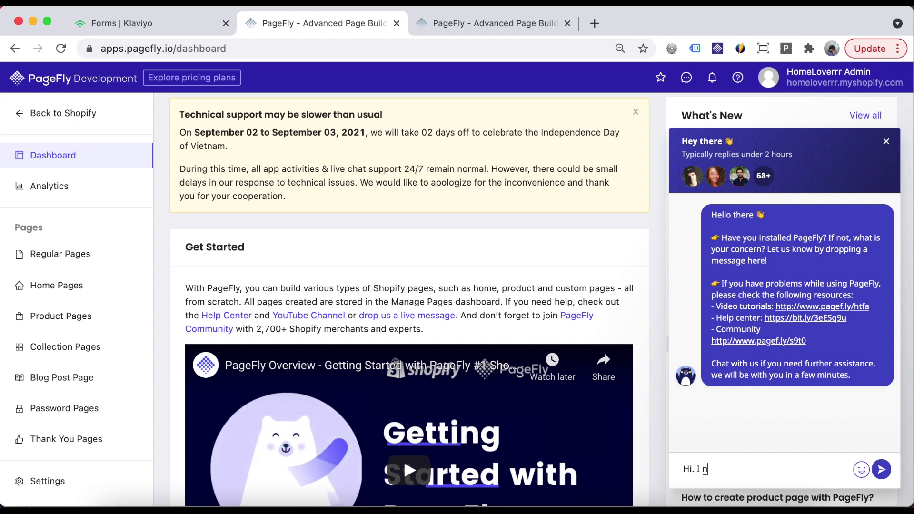
text(Hi. I need help)
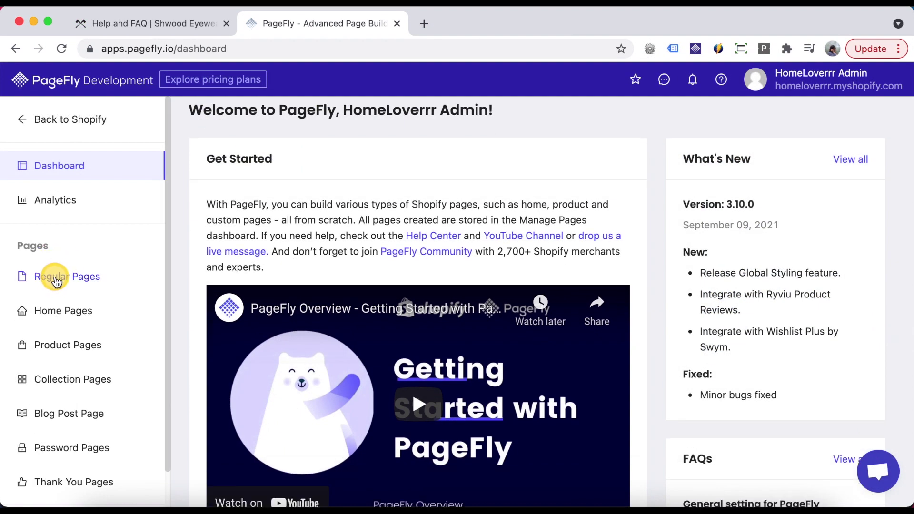
Create a new regular page in PageFly and title it 'FAQ'.
click(56, 281)
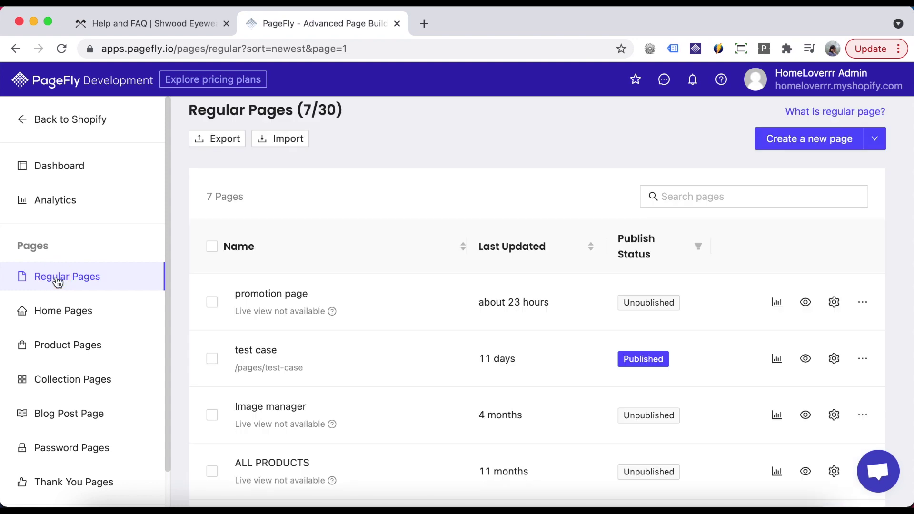
click(817, 140)
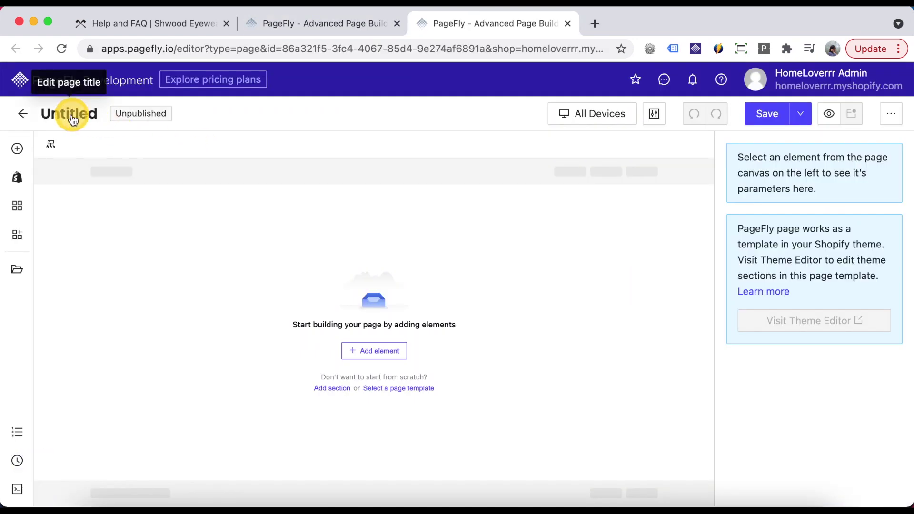
click(72, 117)
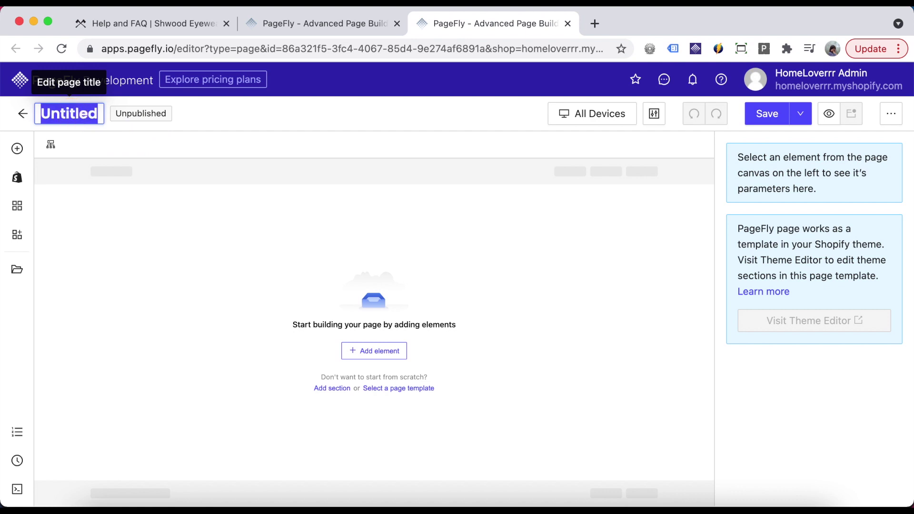
text(FAQ)
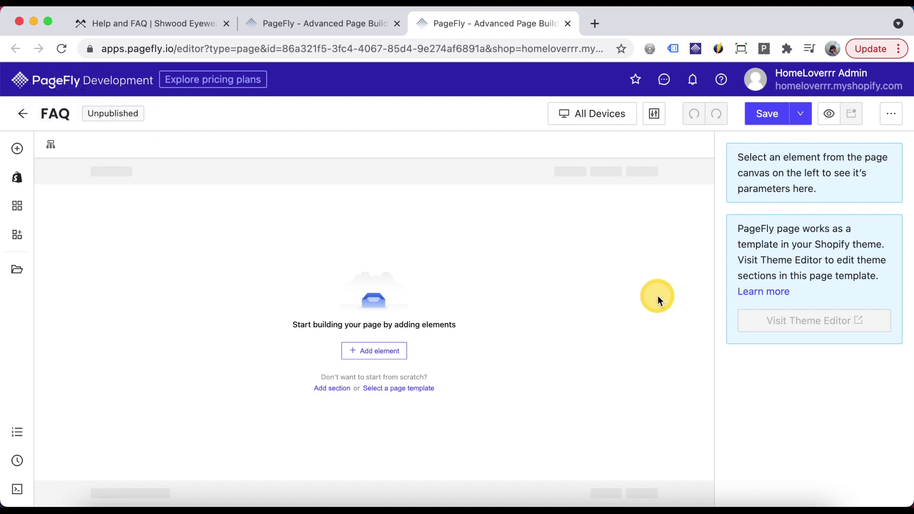
click(162, 24)
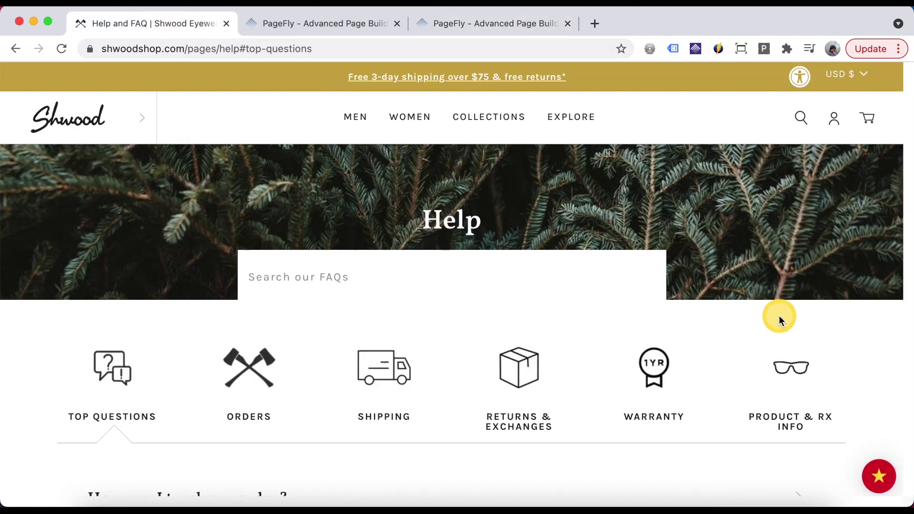
key(super+shift+a)
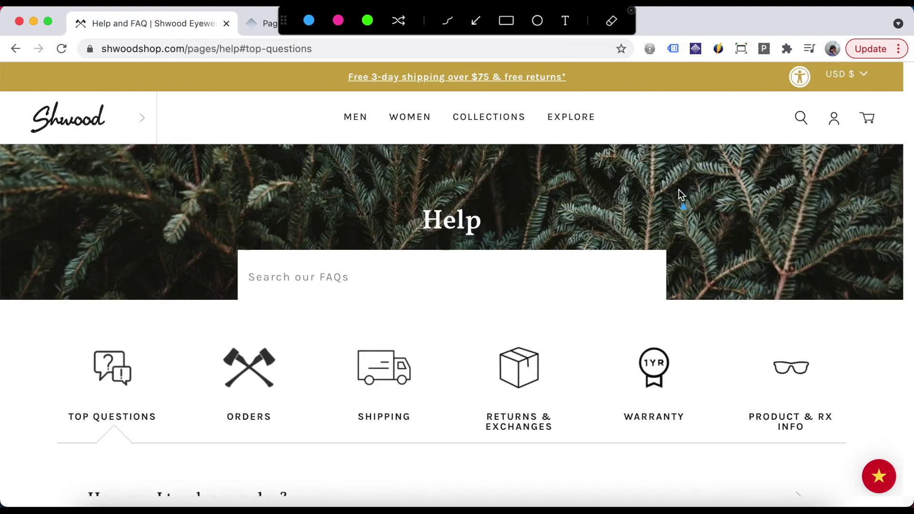
drag(631, 219, 498, 221)
drag(767, 273, 715, 276)
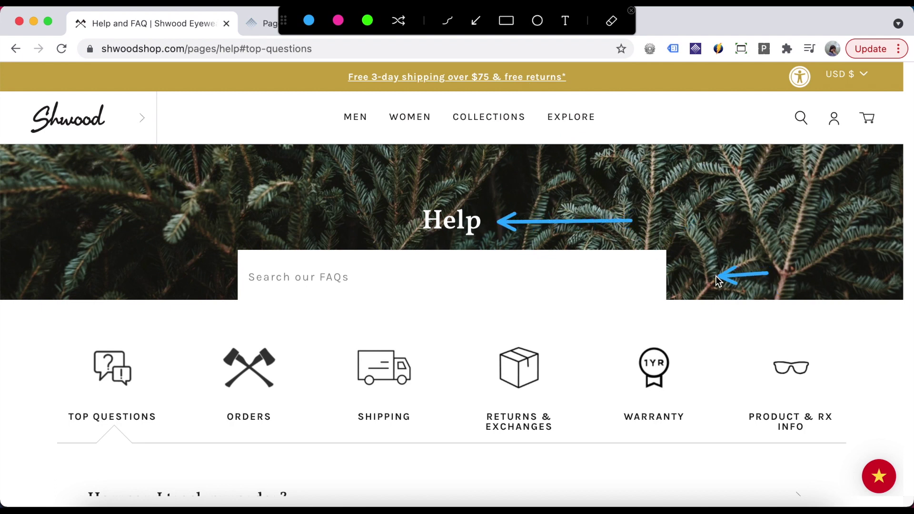
key(Escape)
Back on the FAQ page, add a 1/1 full-width layout section to the canvas.
click(442, 23)
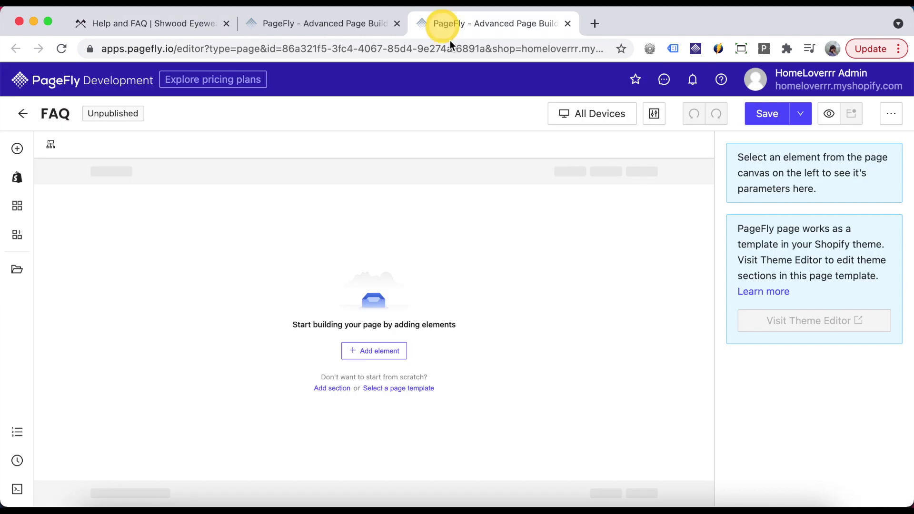
click(18, 149)
mouse_move(78, 217)
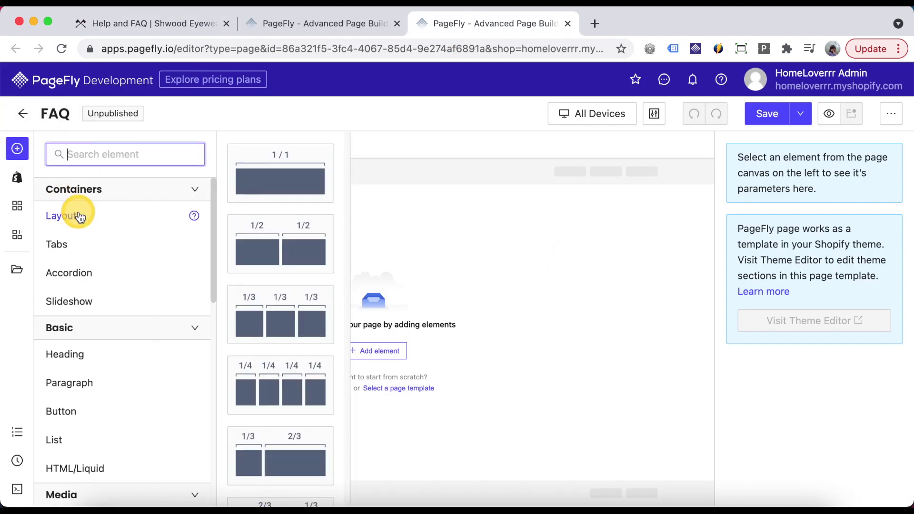
drag(265, 184, 413, 288)
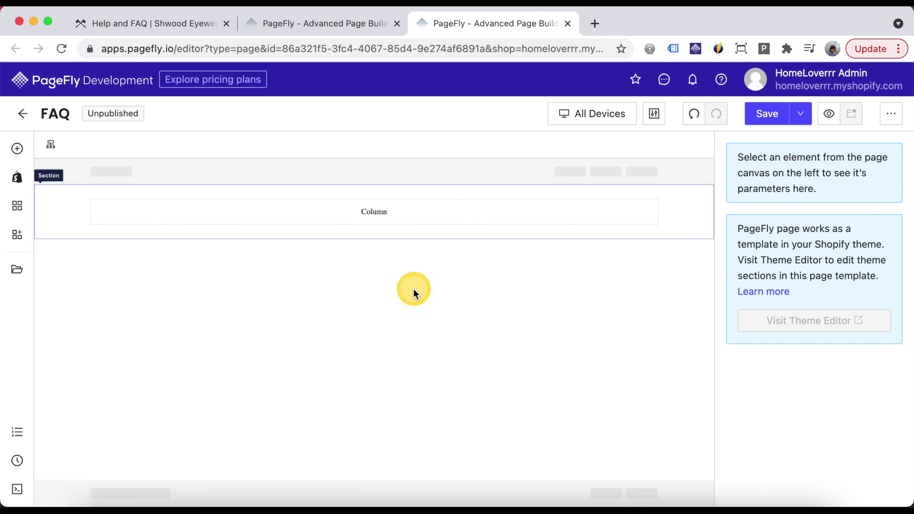
Give the section the pine branches photo as background, set to Cover and centred.
click(675, 211)
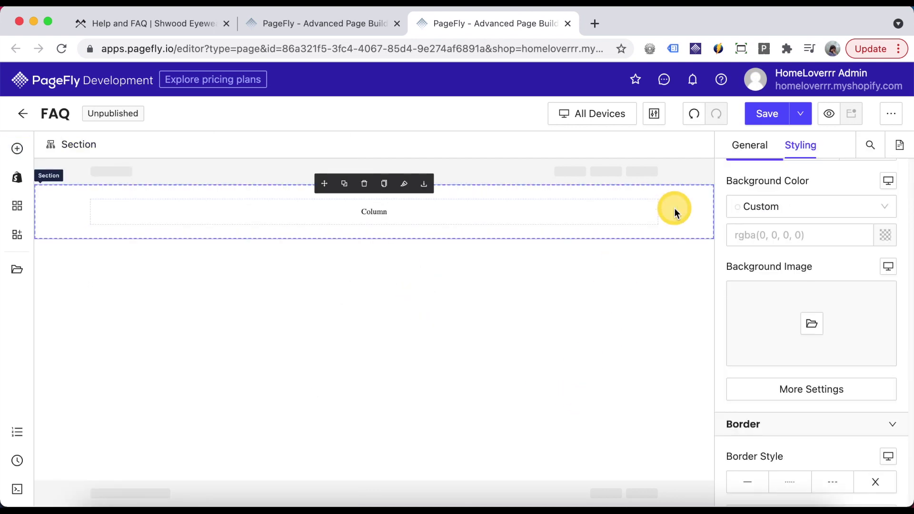
click(815, 322)
click(680, 316)
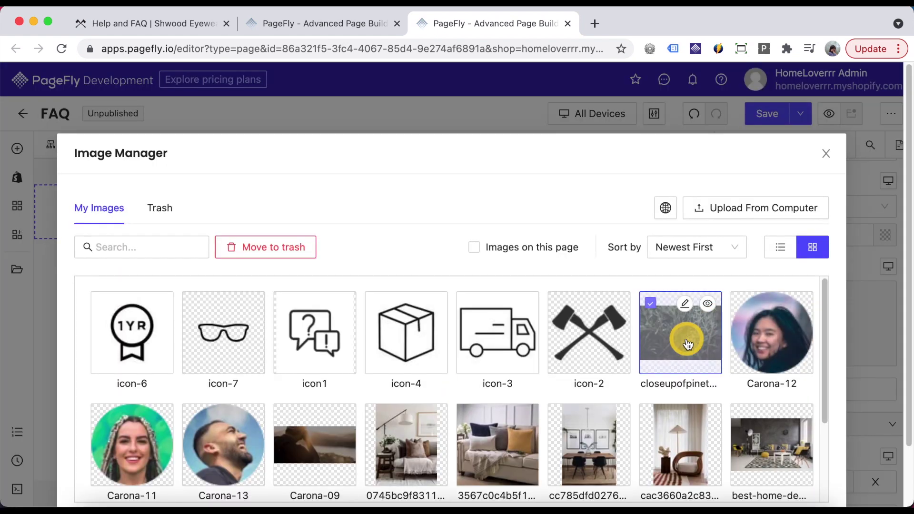
scroll(838, 447, down, 3)
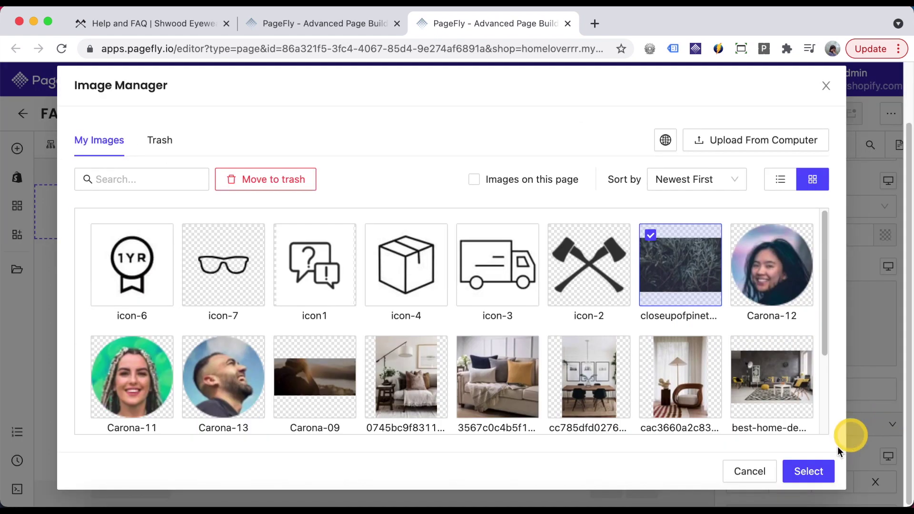
click(822, 473)
click(817, 396)
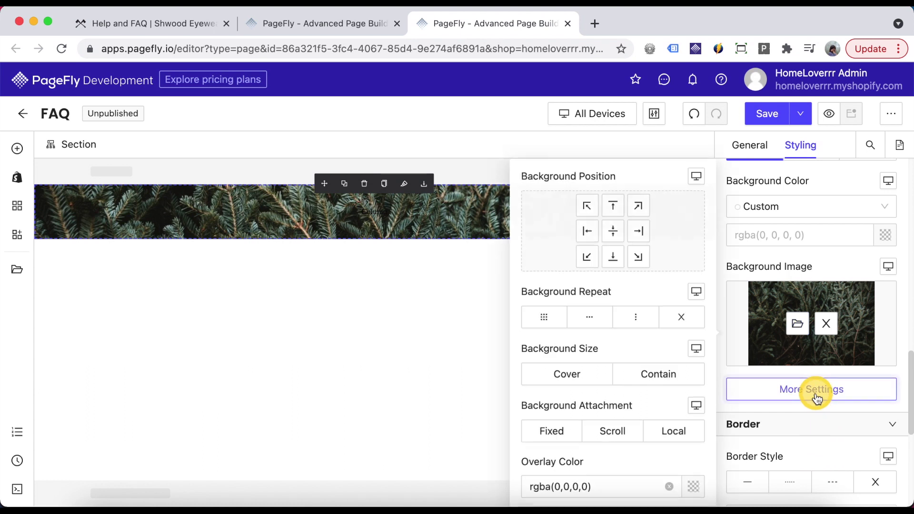
click(574, 376)
click(614, 230)
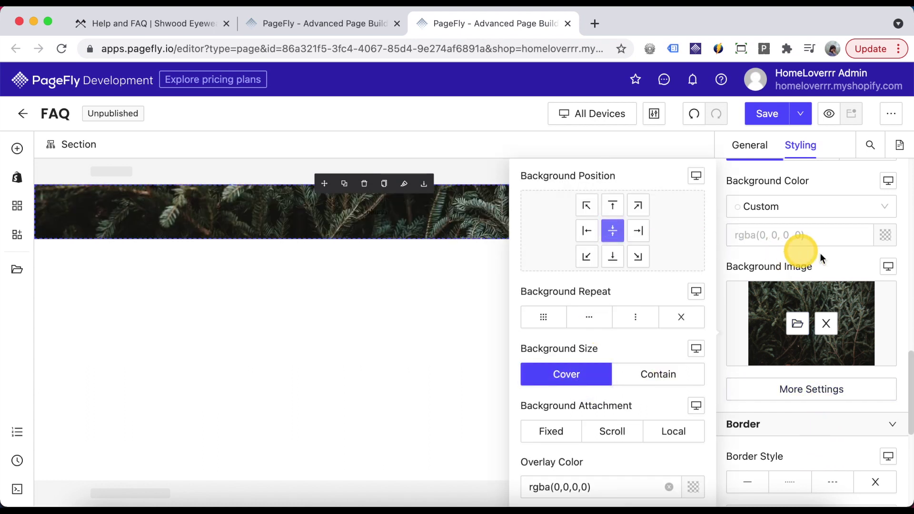
click(831, 258)
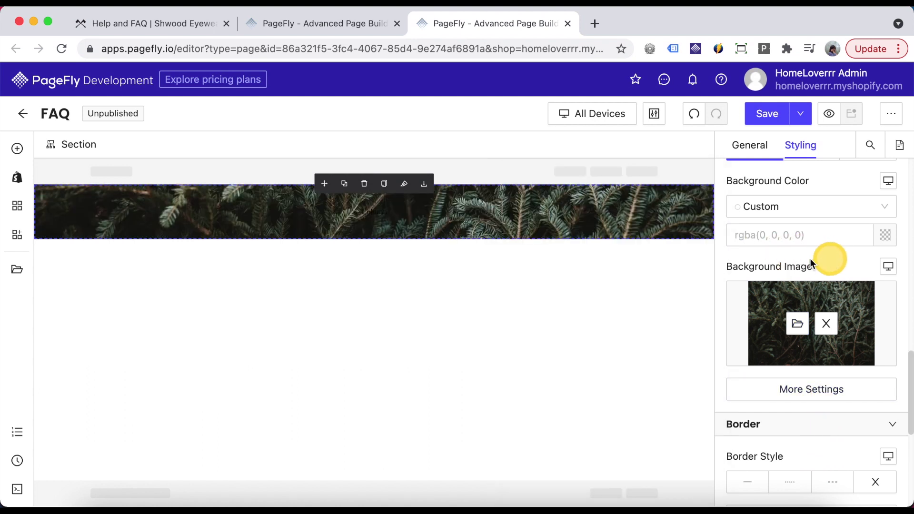
Add a Heading element inside the pine section's column.
click(17, 150)
mouse_move(72, 370)
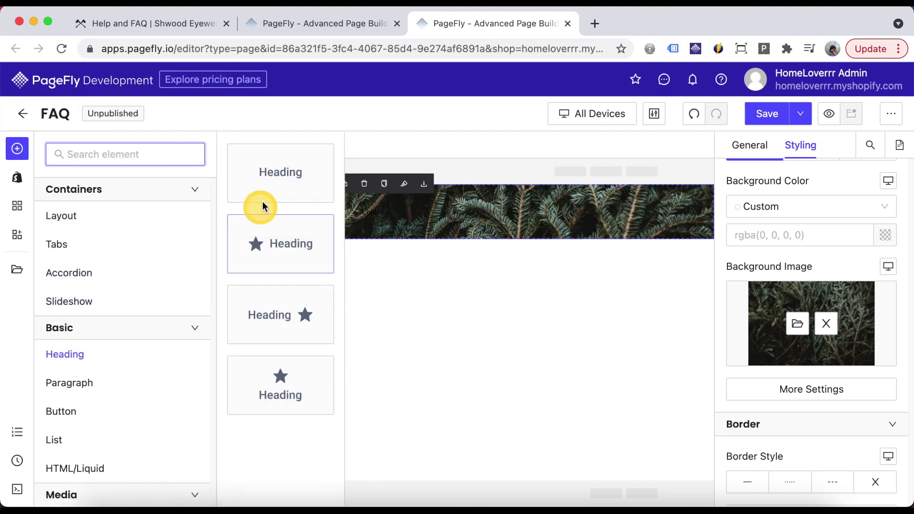
drag(262, 201, 398, 215)
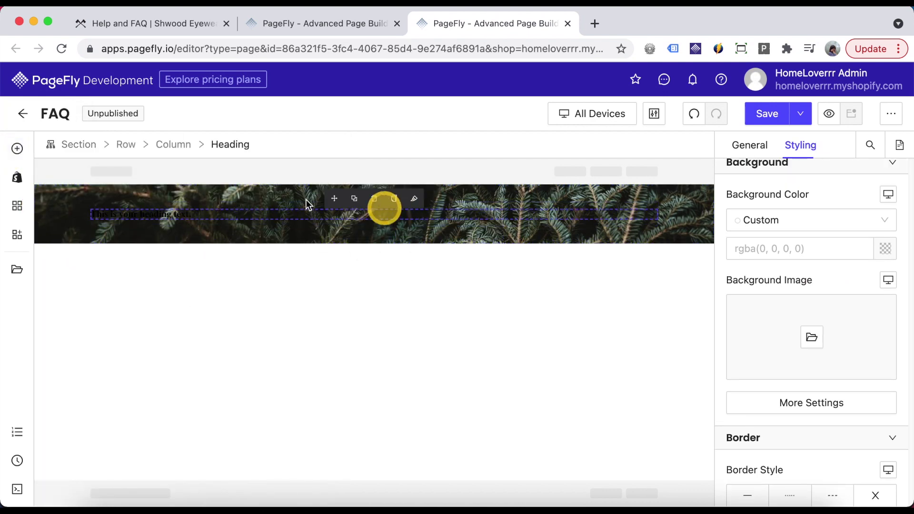
Find the Search Form element with 'sear' and place it below the heading.
click(16, 179)
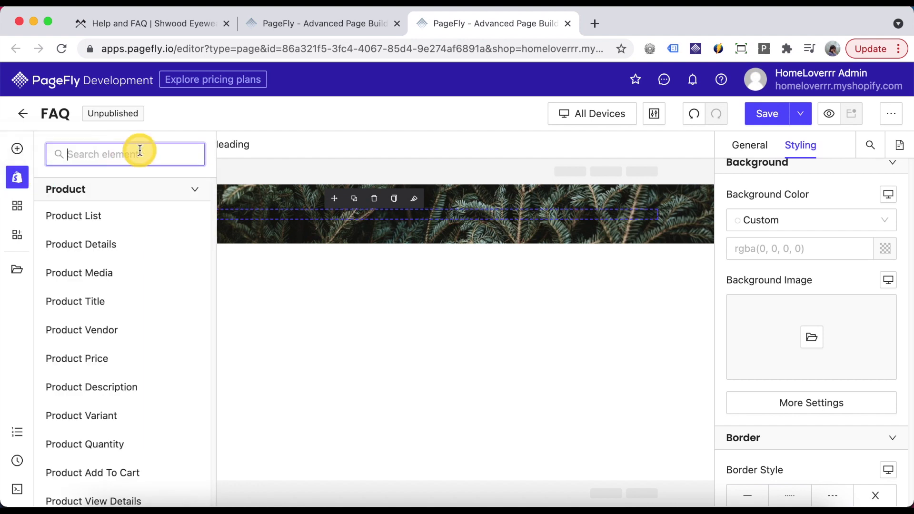
text(sear)
mouse_move(121, 222)
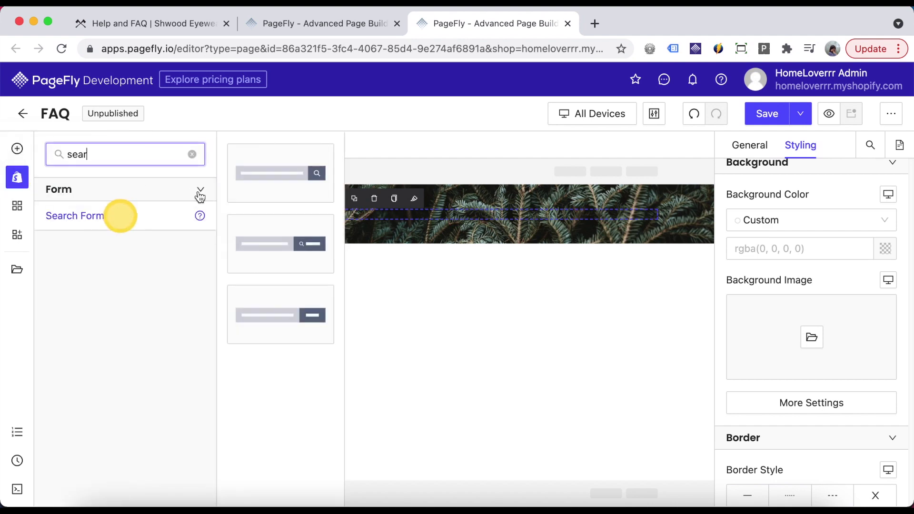
drag(292, 174, 440, 217)
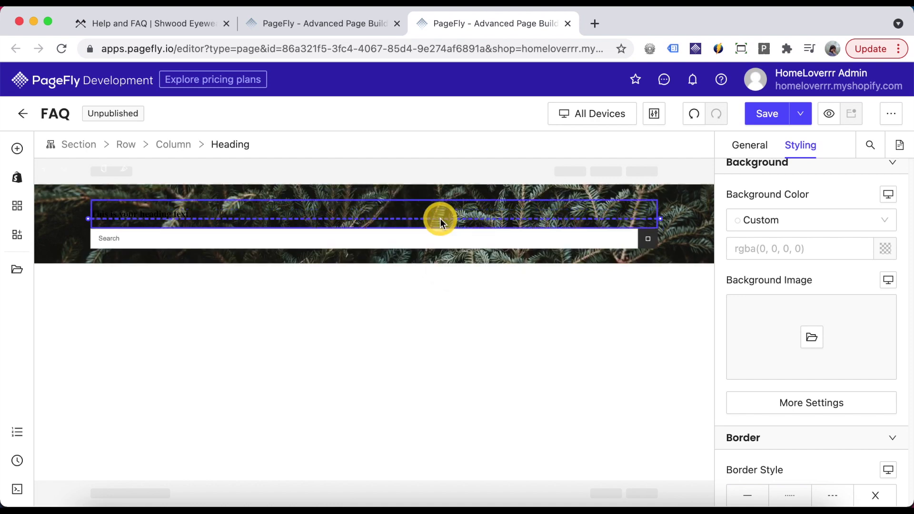
Change the header heading's text to 'Help'.
click(169, 213)
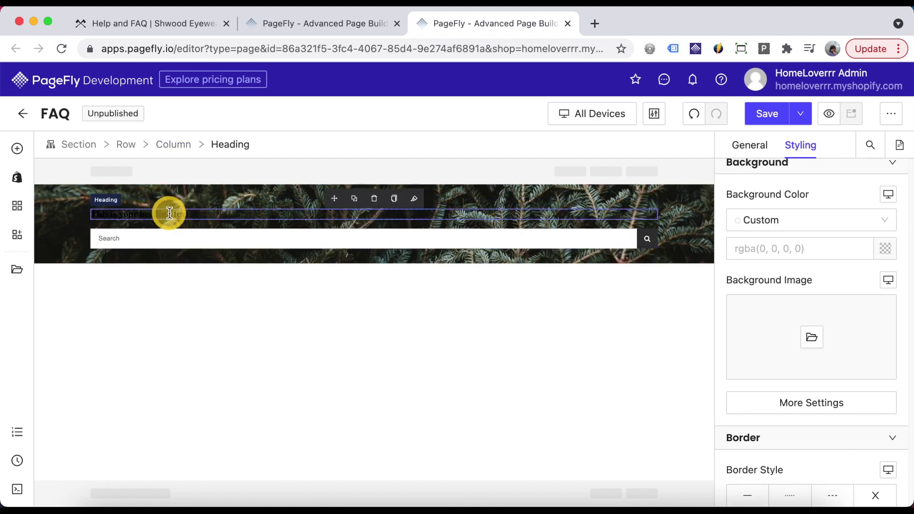
click(751, 145)
triple_click(776, 273)
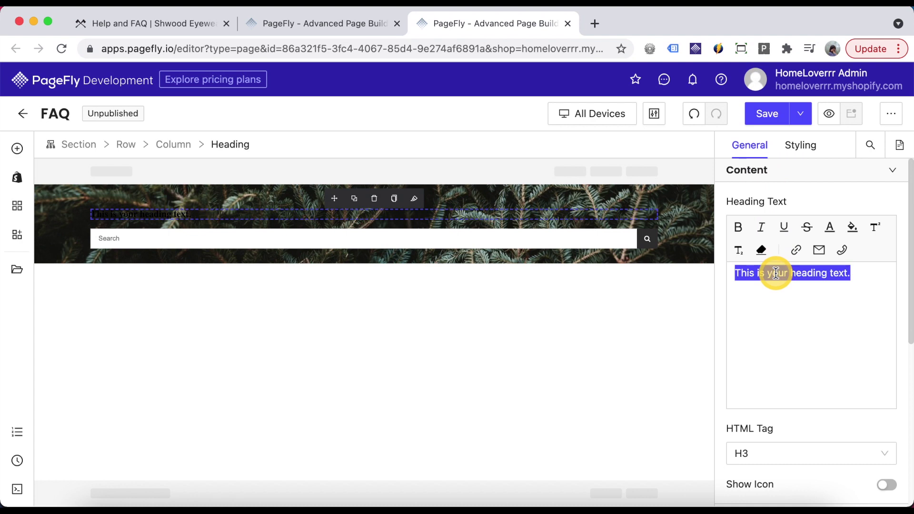
text(Help)
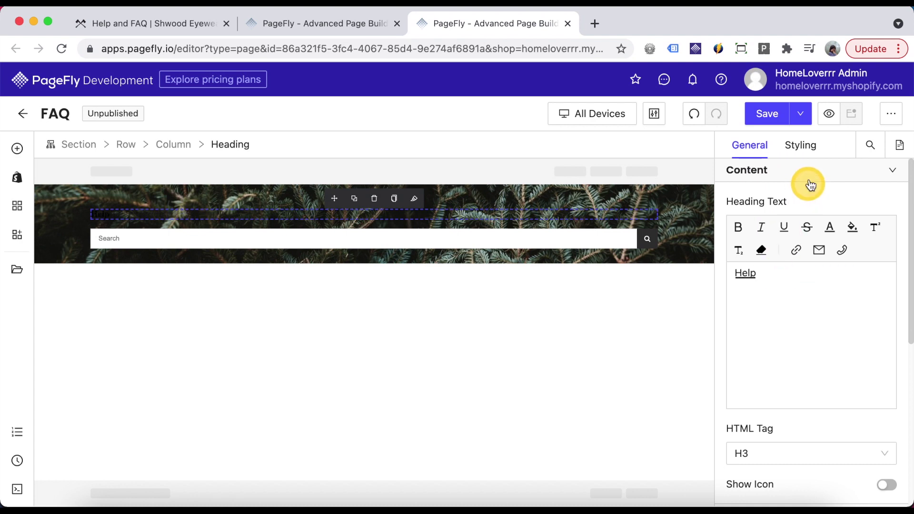
Make the heading text white with a 20 px bottom margin.
click(810, 153)
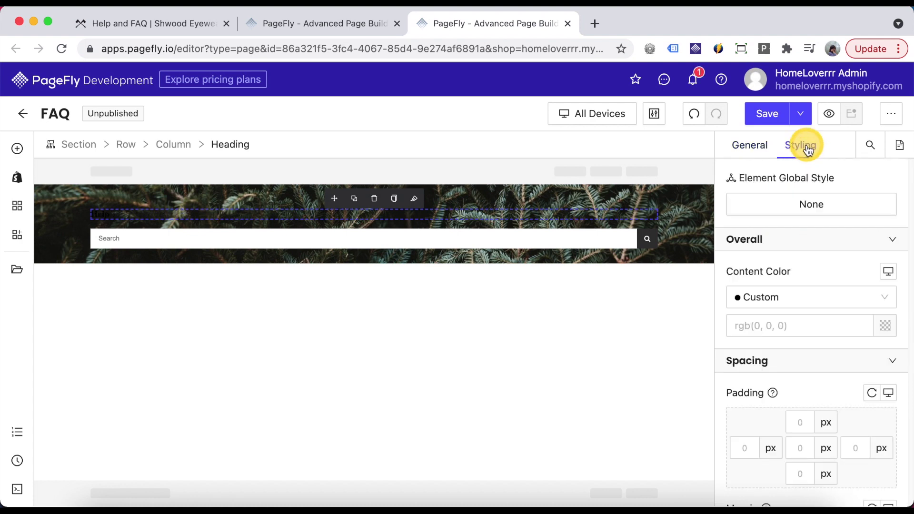
click(886, 328)
click(678, 420)
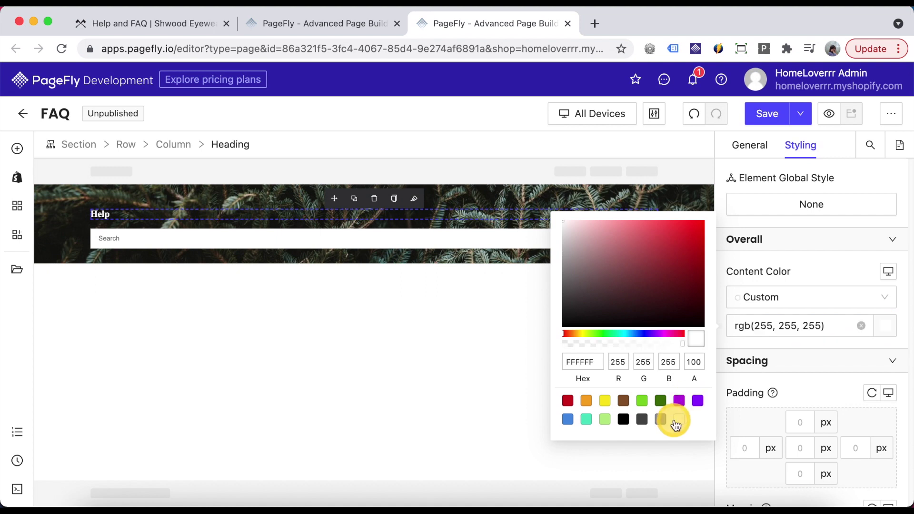
click(840, 276)
scroll(838, 271, down, 6)
click(804, 218)
text(0)
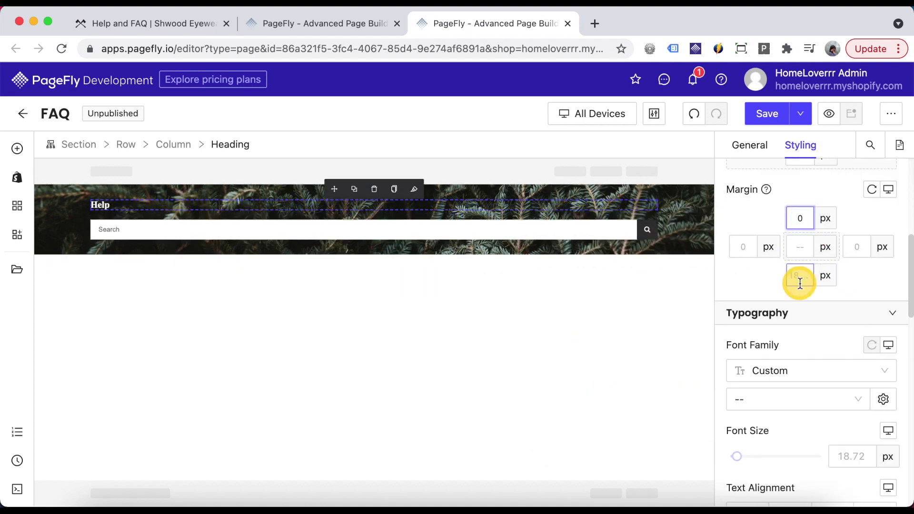
text(20)
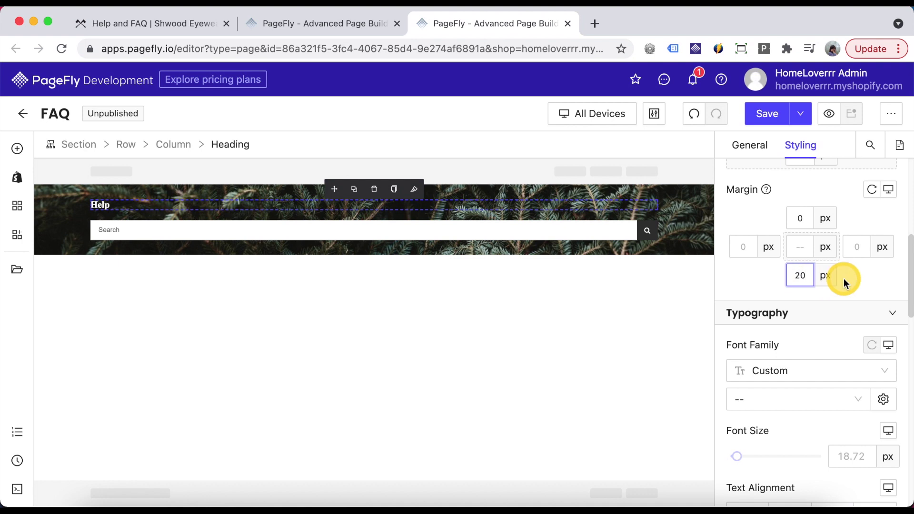
scroll(844, 278, down, 3)
Style the heading in Poppins 35 px, centre-aligned, with Semi Bold weight.
click(808, 272)
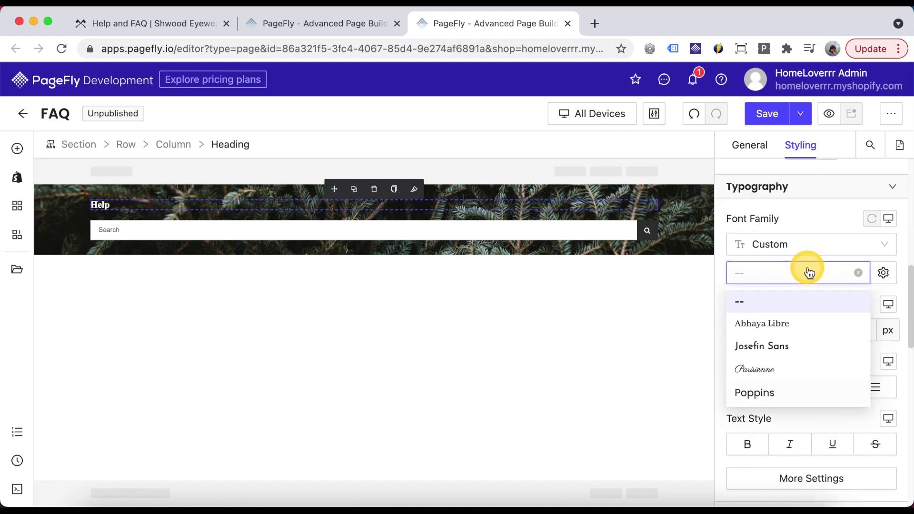
click(780, 392)
text(2)
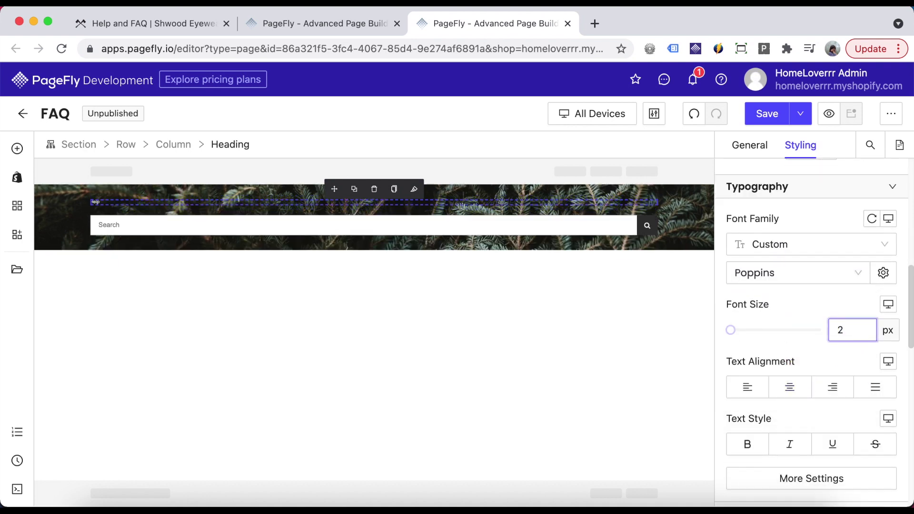
text(5)
scroll(841, 306, down, 3)
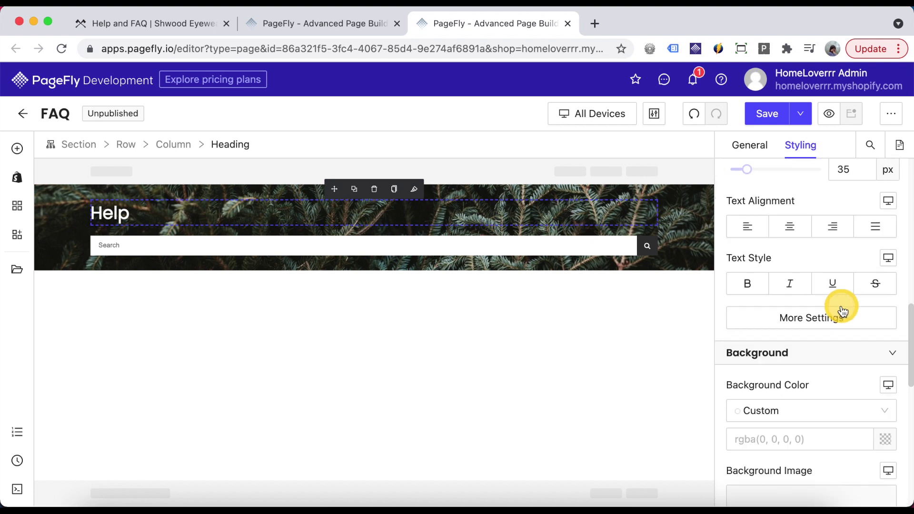
click(792, 230)
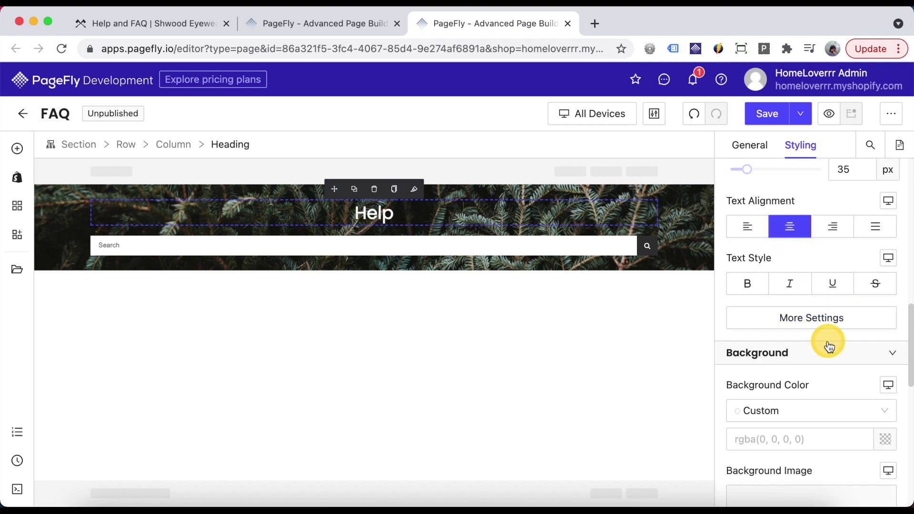
click(824, 317)
click(667, 246)
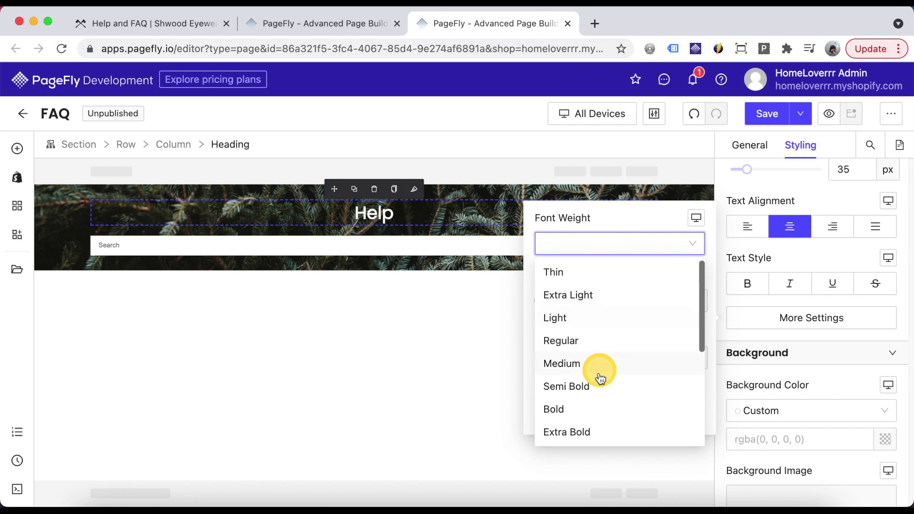
click(592, 383)
click(839, 257)
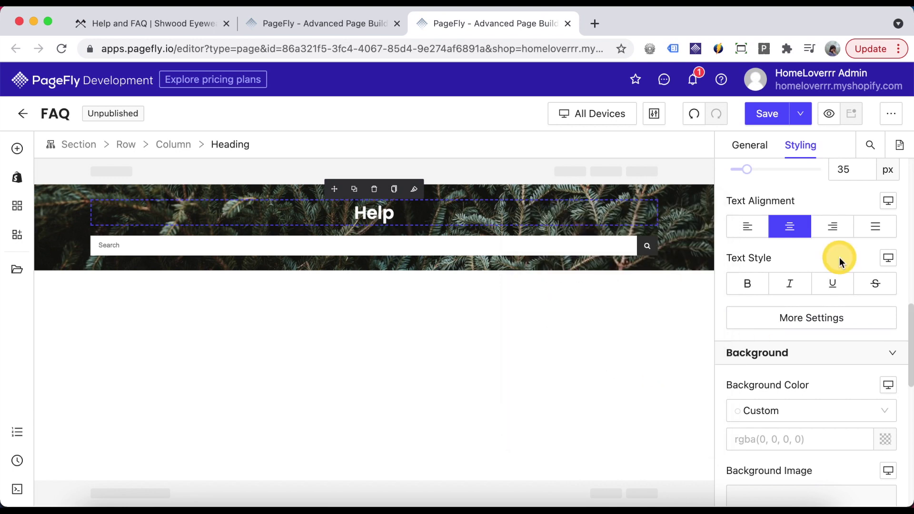
Give the search form the placeholder 'Search our FAQs' and a Poppins input font.
click(470, 247)
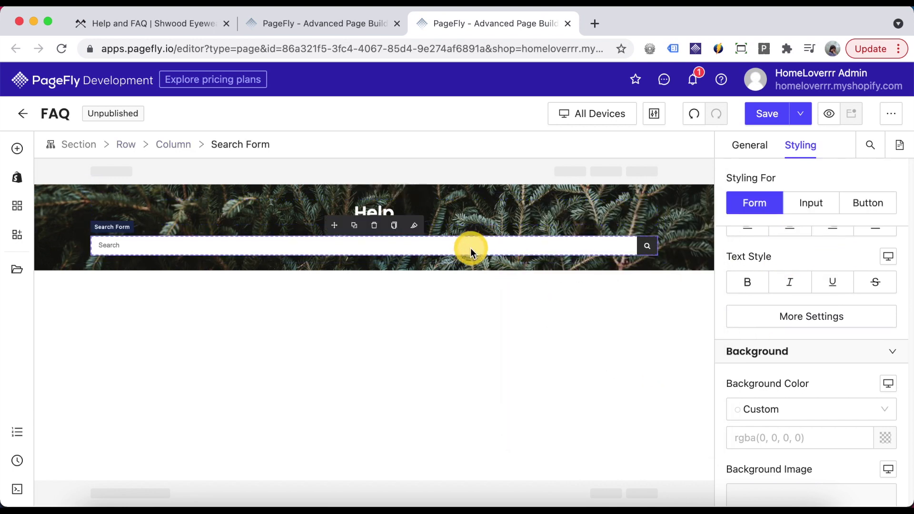
click(761, 158)
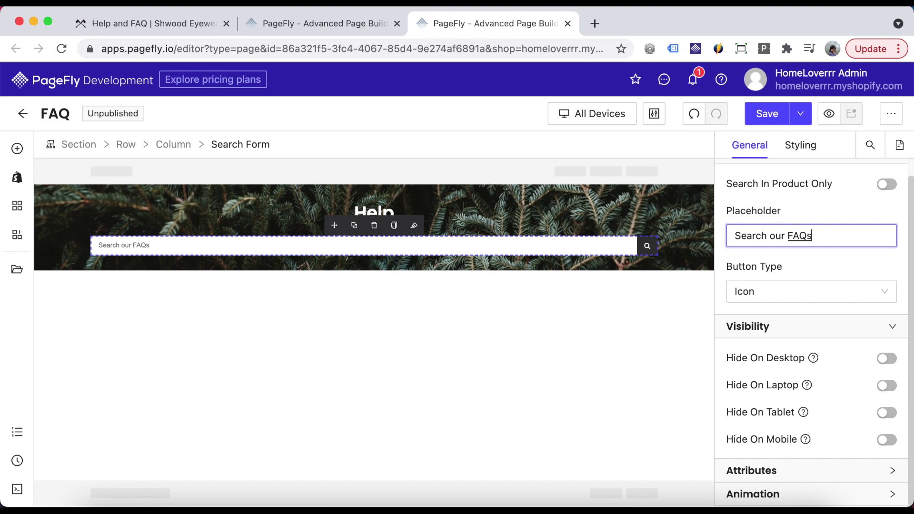
click(800, 157)
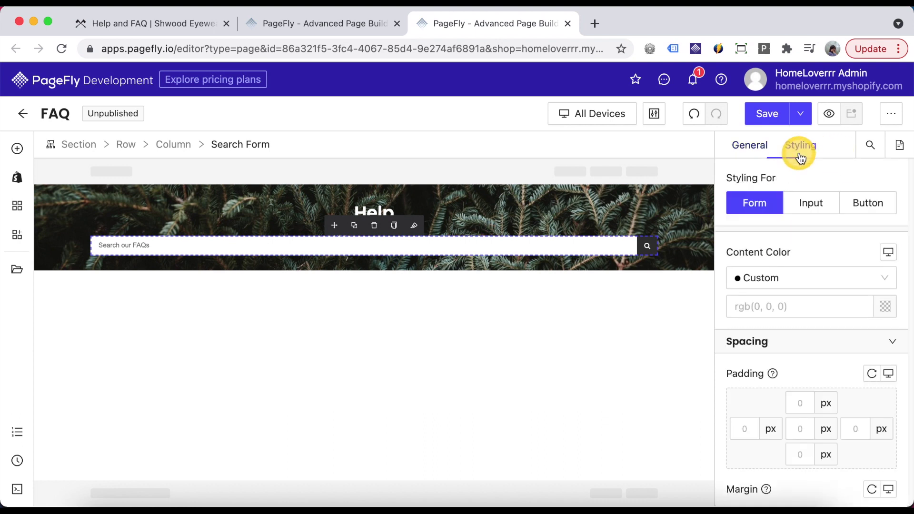
click(815, 207)
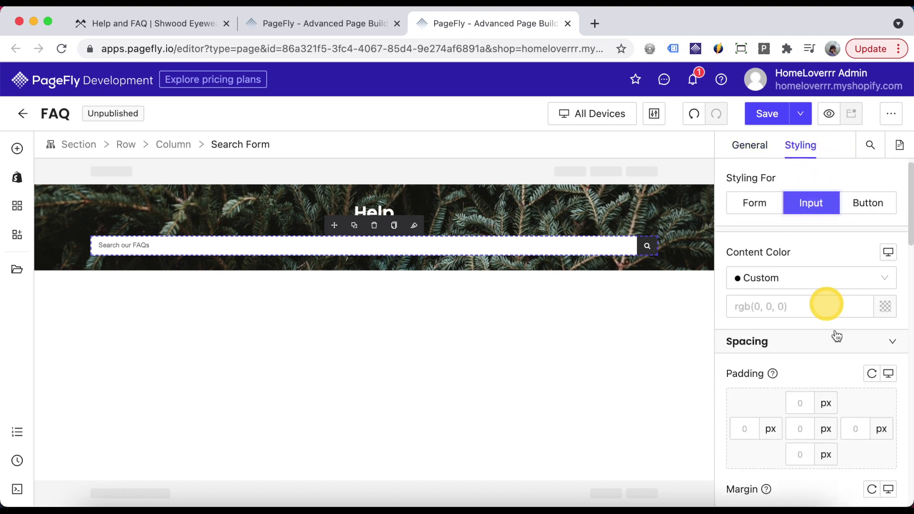
scroll(826, 302, down, 7)
scroll(833, 333, down, 2)
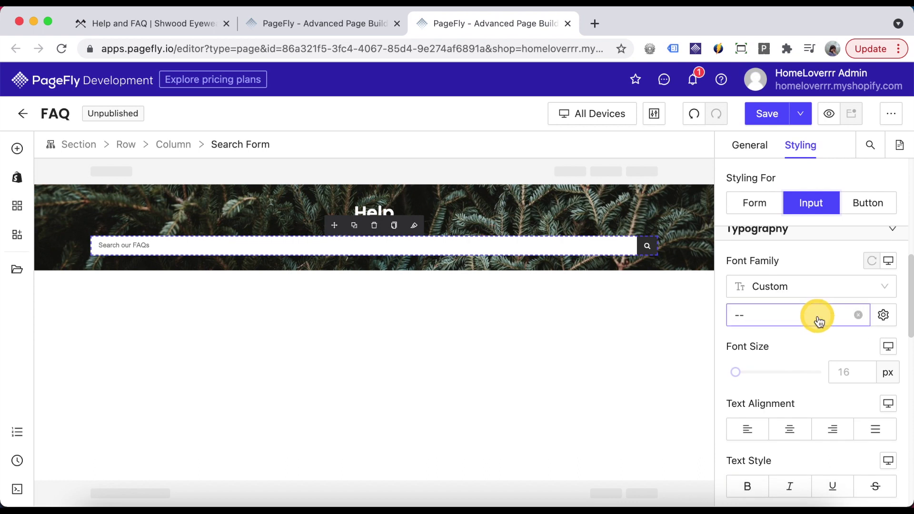
click(819, 321)
click(770, 433)
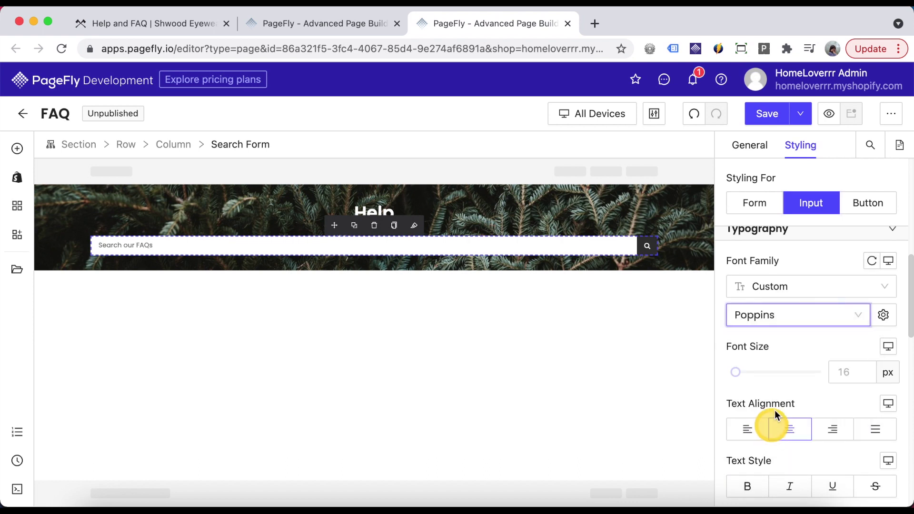
click(828, 257)
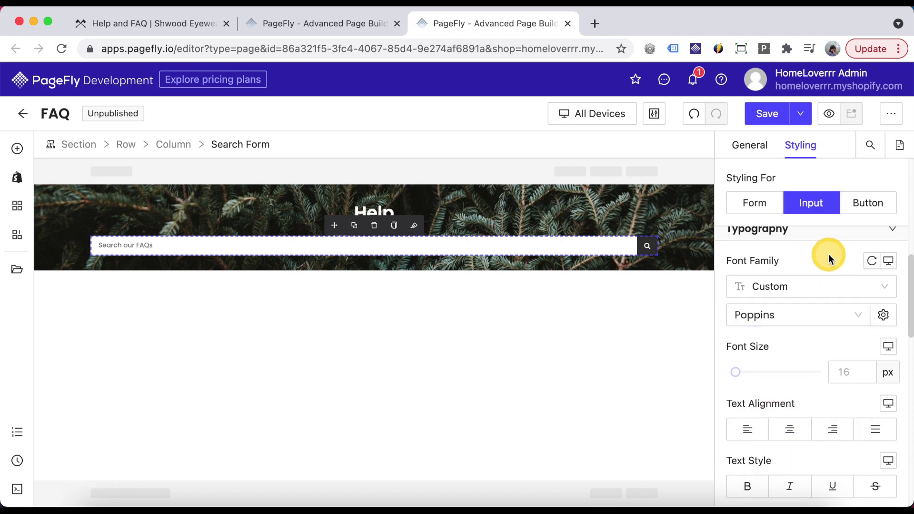
Pad the pine header section 50 px top and bottom and 300 px left and right.
click(694, 227)
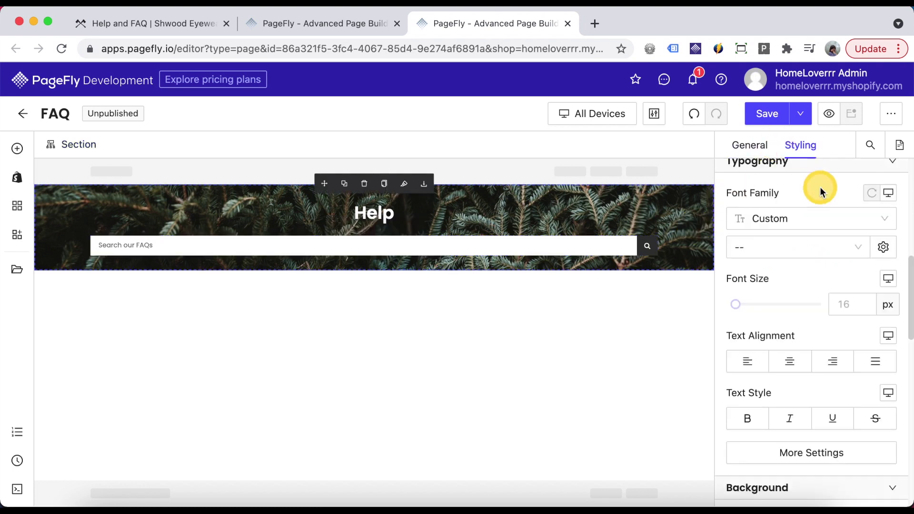
scroll(814, 286, down, 3)
click(801, 287)
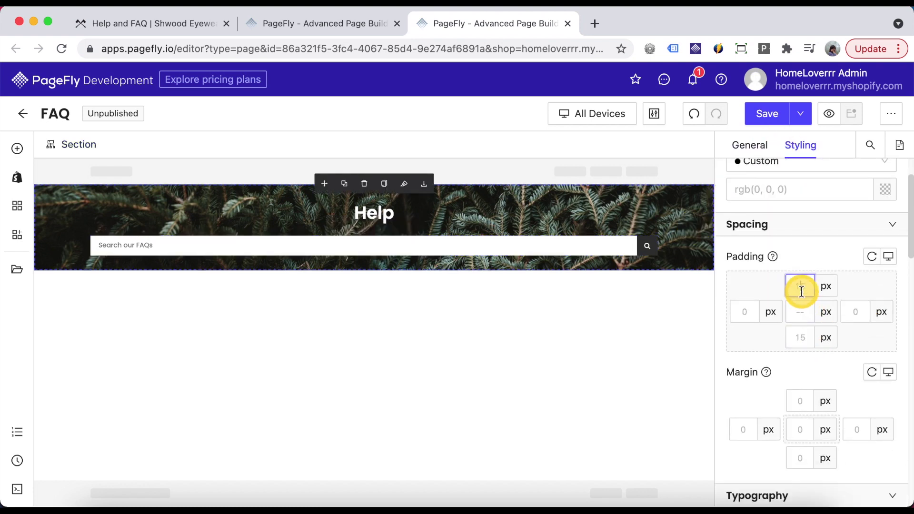
text(50)
click(804, 346)
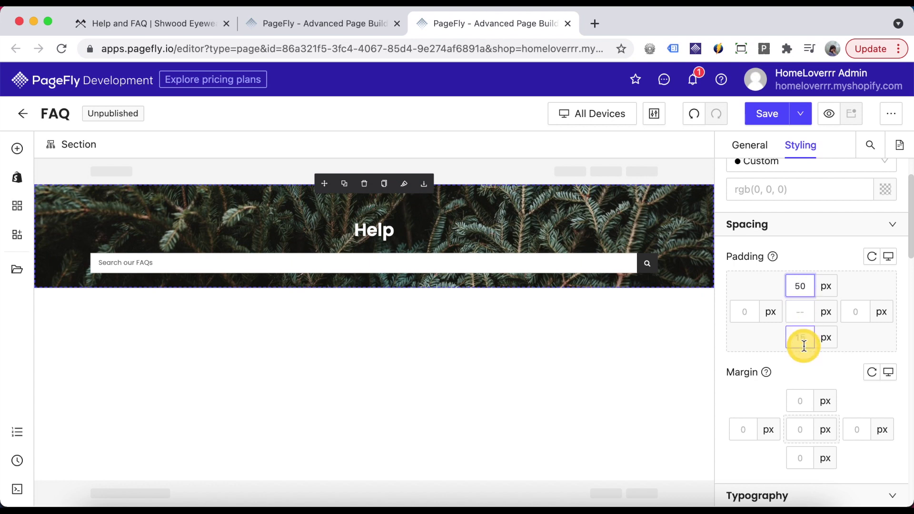
text(50)
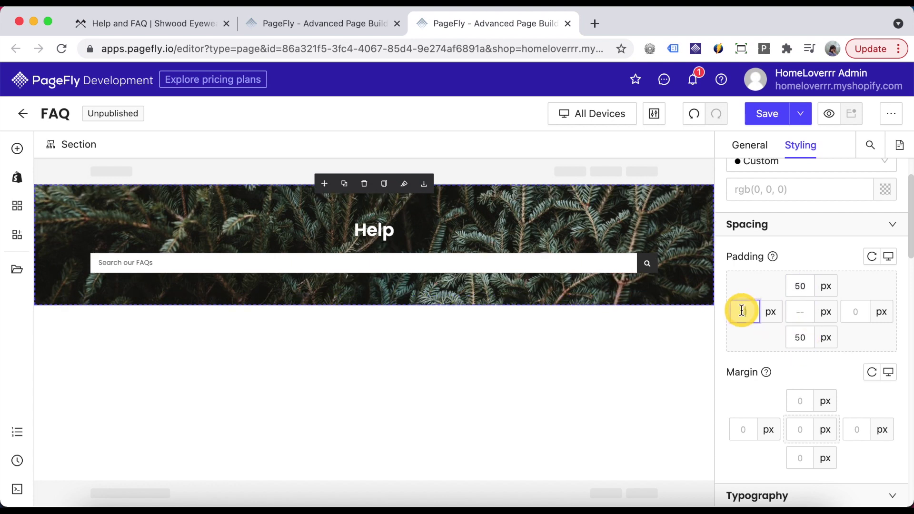
text(300300)
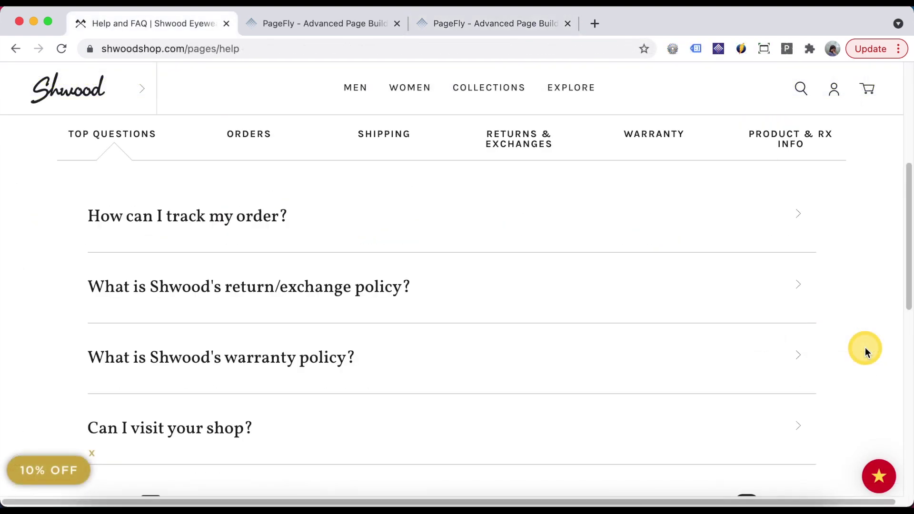
Revisit Orders, Shipping and Returns & Exchanges on the Shwood help page and reopen the returns answer.
scroll(864, 352, up, 2)
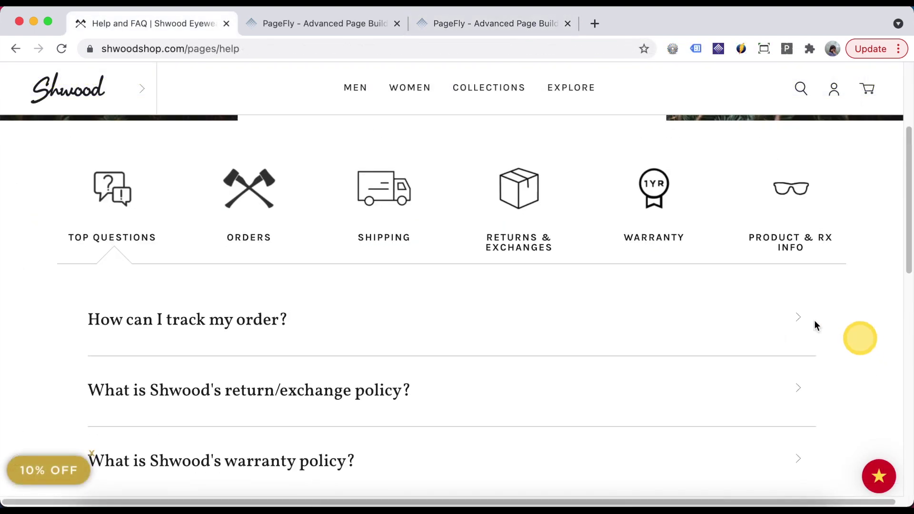
click(250, 187)
click(393, 200)
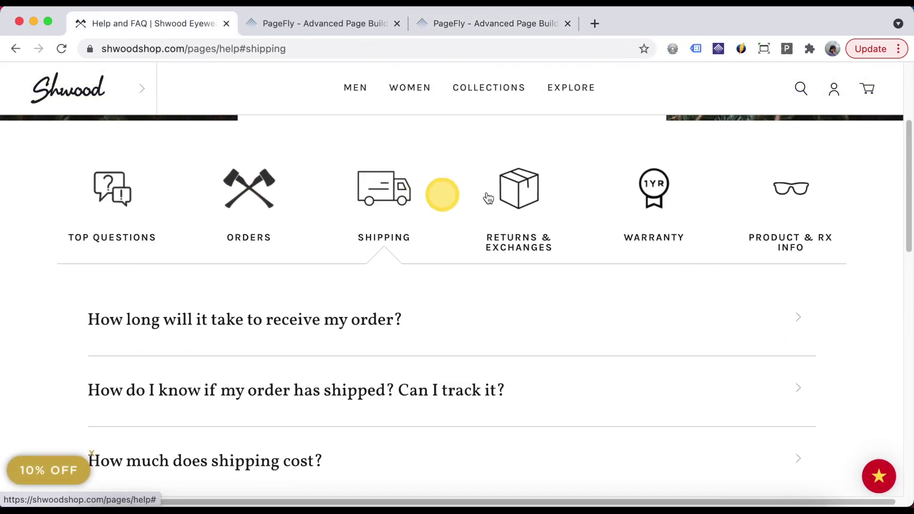
click(536, 197)
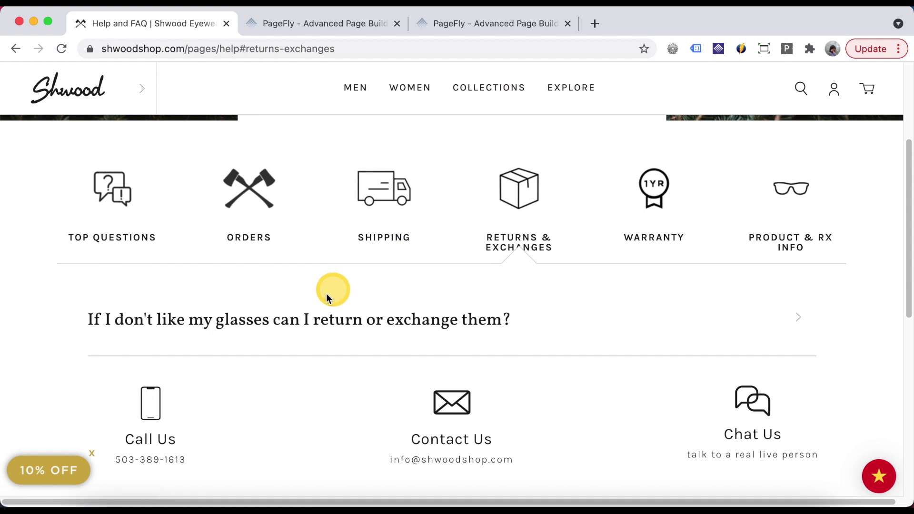
click(287, 330)
scroll(528, 404, down, 5)
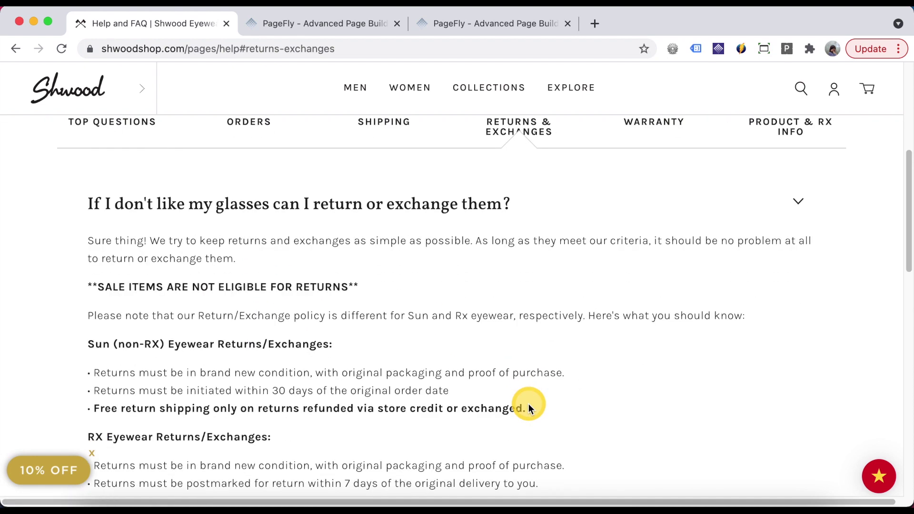
scroll(529, 403, up, 3)
scroll(528, 404, up, 4)
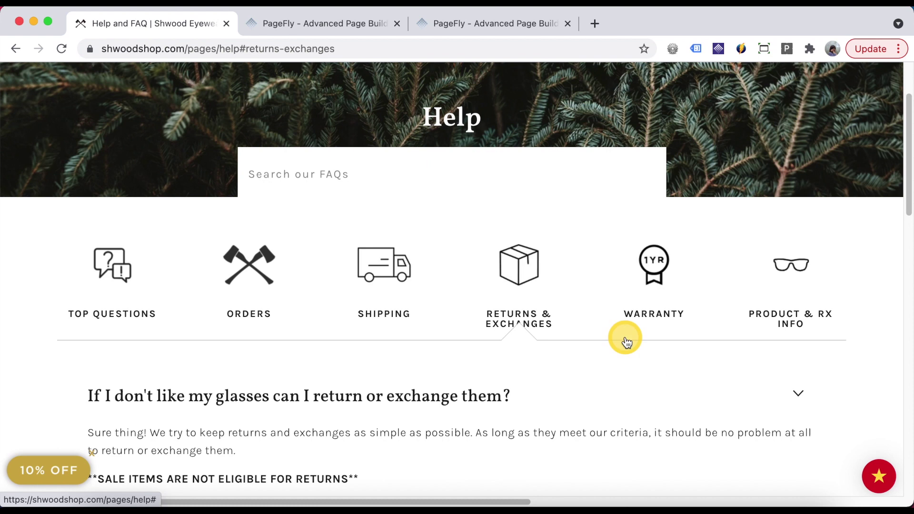
In the PageFly editor, add a 1/1 single-column row below the Help header.
click(517, 26)
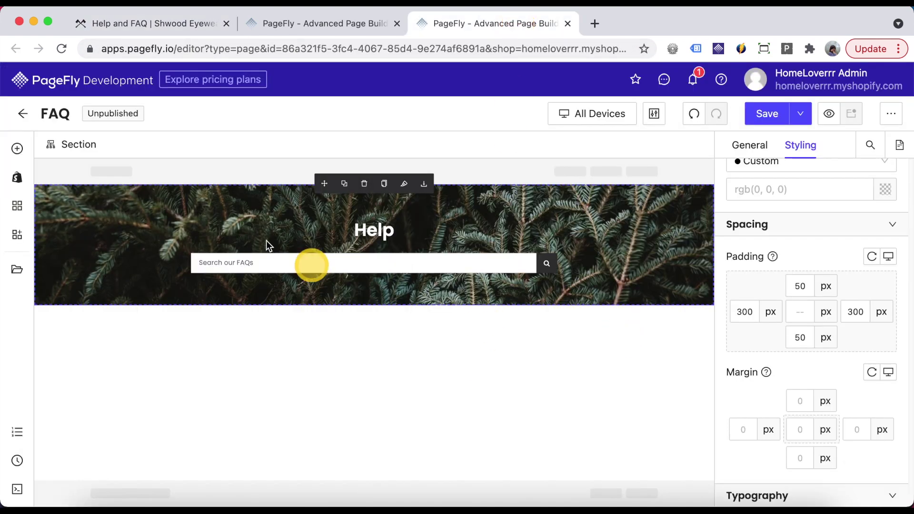
click(17, 148)
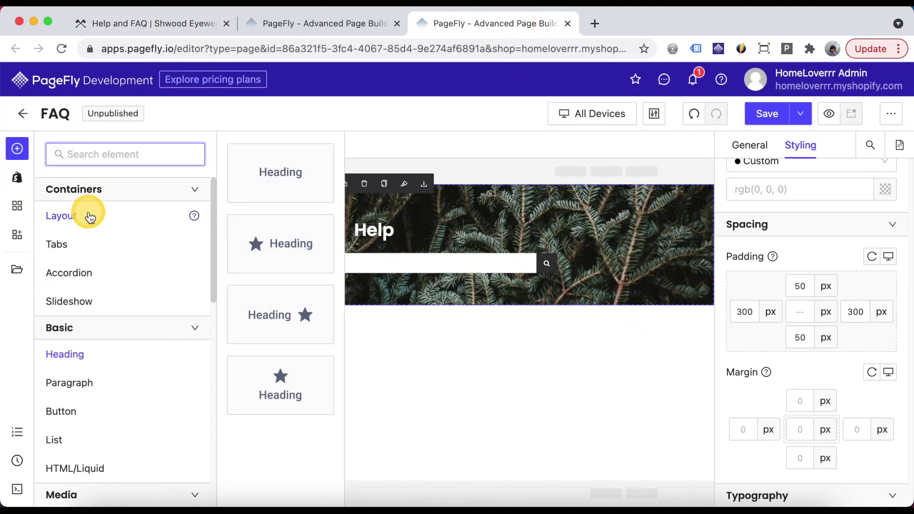
mouse_move(89, 217)
drag(257, 179, 408, 310)
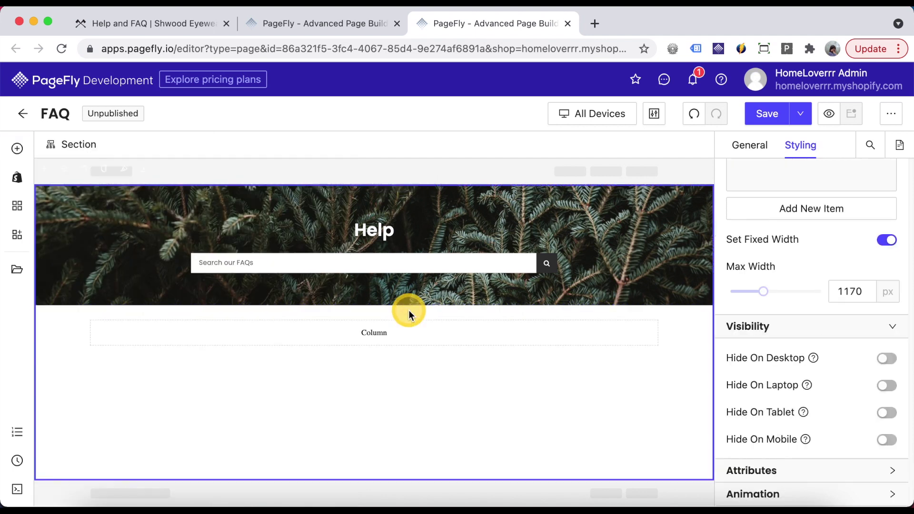
Search 'tab' and place a Tabs block into the new row.
click(18, 147)
text(tab)
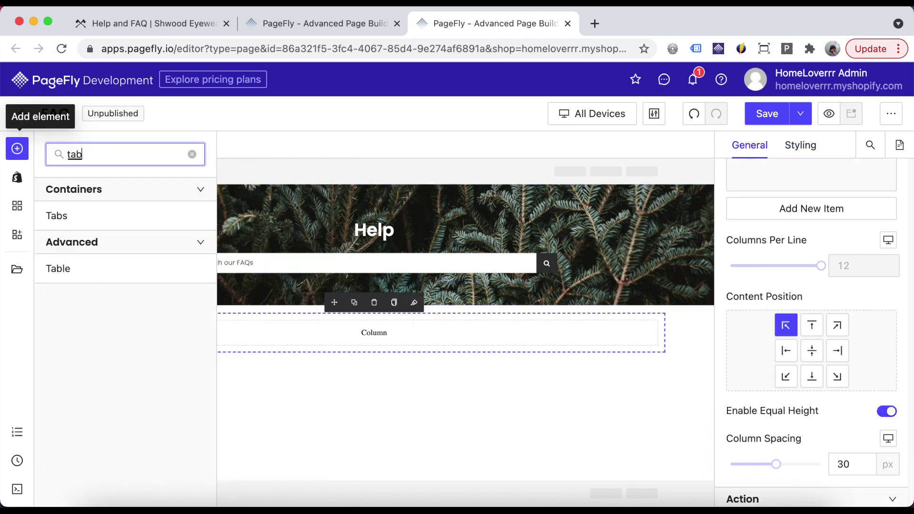
mouse_move(100, 218)
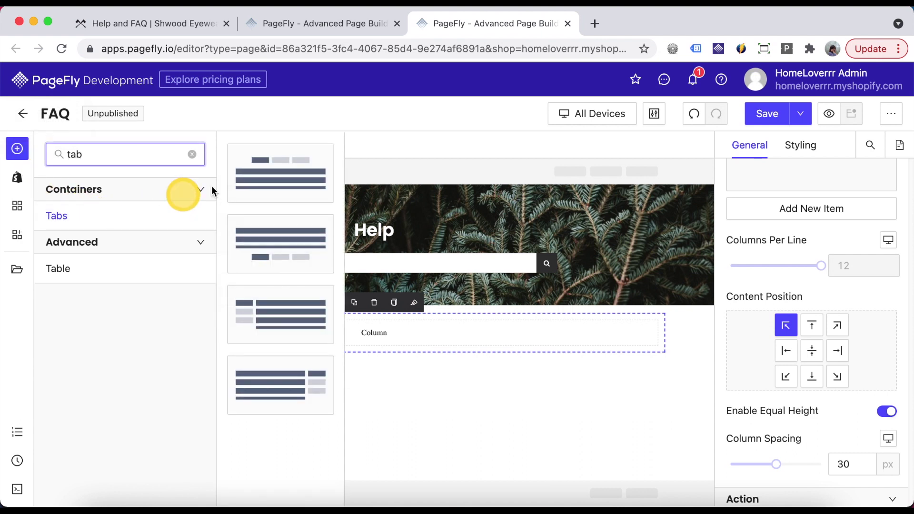
drag(266, 167, 365, 331)
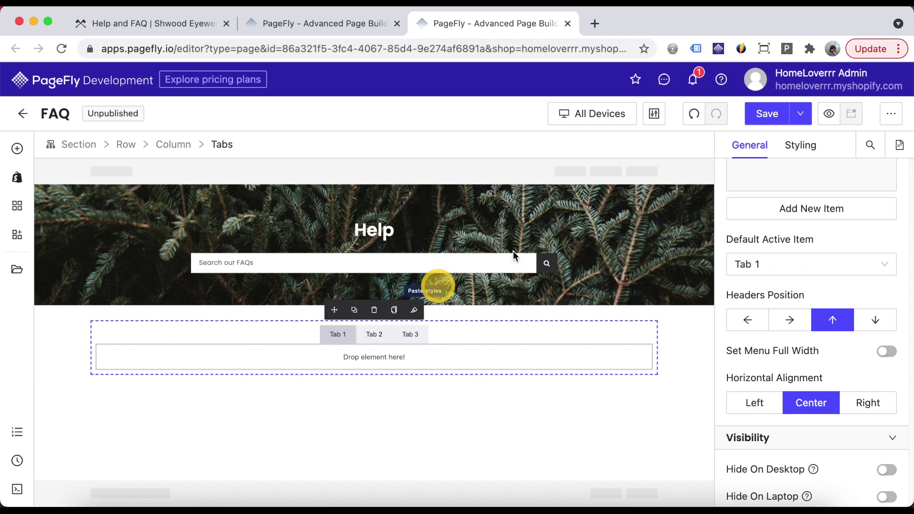
Add three more tabs for six in total and stretch the tab menu to full width.
scroll(781, 244, up, 1)
scroll(781, 244, up, 5)
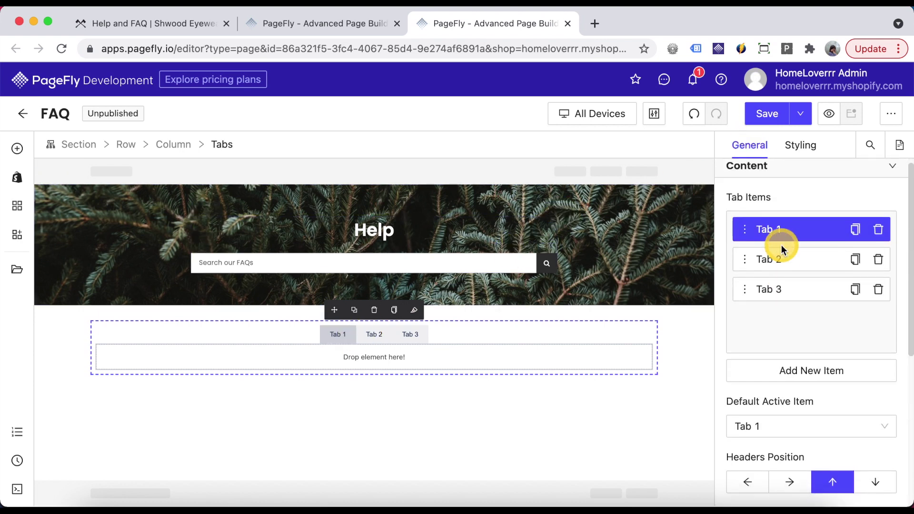
scroll(781, 240, down, 1)
click(806, 346)
click(806, 349)
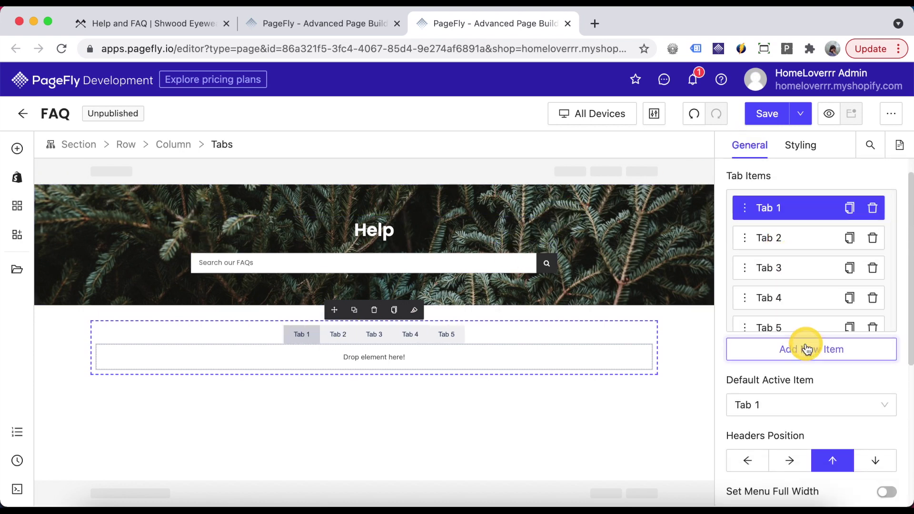
click(806, 349)
scroll(807, 349, down, 5)
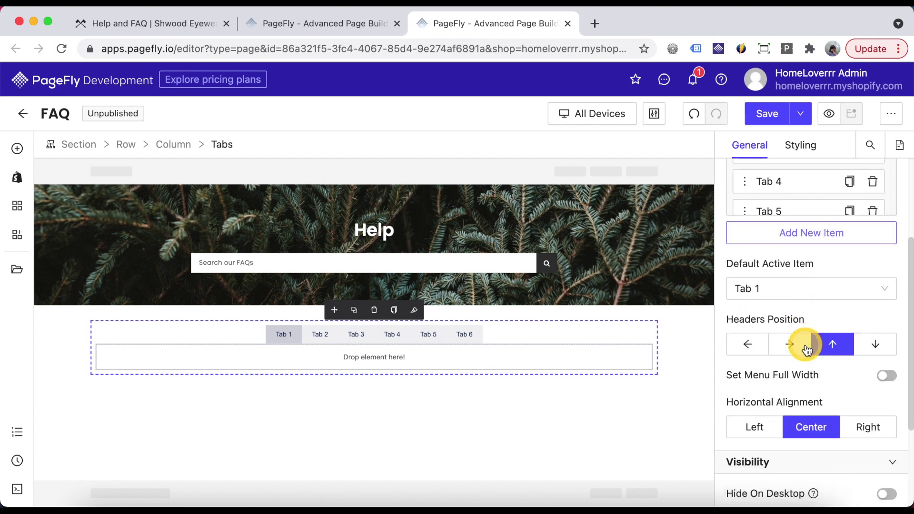
click(886, 354)
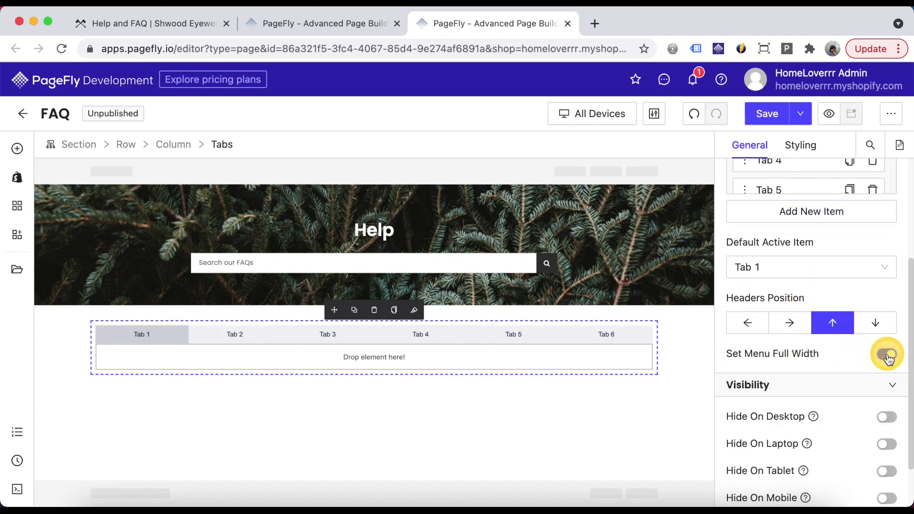
Rename the first tab's header to 'TOP QUESTIONS'.
click(137, 341)
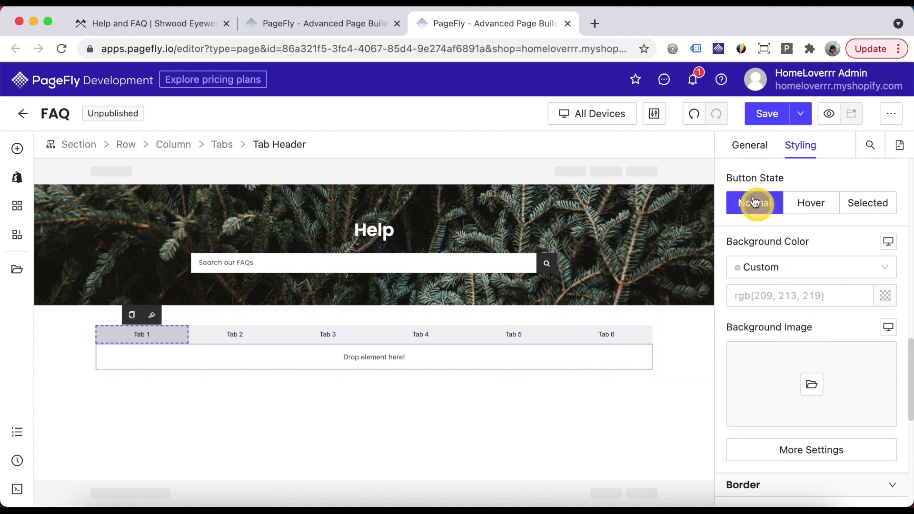
click(740, 147)
scroll(801, 376, down, 1)
click(772, 368)
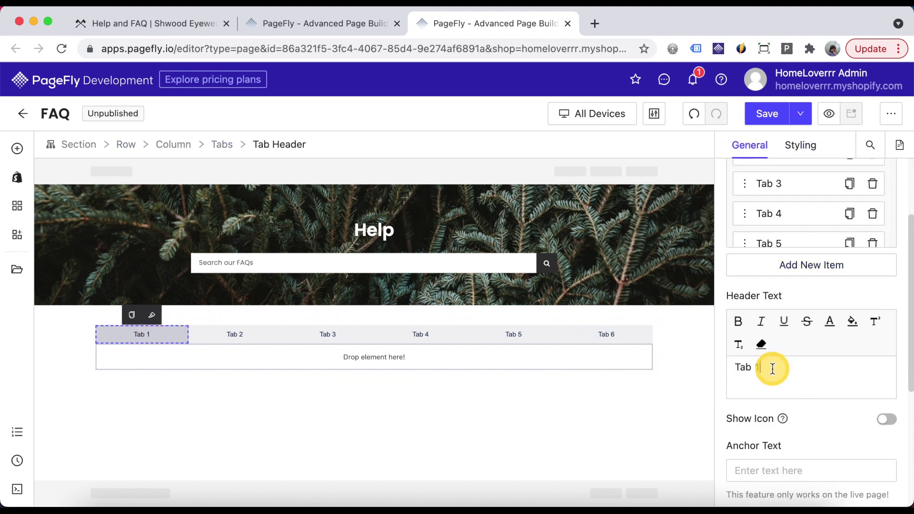
text(TOP QUESTIONS)
Set the tab label font to Poppins at 15 px.
click(811, 149)
scroll(850, 323, down, 6)
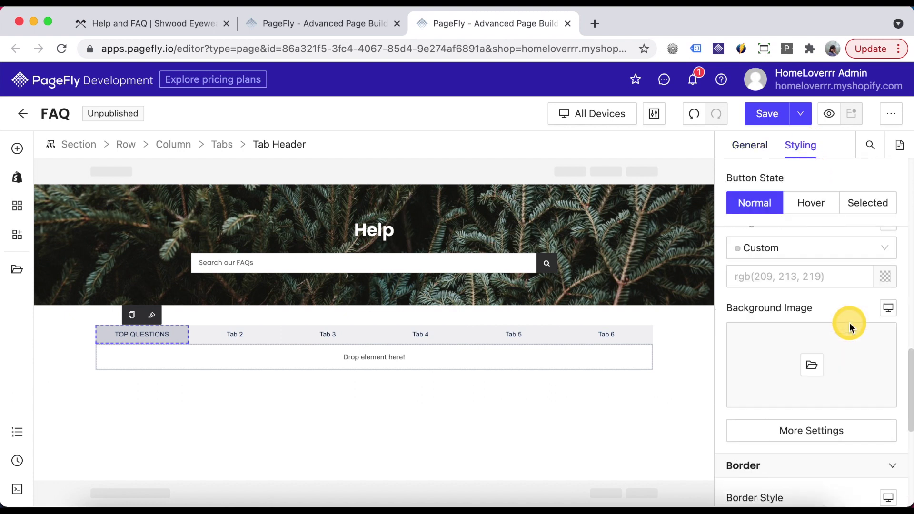
scroll(849, 324, down, 5)
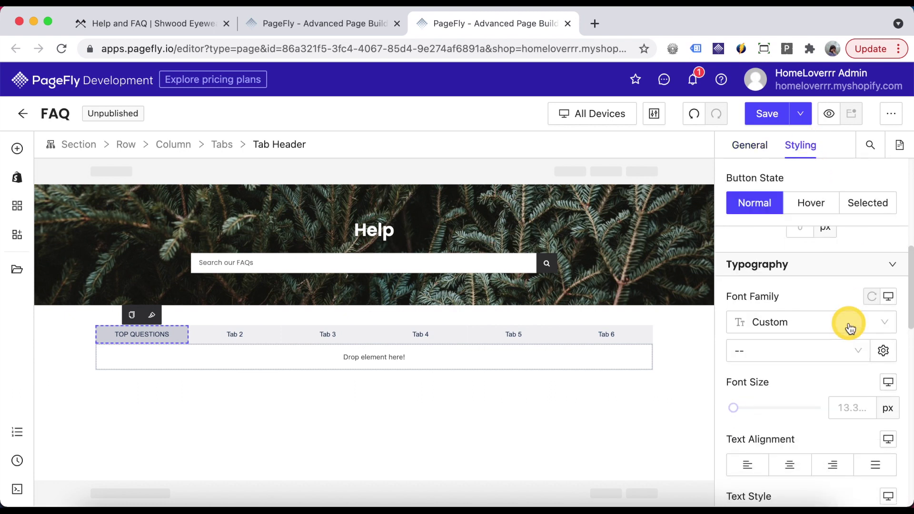
click(829, 356)
click(759, 470)
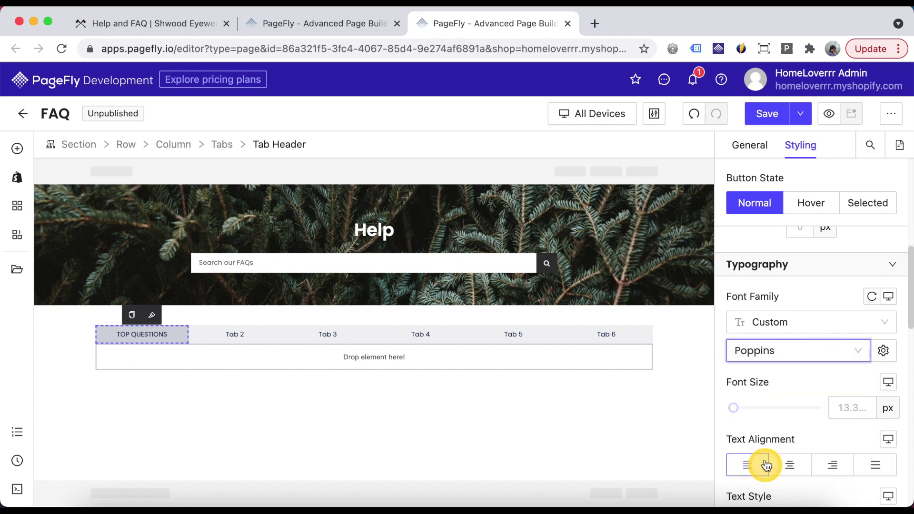
scroll(835, 337, down, 2)
click(843, 328)
text(15)
scroll(848, 350, down, 3)
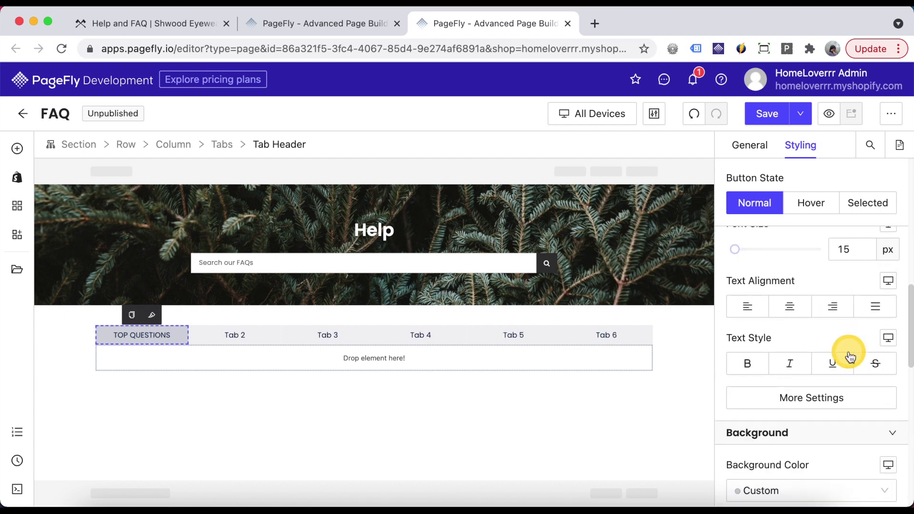
click(833, 349)
Make the tab labels Semi Bold.
scroll(834, 352, down, 1)
click(809, 347)
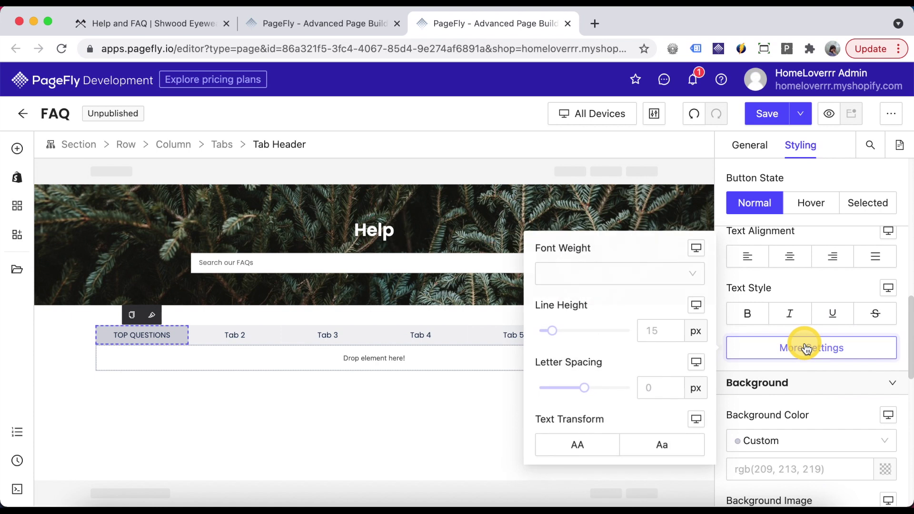
click(656, 274)
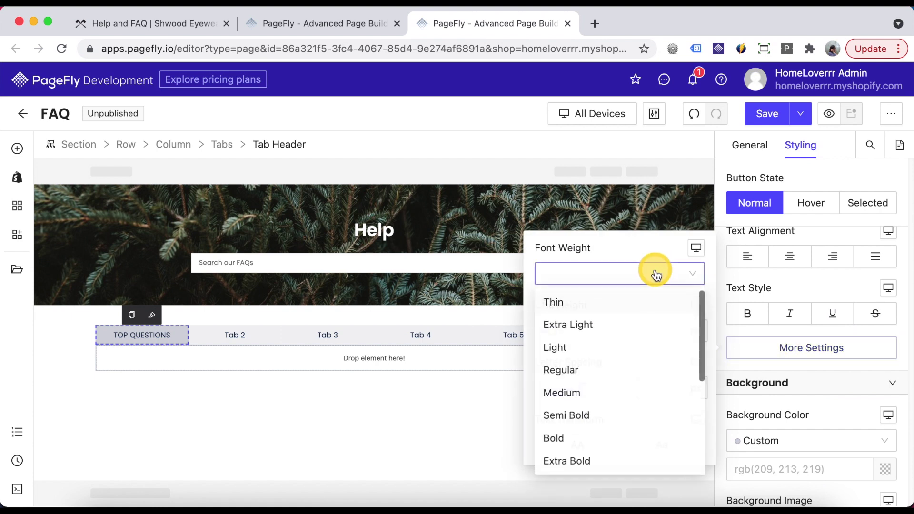
click(593, 415)
click(805, 284)
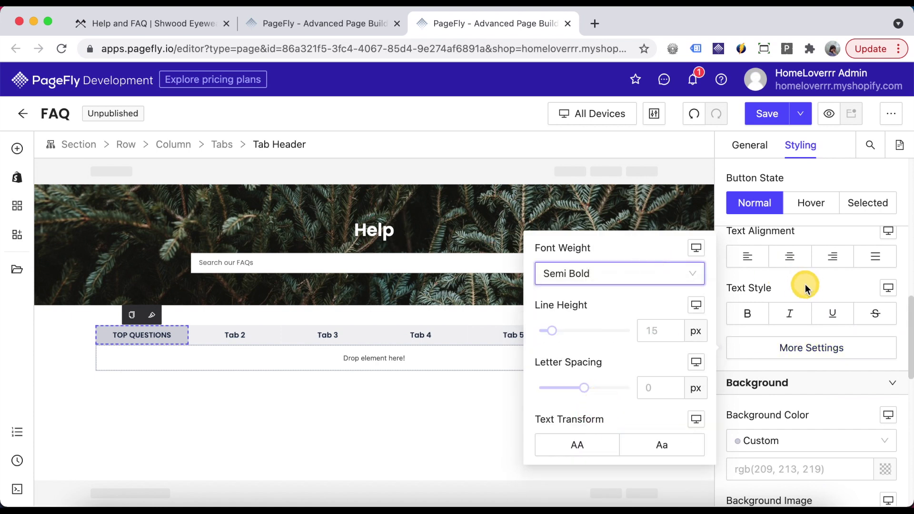
scroll(804, 284, down, 4)
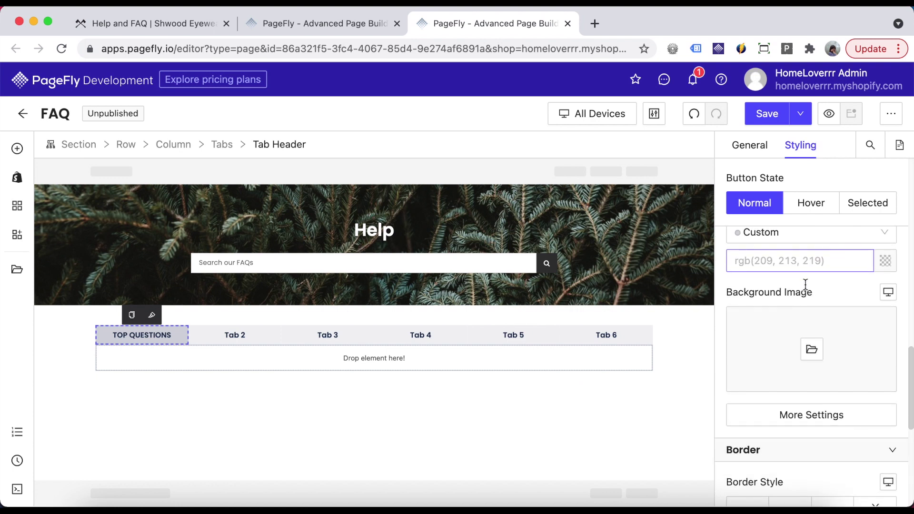
Make the tab header background white and the selected tab background light grey rgb(240,240,240).
click(880, 288)
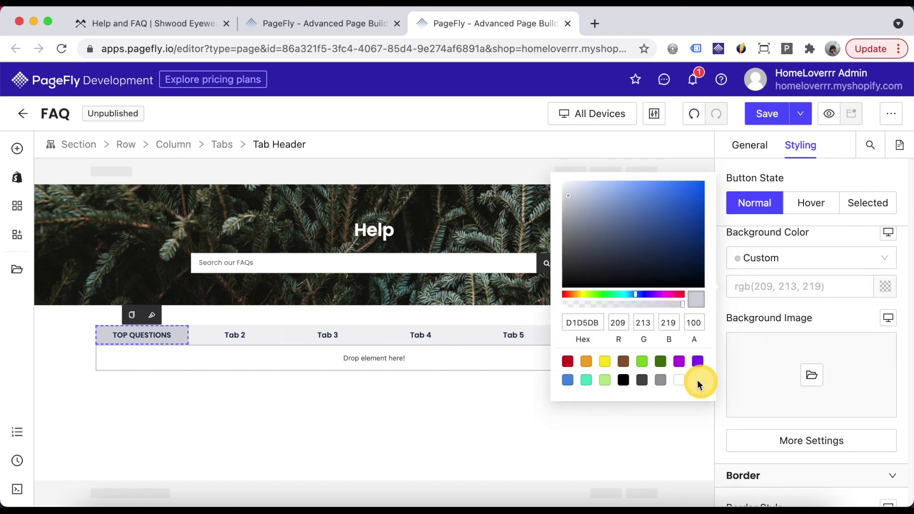
click(680, 382)
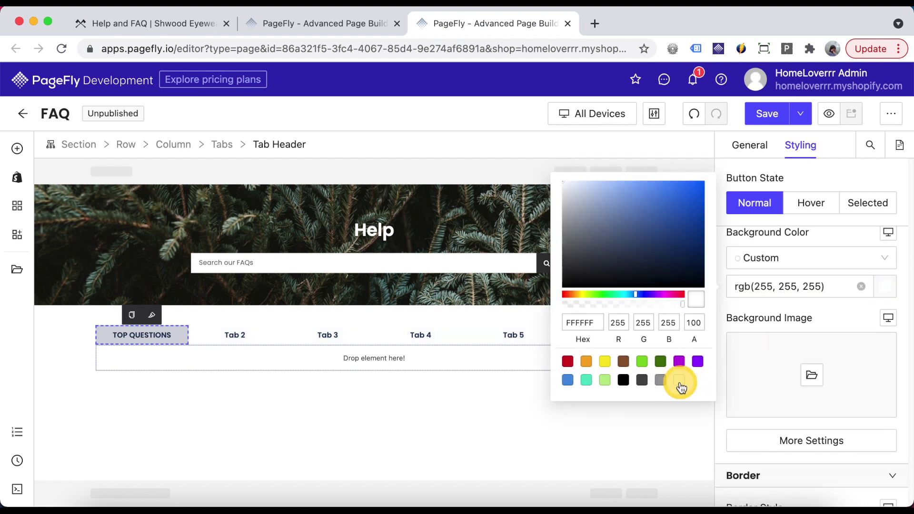
click(871, 204)
click(828, 286)
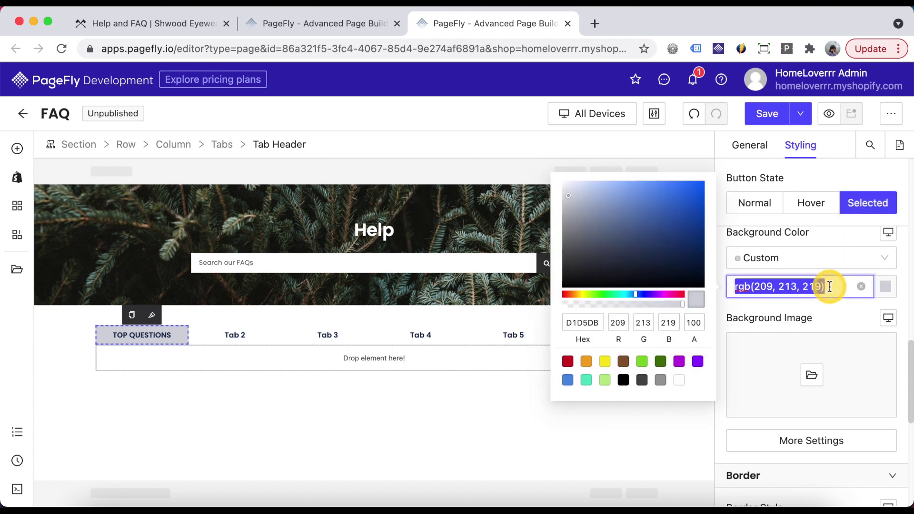
text(rgb(240, 240, 240))
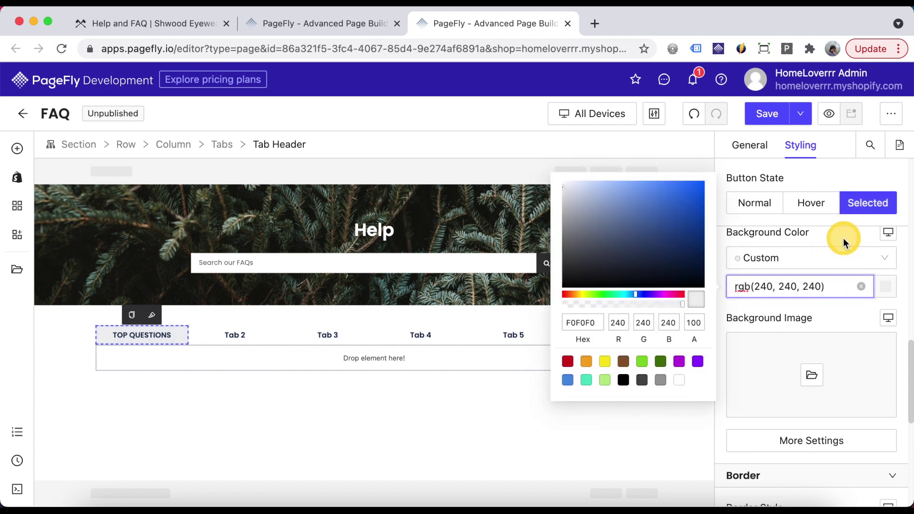
Give the selected tab a solid border, 0 width on all sides except a 3 px bottom.
scroll(843, 238, down, 6)
click(753, 258)
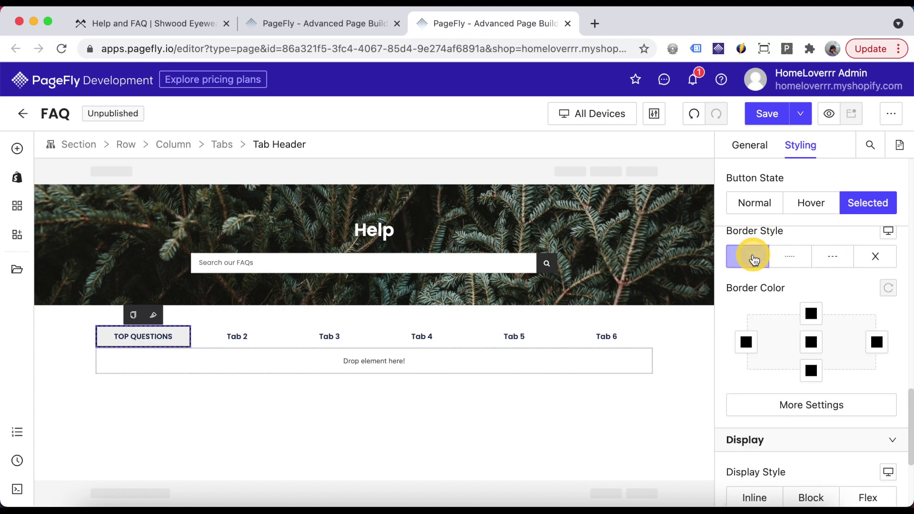
click(812, 404)
click(628, 342)
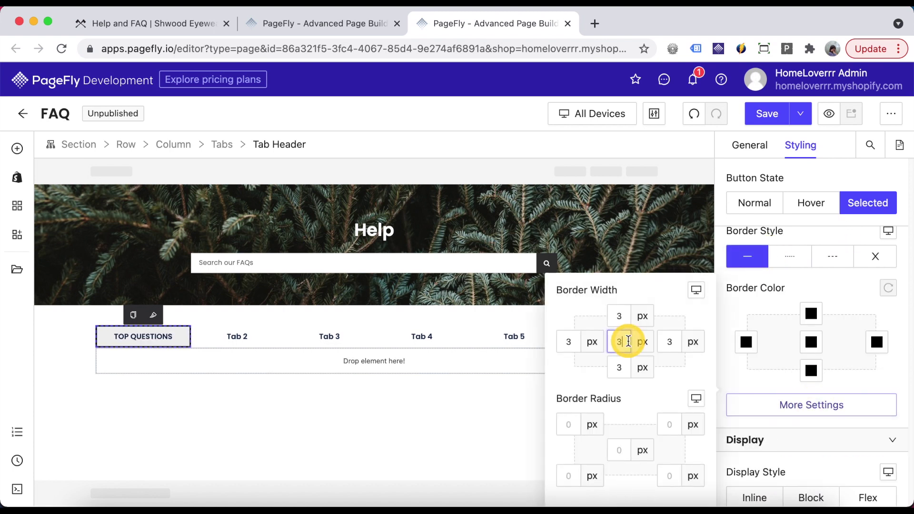
text(0)
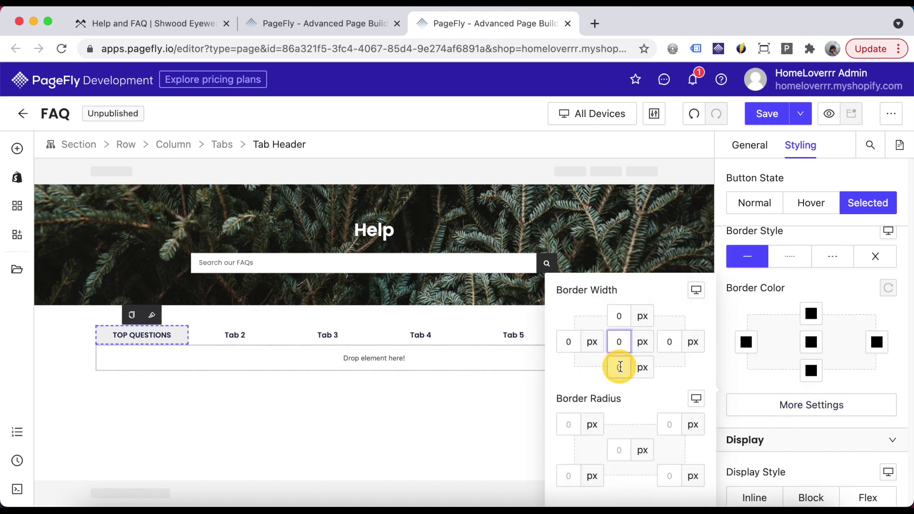
key(BackSpace)
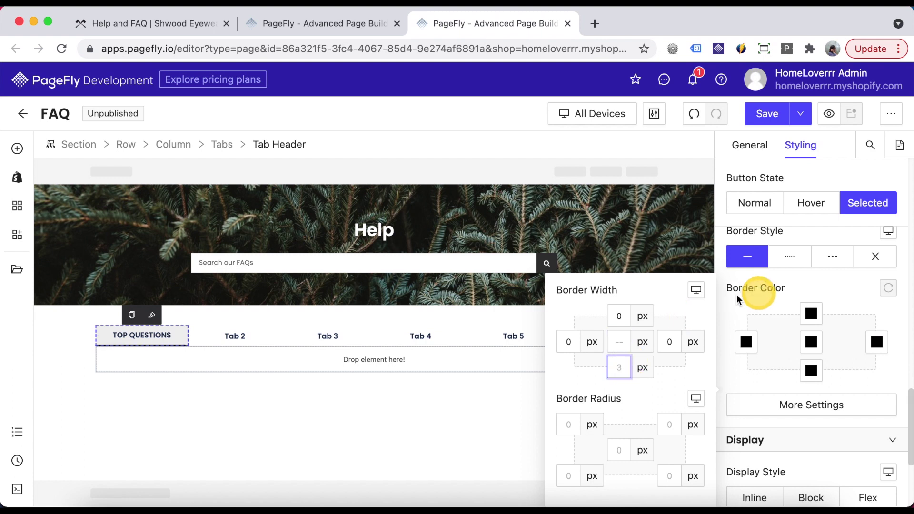
Set the TOP QUESTIONS tab header's bottom margin to 20 px.
click(240, 335)
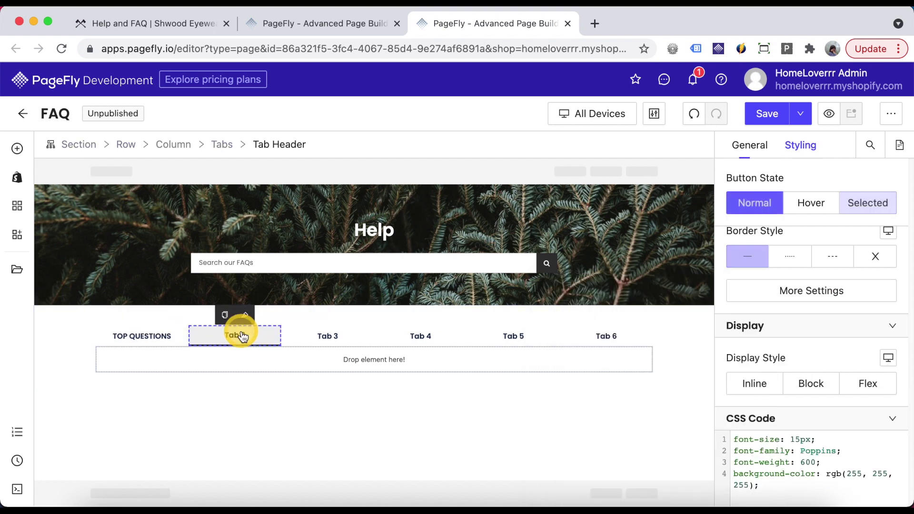
click(323, 339)
click(397, 340)
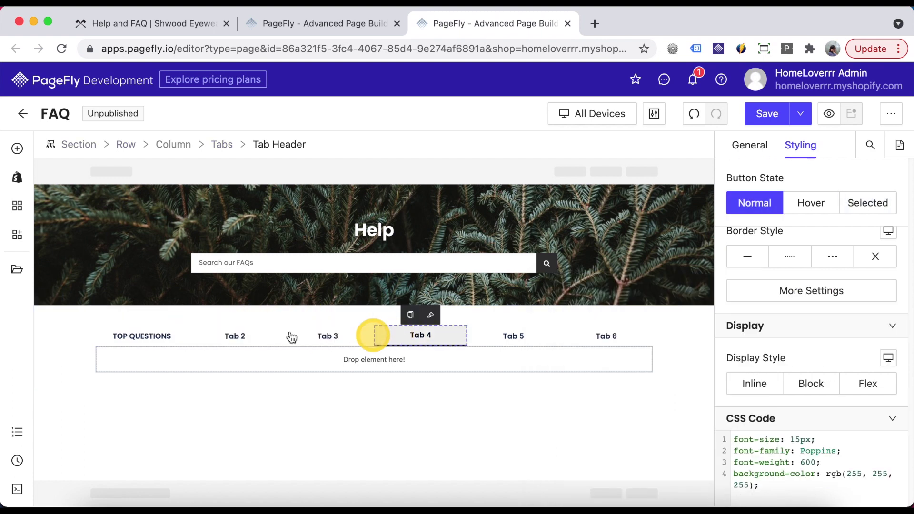
click(167, 335)
scroll(809, 334, up, 3)
click(800, 363)
text(20)
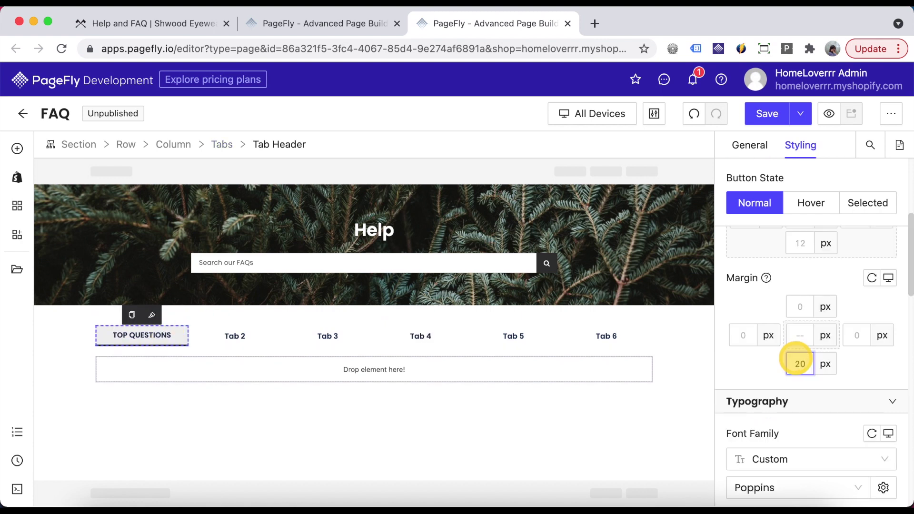
click(853, 370)
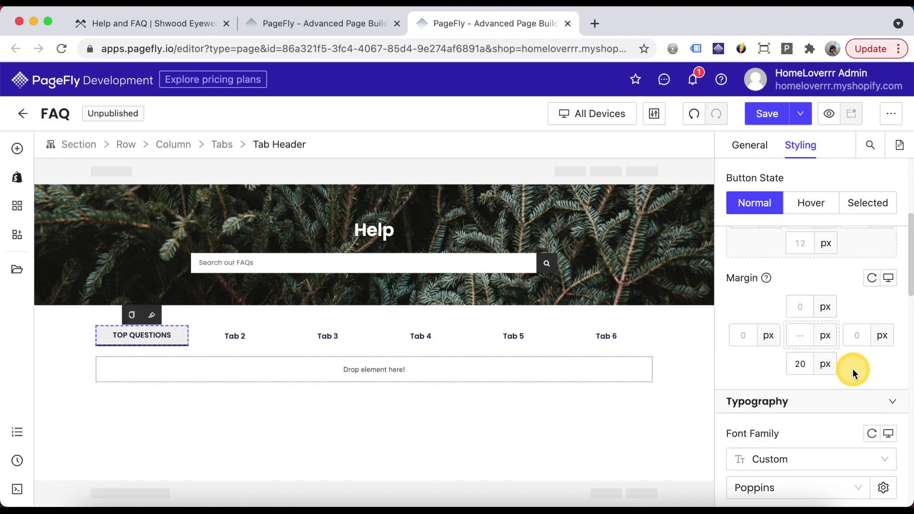
Drop a three-item Accordion, found by searching 'ACC', into the TOP QUESTIONS tab content.
click(396, 373)
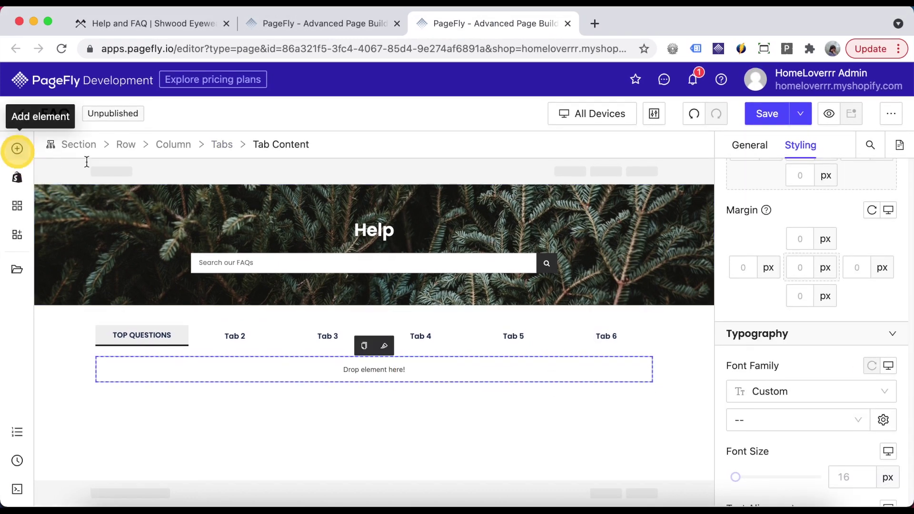
click(17, 149)
text(ACCO)
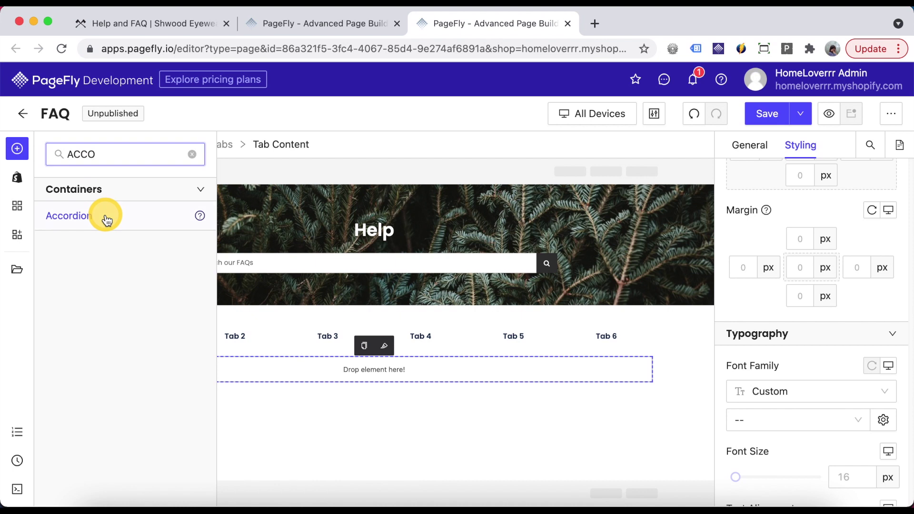
mouse_move(107, 220)
drag(290, 375, 387, 362)
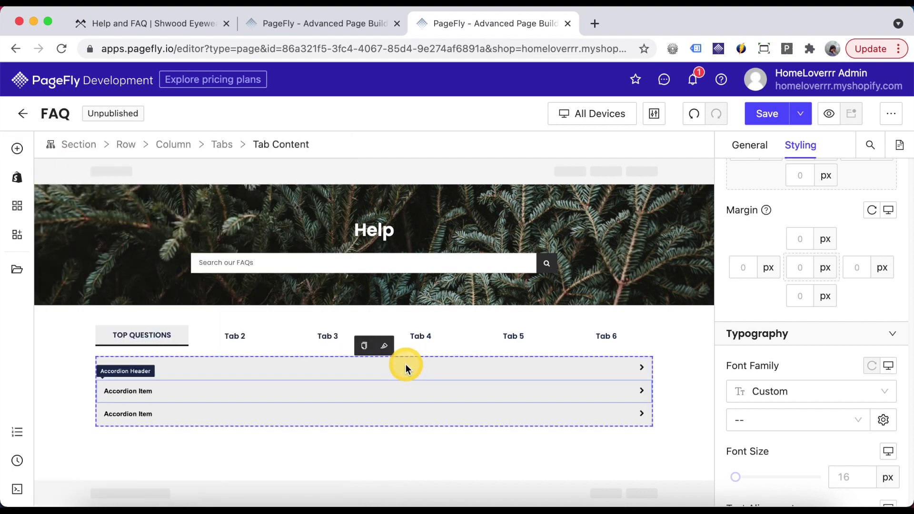
Reselect the tab content holding the accordion and set its border style to none.
click(681, 415)
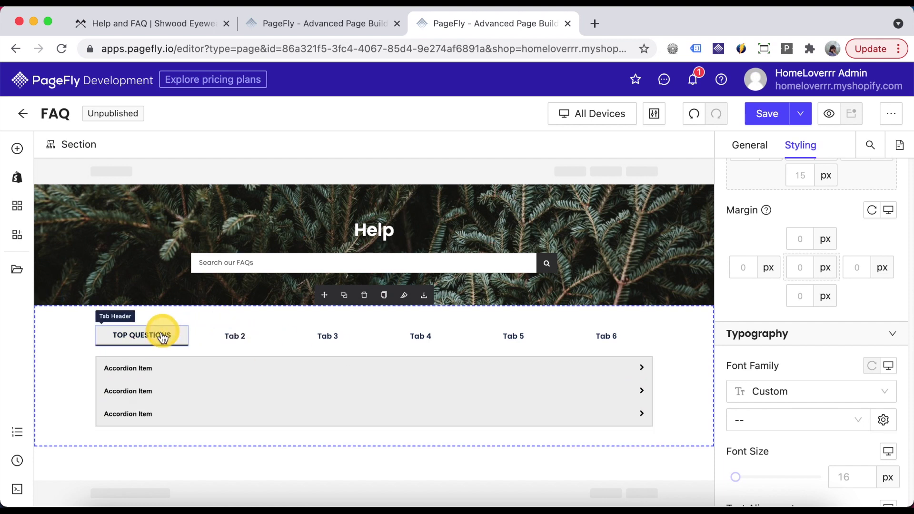
click(158, 359)
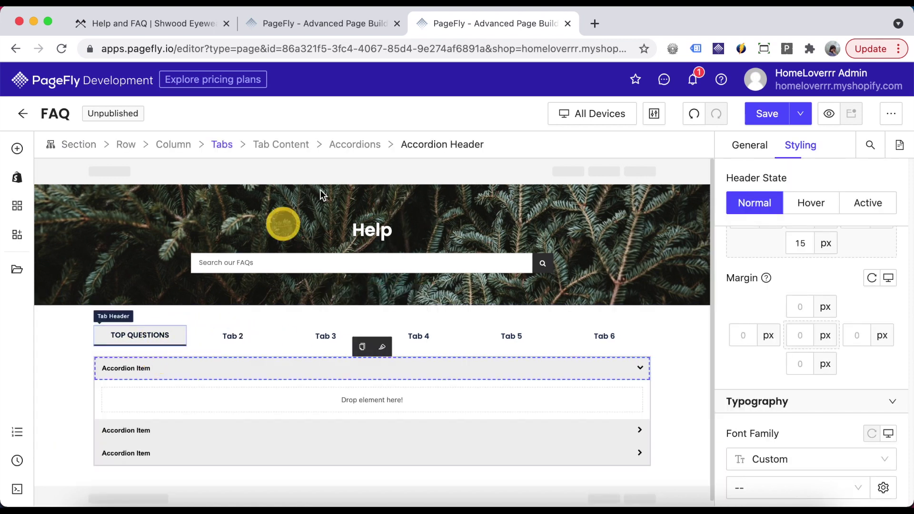
click(281, 145)
scroll(829, 344, down, 15)
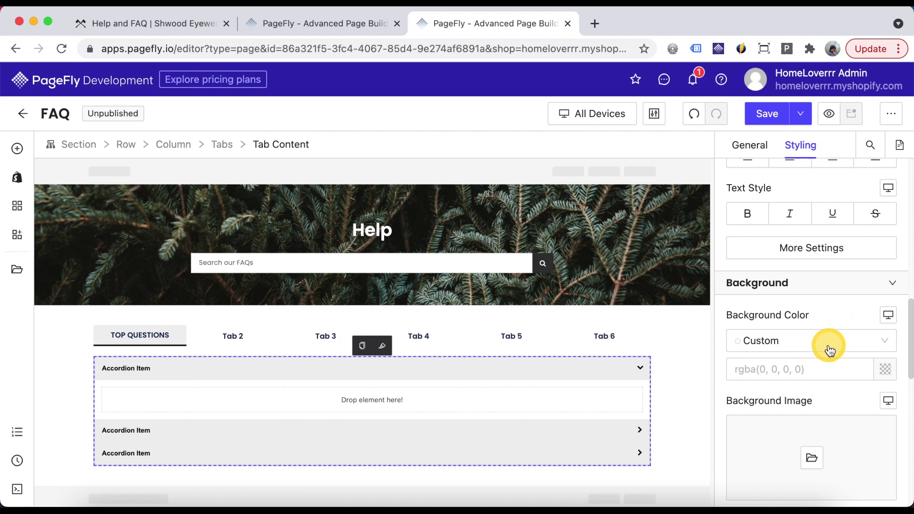
scroll(830, 350, up, 5)
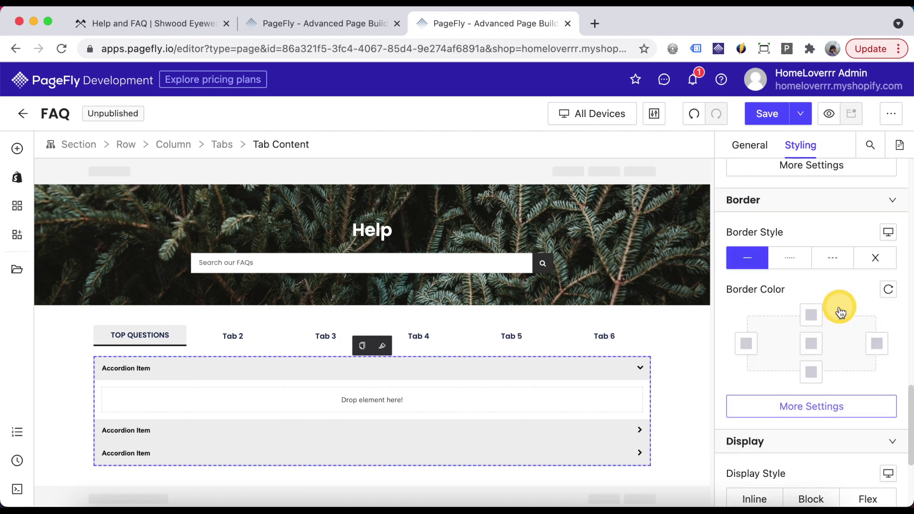
click(872, 271)
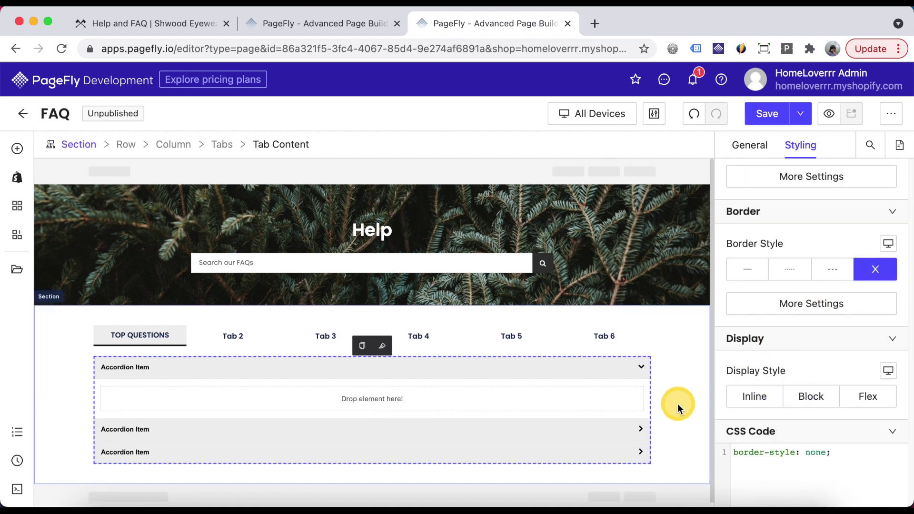
Change the first header to 'How can I track my order?' in Josefin Sans, 20 px.
scroll(828, 342, down, 5)
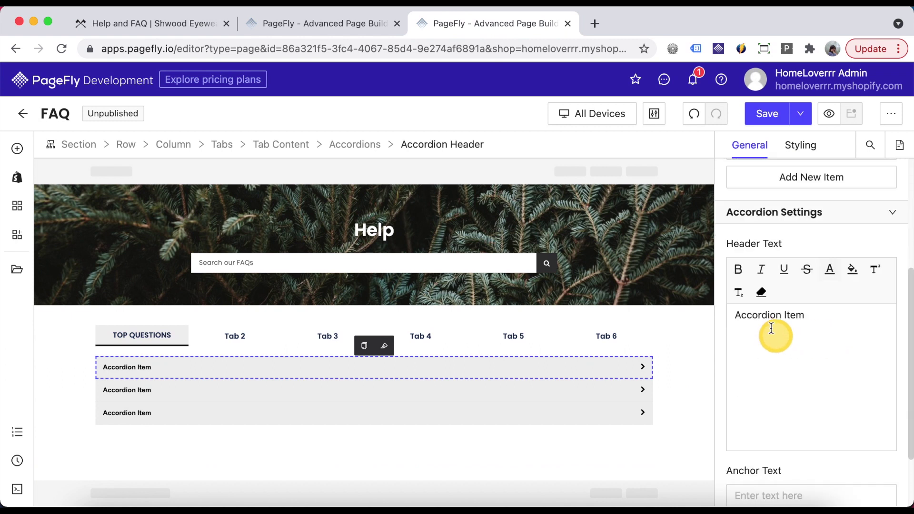
text(How can I track my order?)
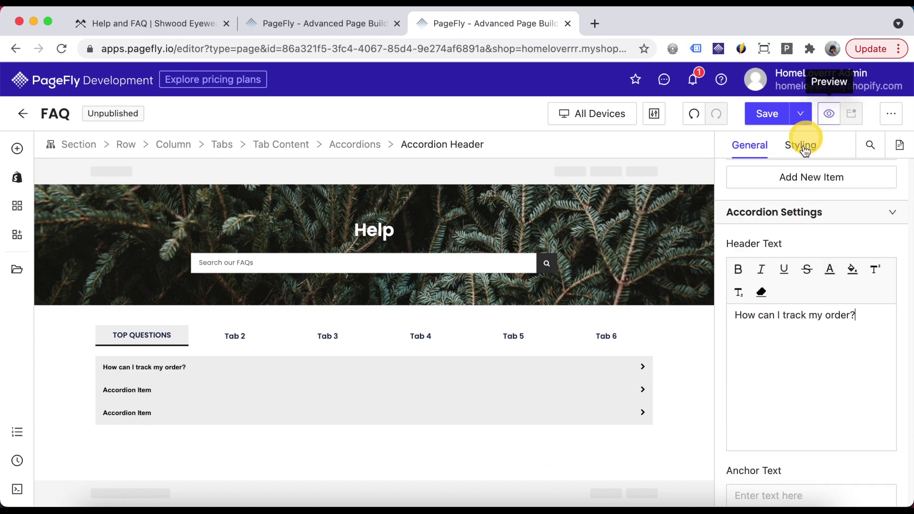
click(802, 155)
scroll(821, 314, up, 5)
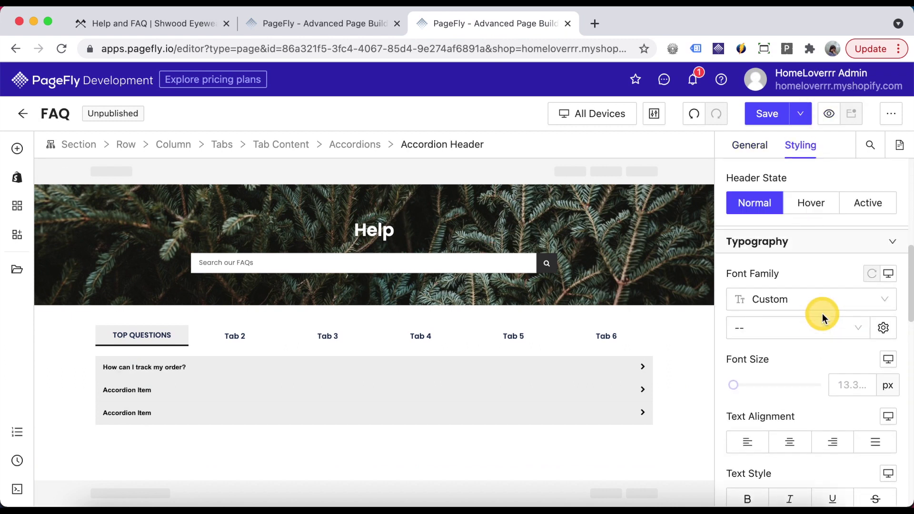
click(786, 328)
click(786, 406)
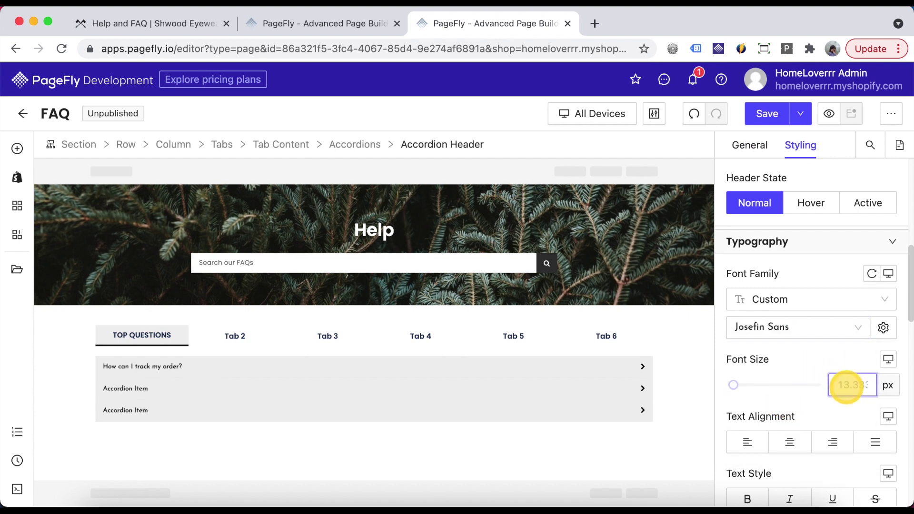
text(20)
Give accordion headers 30 px top and bottom padding and a white background.
scroll(838, 376, up, 6)
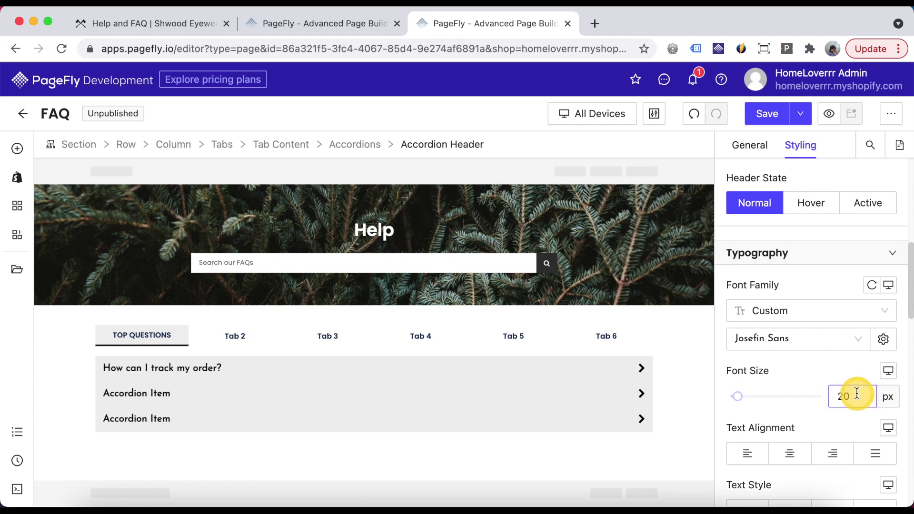
click(800, 328)
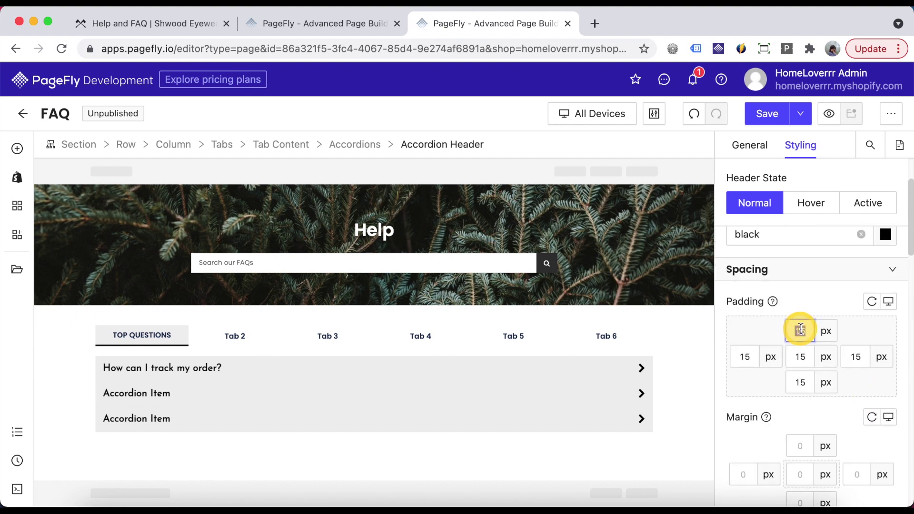
text(30)
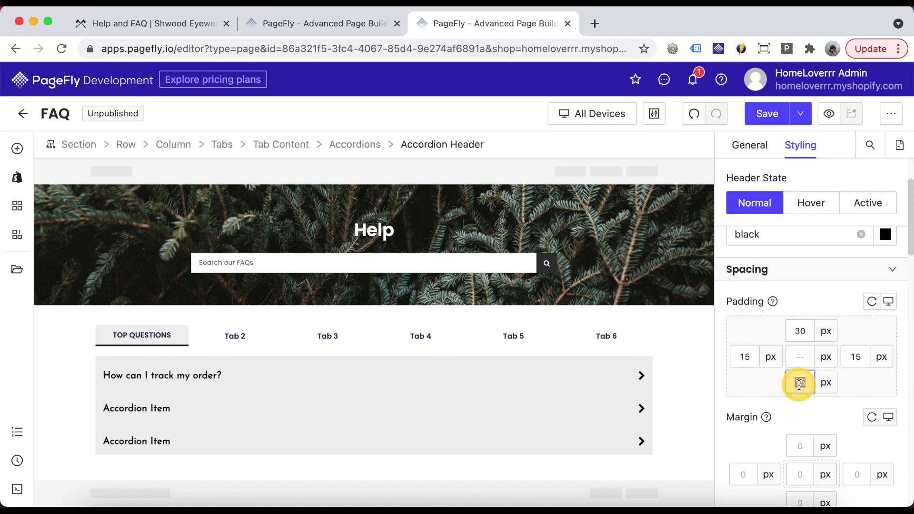
text(30)
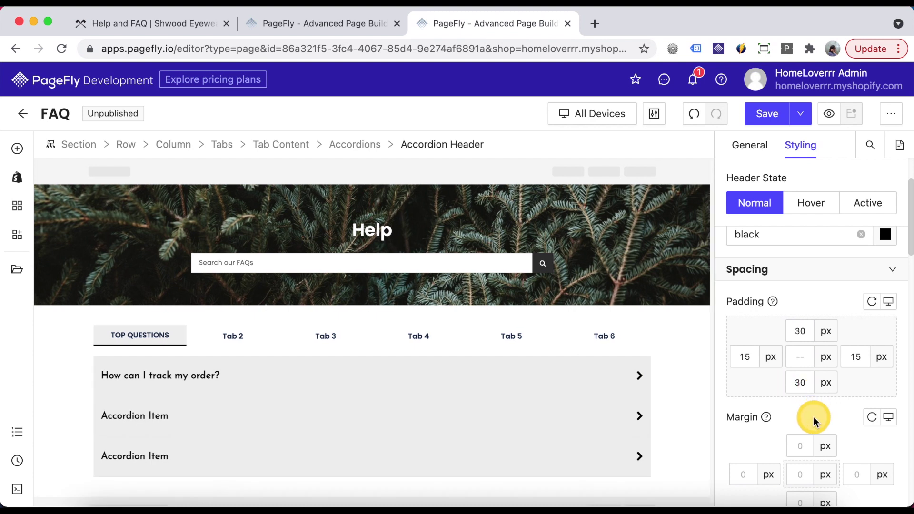
scroll(814, 421, down, 10)
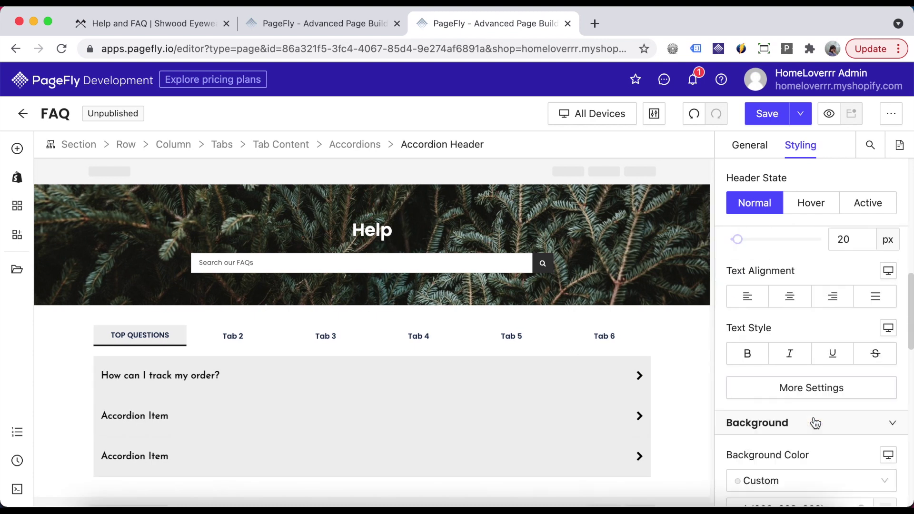
scroll(815, 423, down, 5)
scroll(811, 418, up, 1)
click(885, 297)
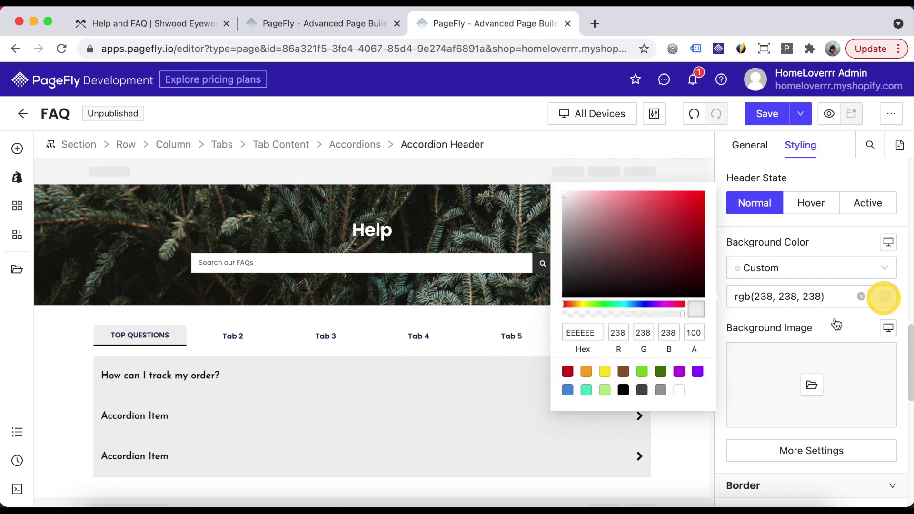
click(679, 390)
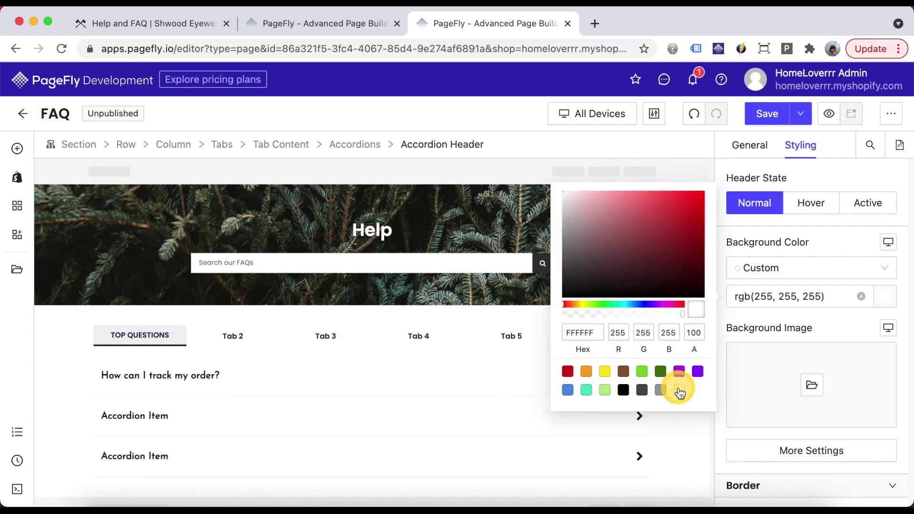
click(845, 324)
Add a Paragraph element into the first question's answer area.
click(449, 349)
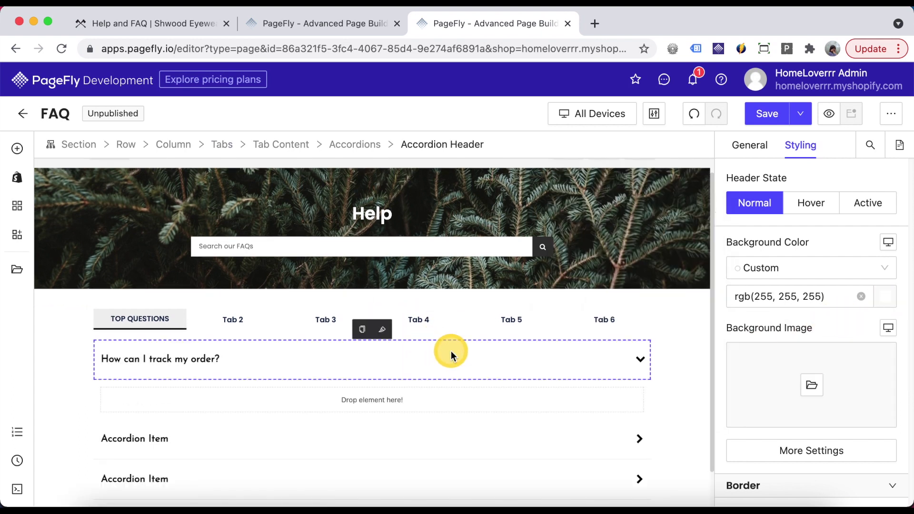
click(394, 377)
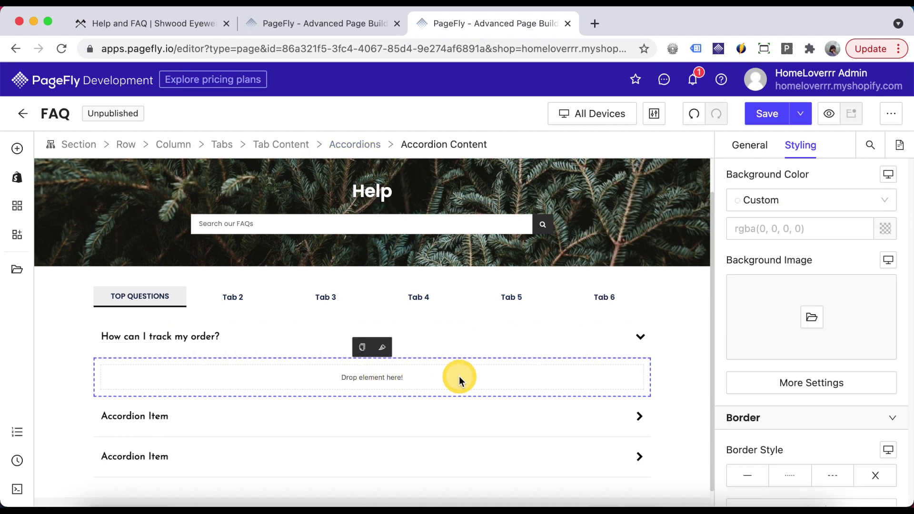
click(17, 149)
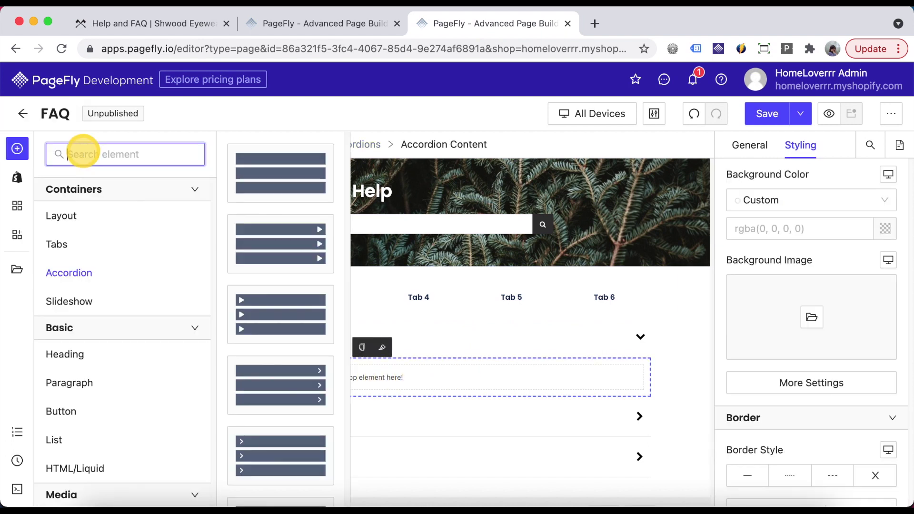
text(par)
mouse_move(98, 212)
drag(259, 175, 393, 370)
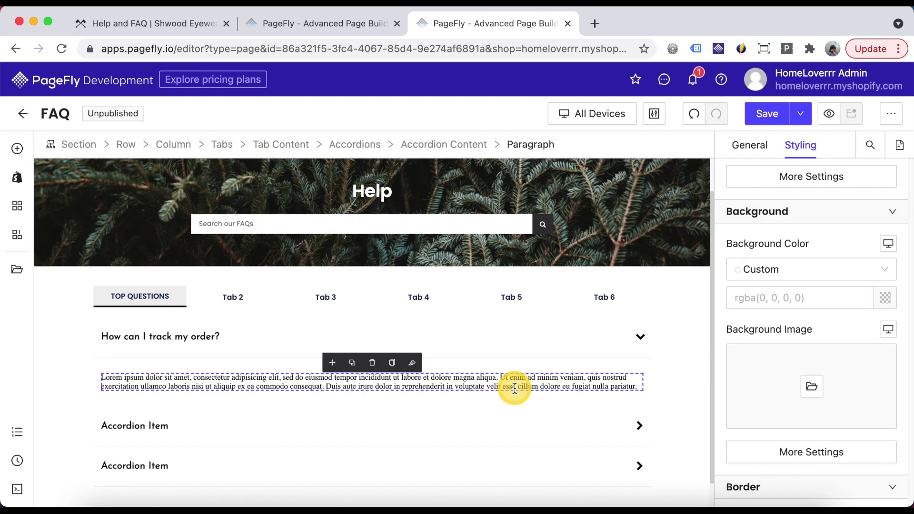
Replace the placeholder with the order-tracking answer text and set its font to Poppins.
click(749, 145)
triple_click(776, 309)
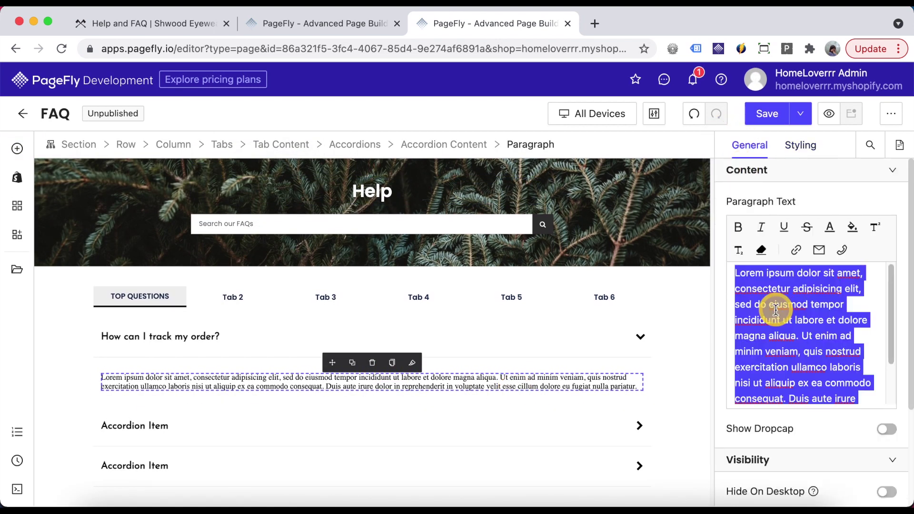
text(You can track your order at anytime HERE. Once your order ships, you will receive an email containing your tracking order...)
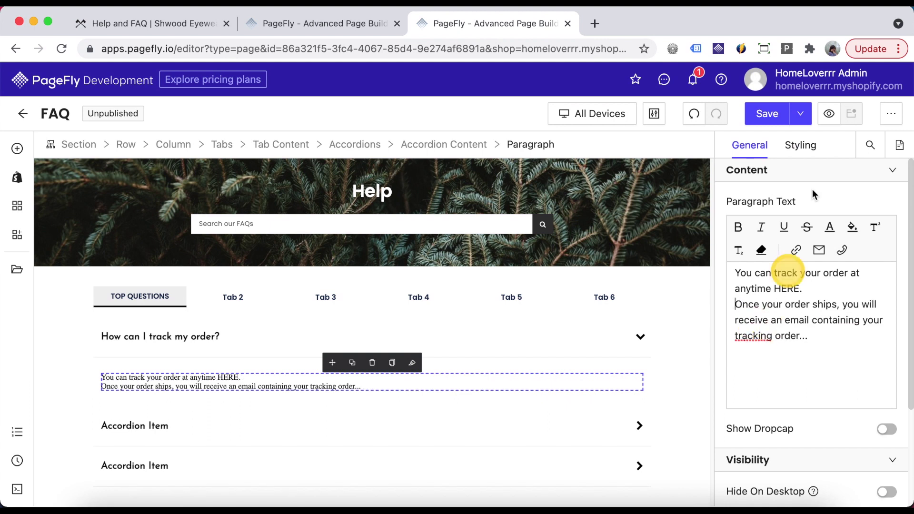
click(801, 158)
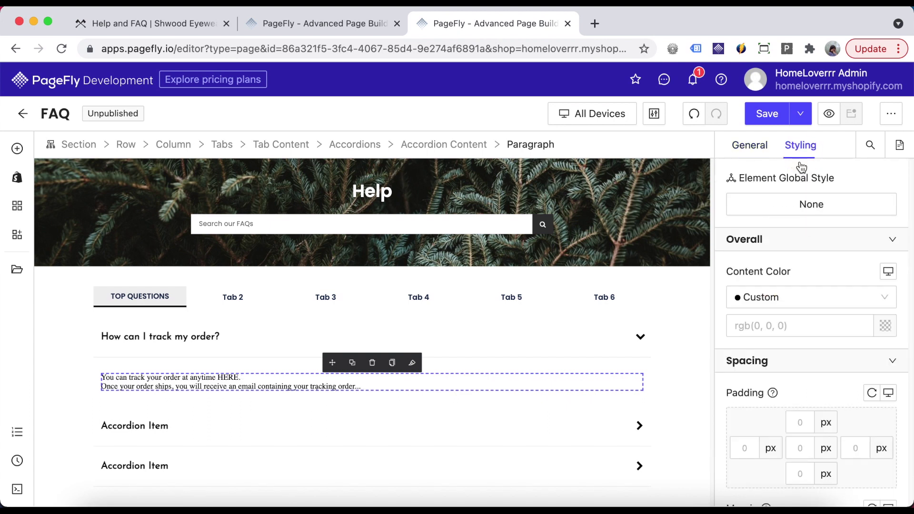
scroll(814, 328, down, 10)
click(802, 308)
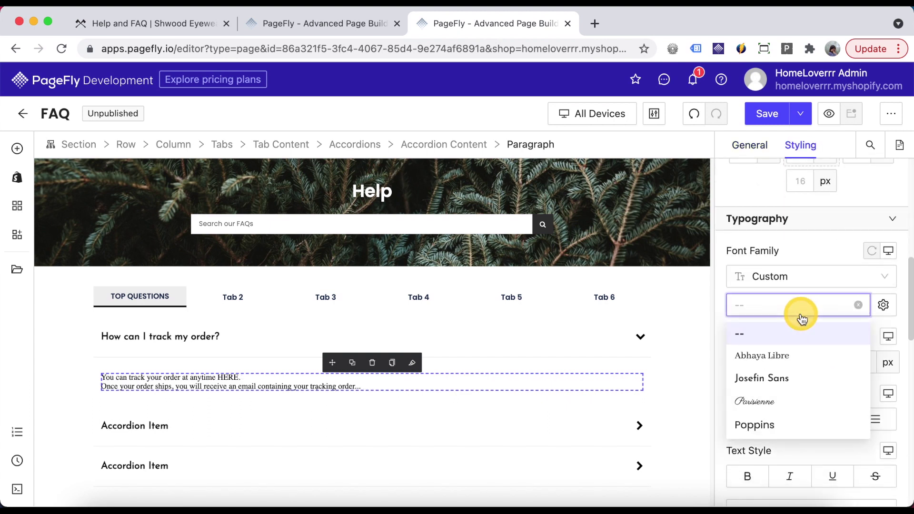
click(768, 424)
click(822, 251)
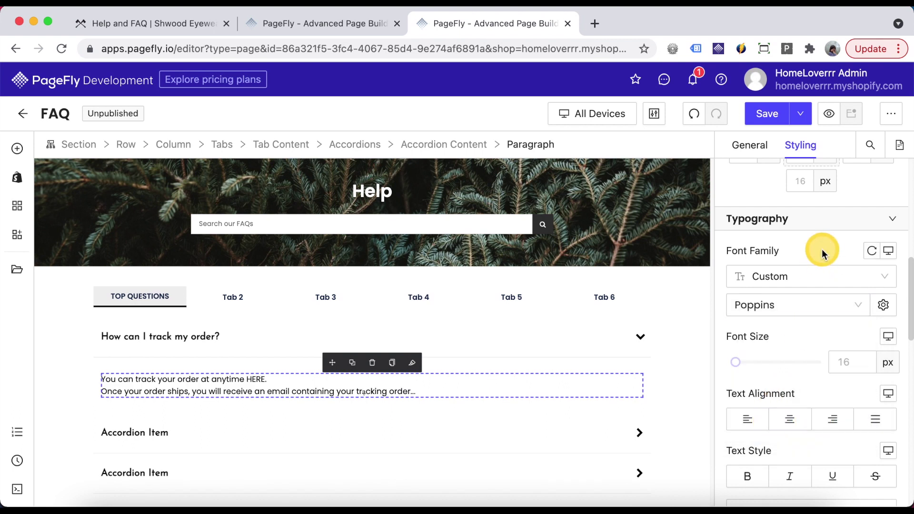
Check the Shwood help page, then return to the paragraph's text content settings.
click(171, 24)
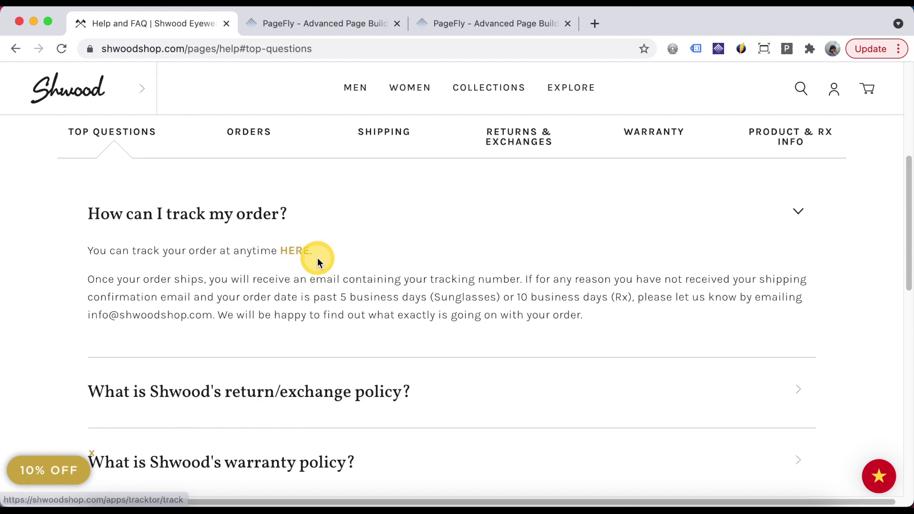
click(493, 25)
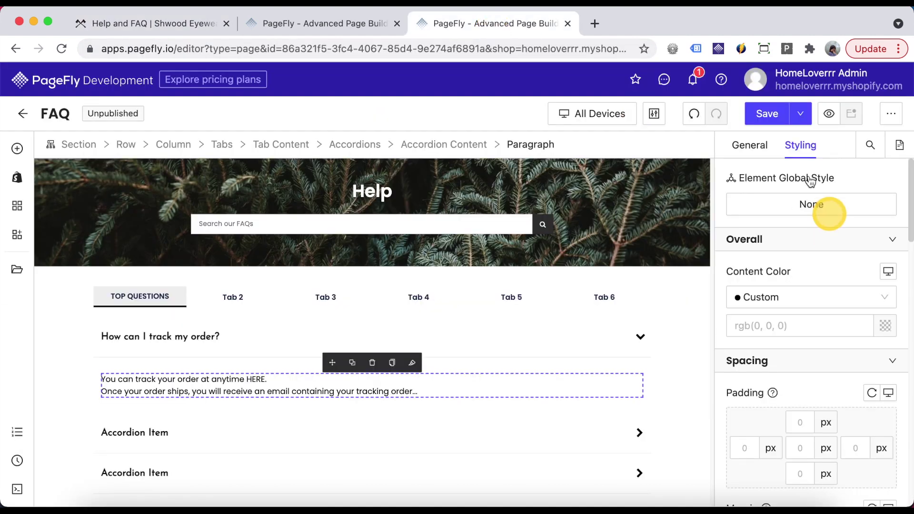
click(750, 145)
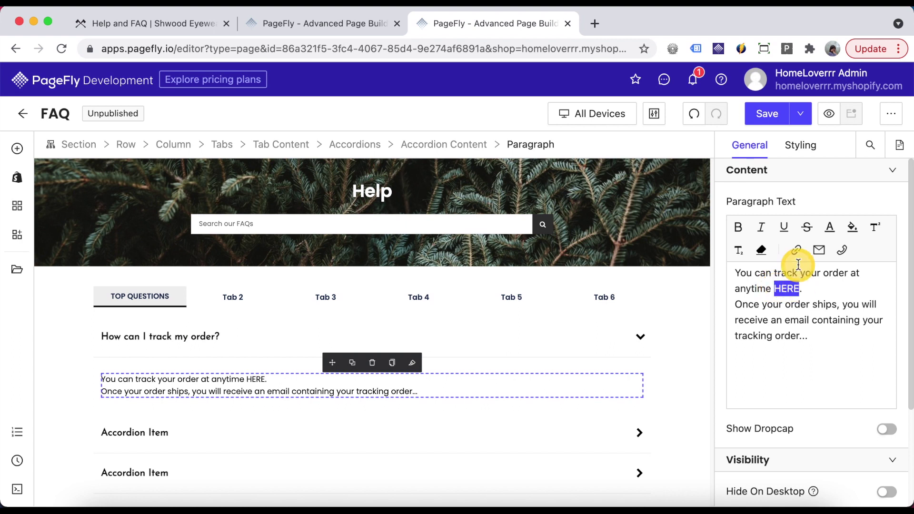
Link the word HERE to the LIGHTING collection and colour it dark red.
click(796, 250)
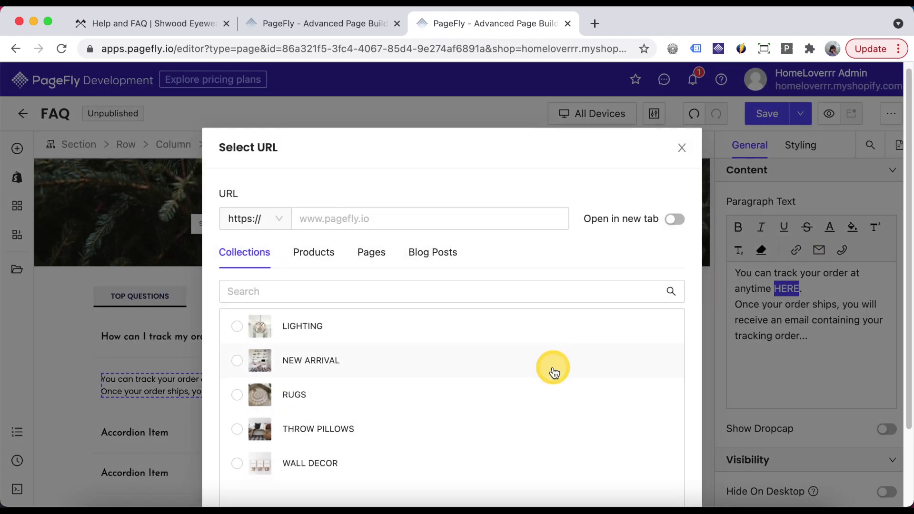
click(345, 296)
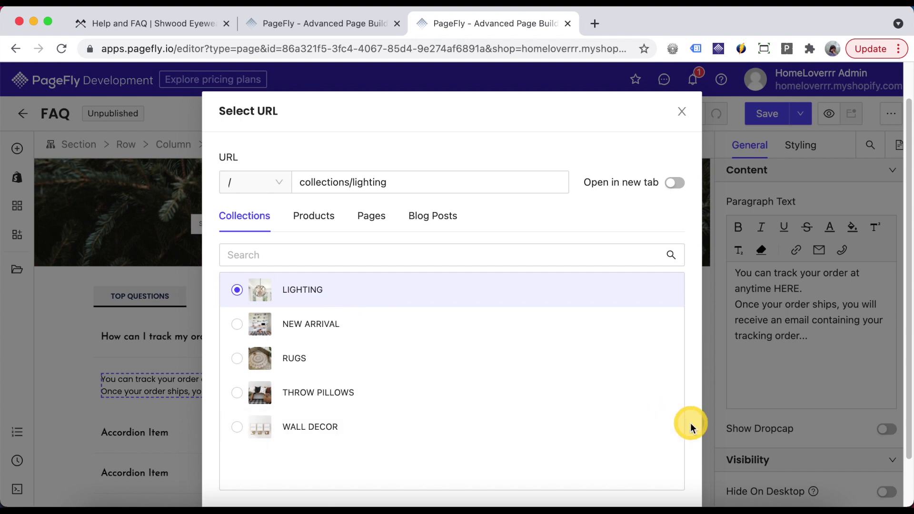
click(671, 470)
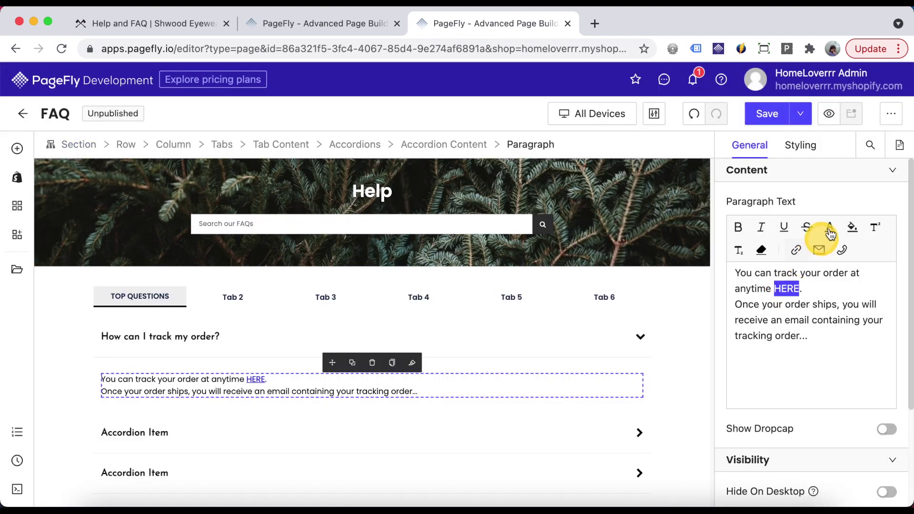
click(830, 229)
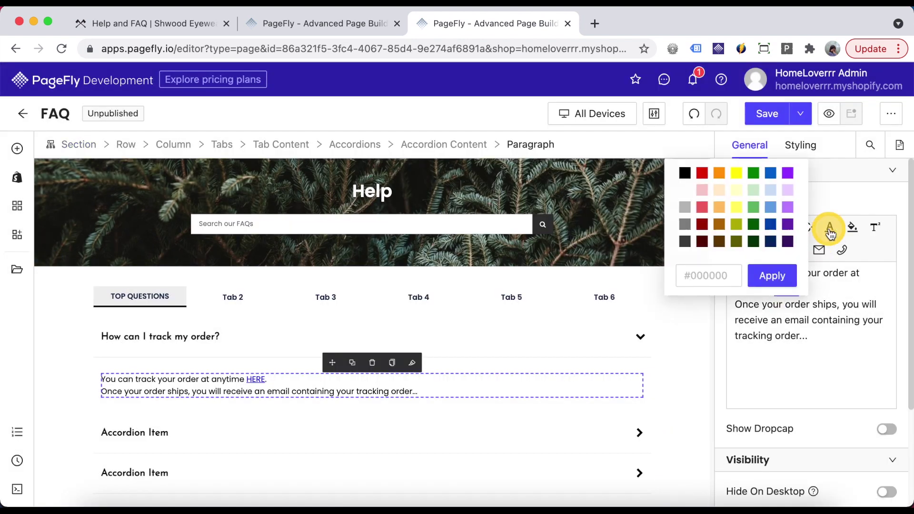
click(707, 230)
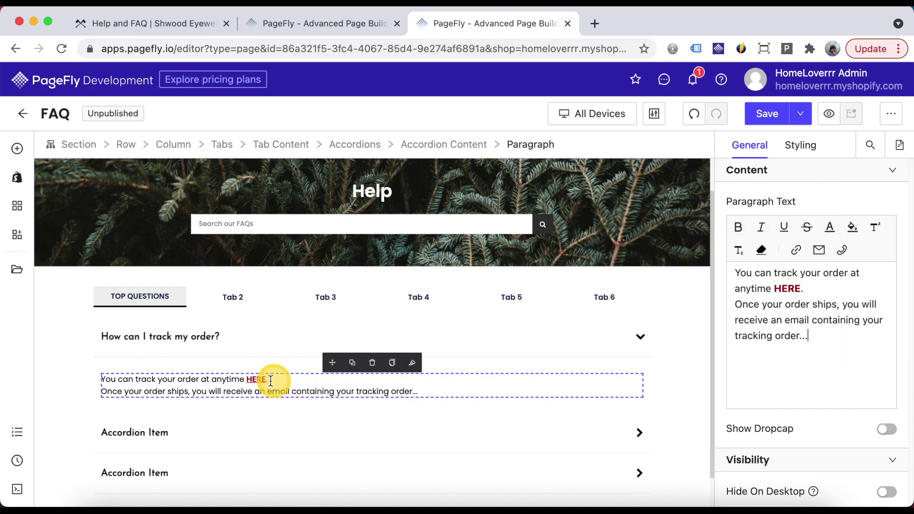
scroll(465, 403, down, 1)
Preview the accordion by expanding the three FAQ items and switching between Tab 2, Tab 3 and TOP QUESTIONS.
click(422, 399)
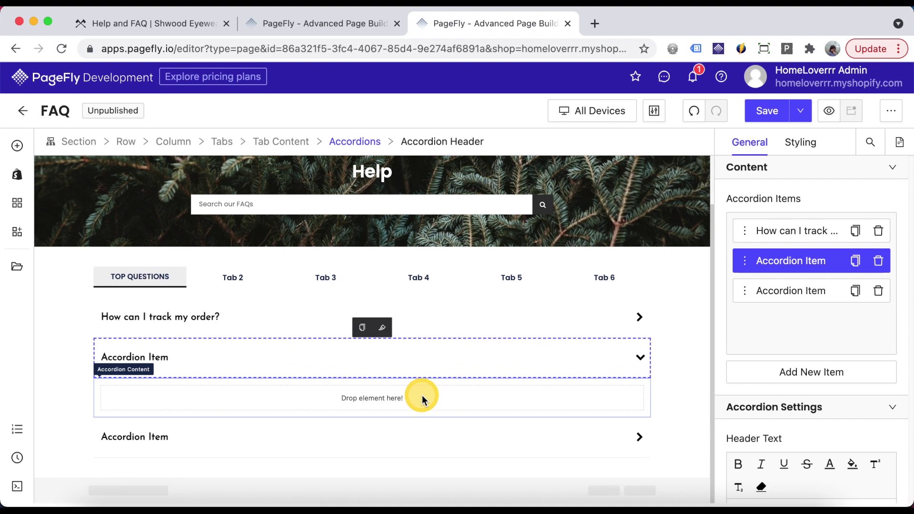
click(367, 435)
click(532, 317)
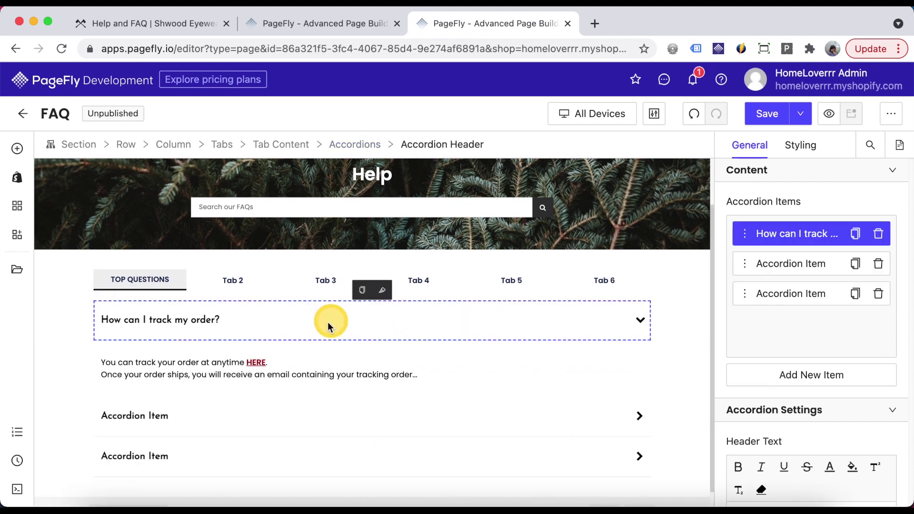
click(237, 284)
click(327, 337)
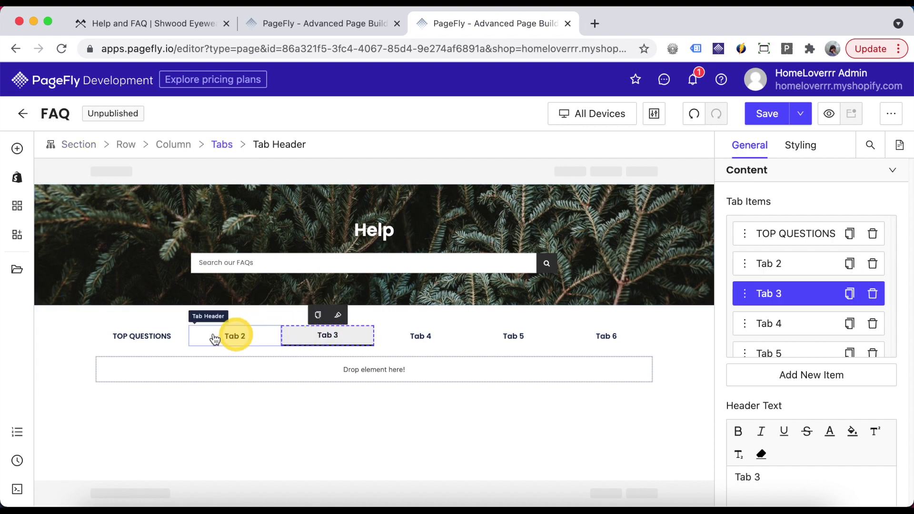
click(157, 337)
scroll(403, 405, down, 2)
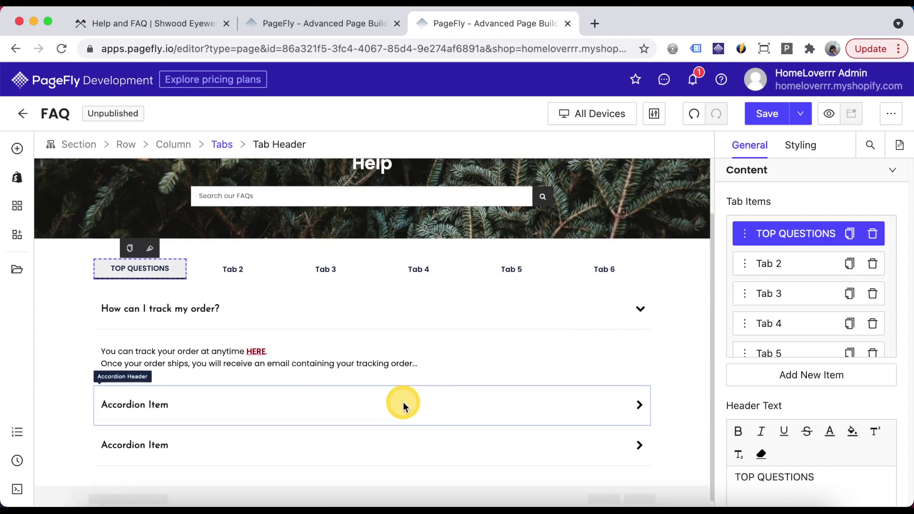
scroll(402, 404, up, 1)
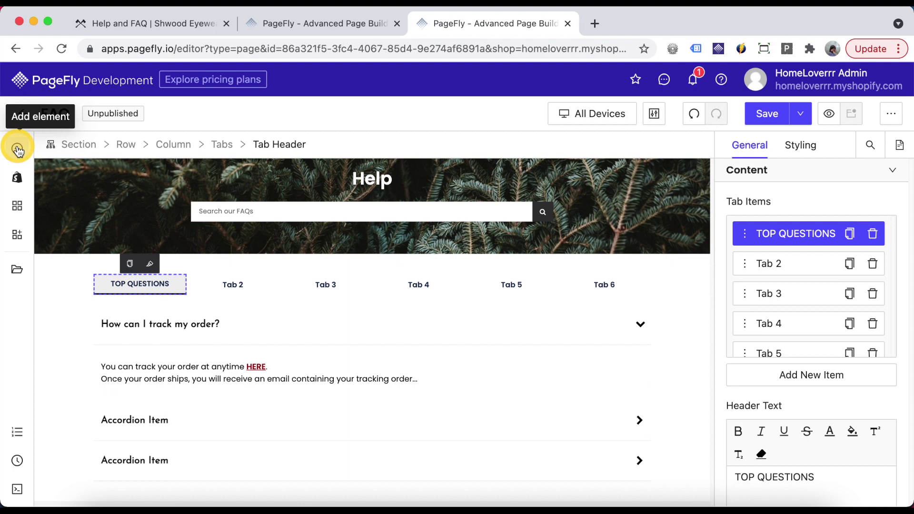
Insert a 1/4 column row above the tabs, add columns to make six, and set column spacing to 0.
click(18, 150)
click(81, 217)
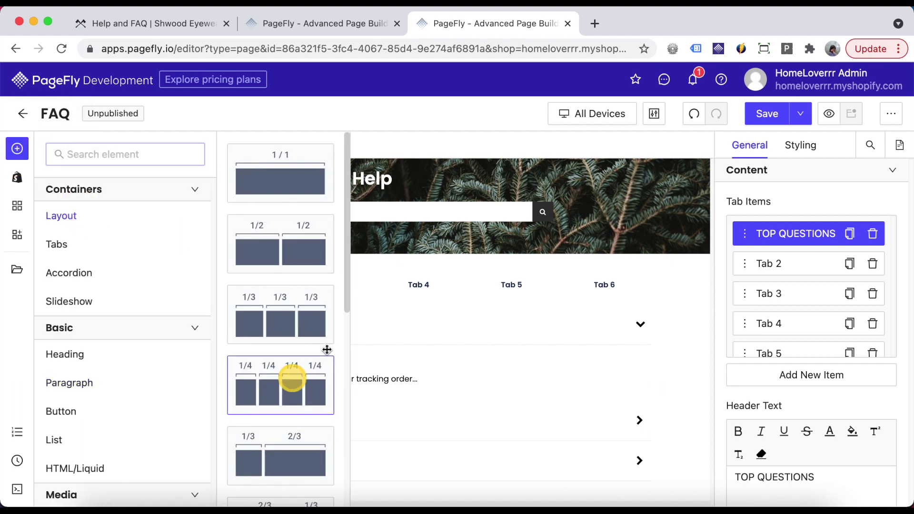
drag(291, 380, 398, 262)
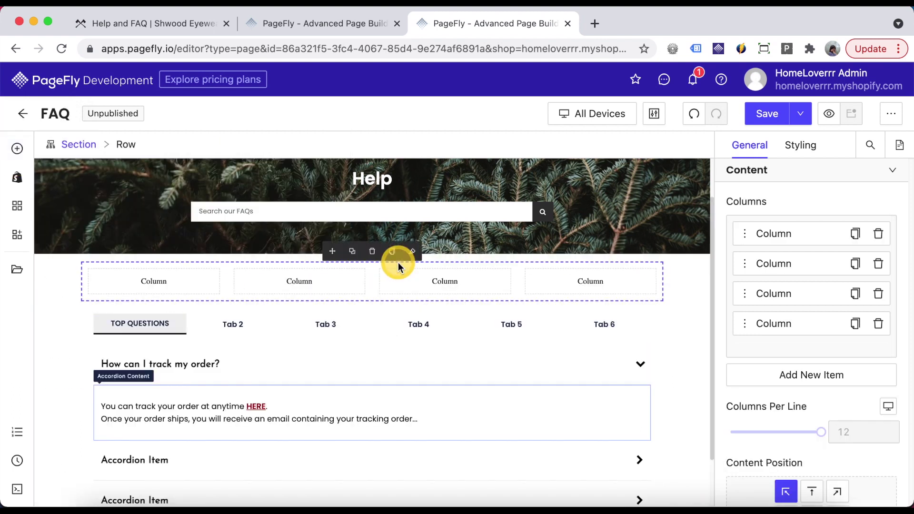
click(797, 381)
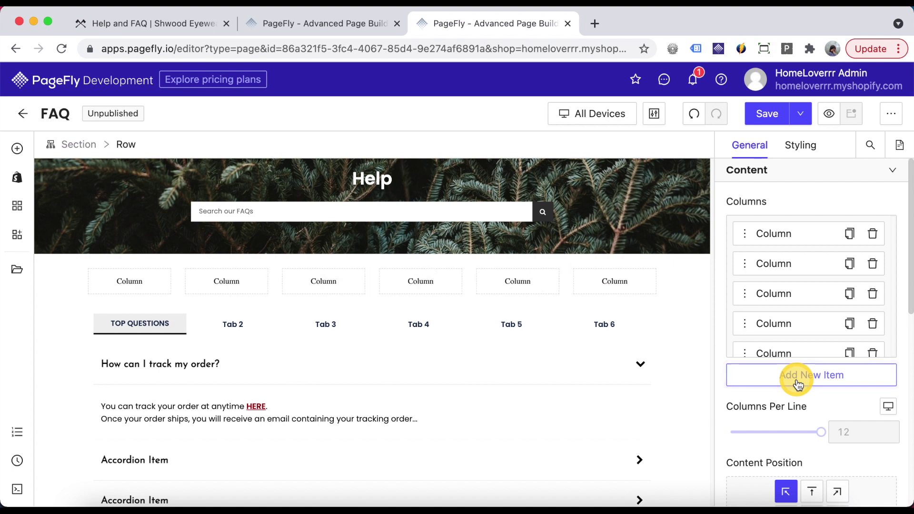
scroll(792, 410, down, 4)
drag(771, 384, 730, 384)
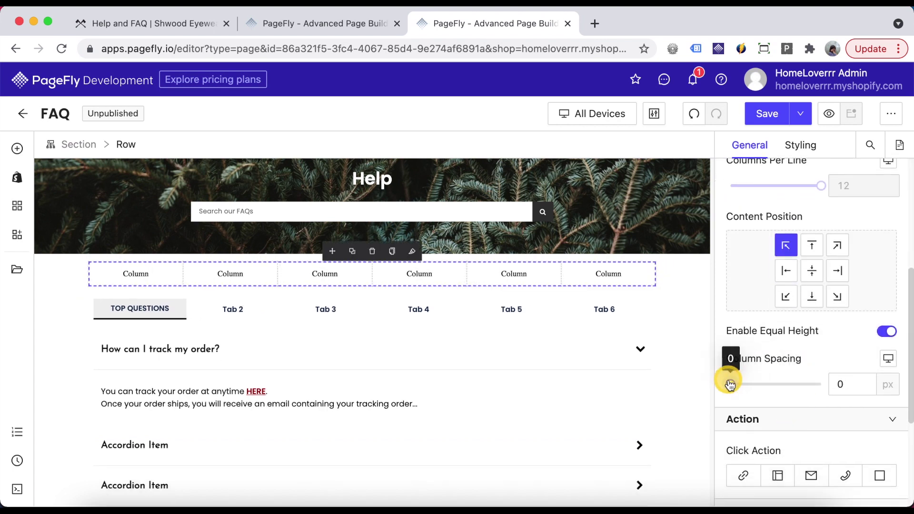
click(18, 150)
Place Image elements into the first two columns of the icon row.
scroll(126, 387, down, 3)
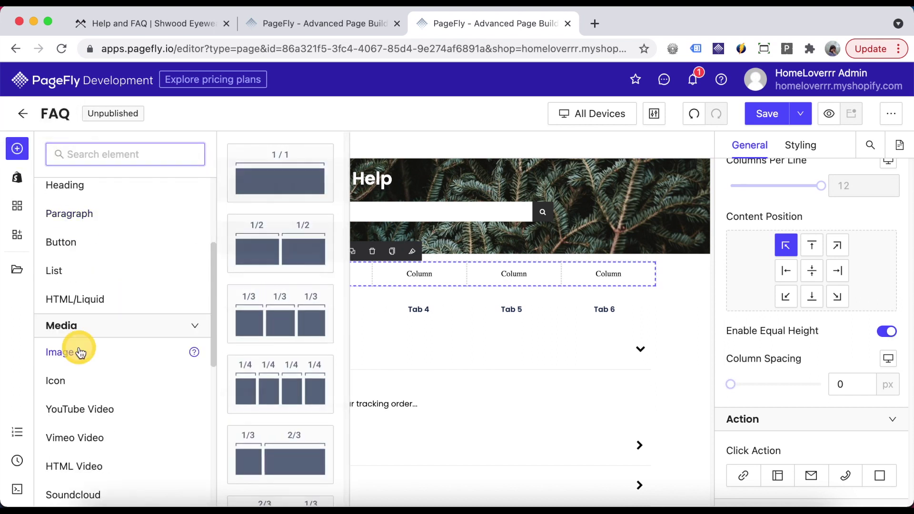
mouse_move(61, 351)
drag(283, 163, 127, 267)
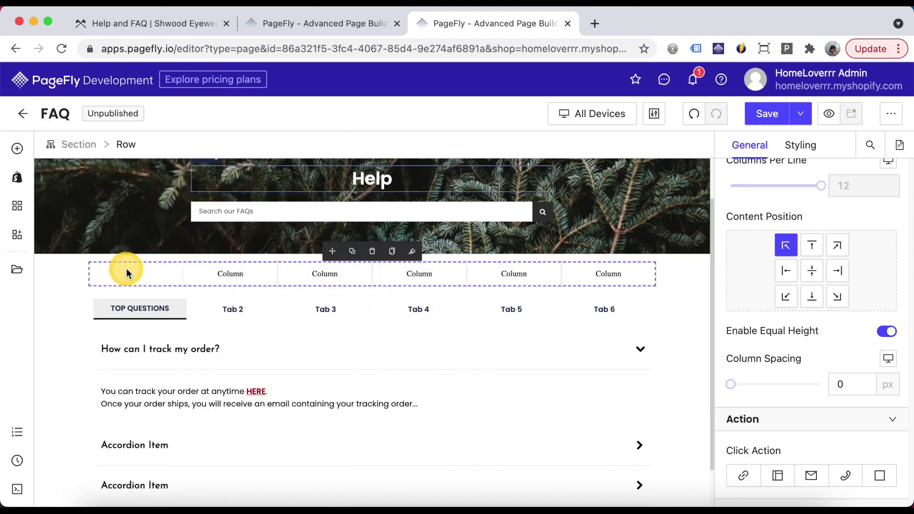
click(17, 149)
drag(286, 183, 223, 300)
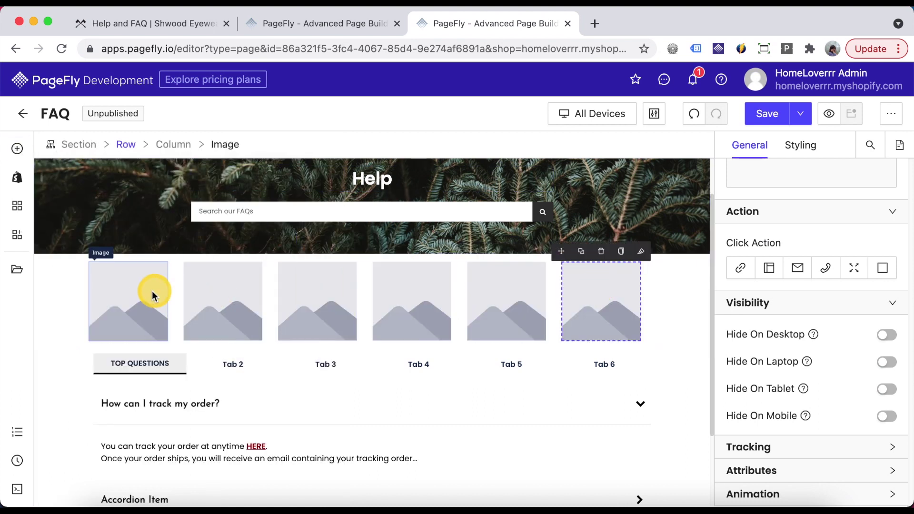
Set the first image to the icon1 question-bubbles icon at its original size.
click(165, 288)
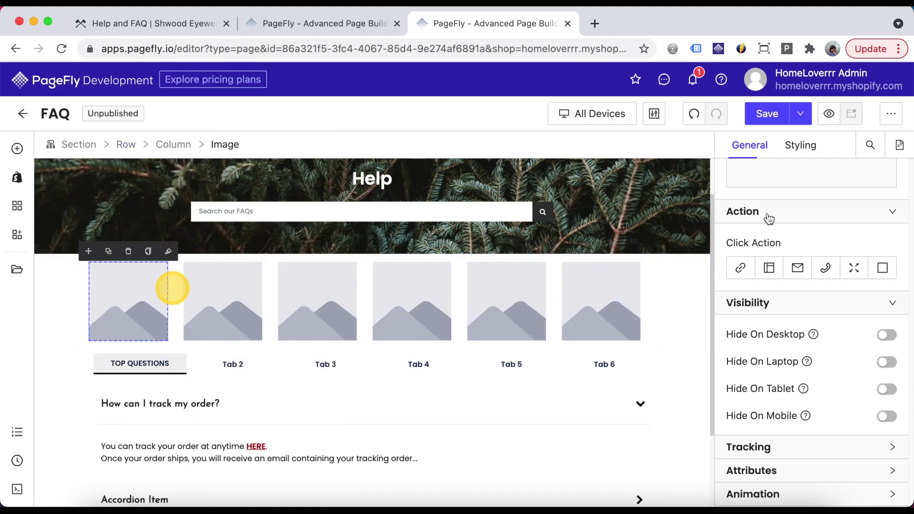
scroll(786, 235, up, 3)
click(805, 254)
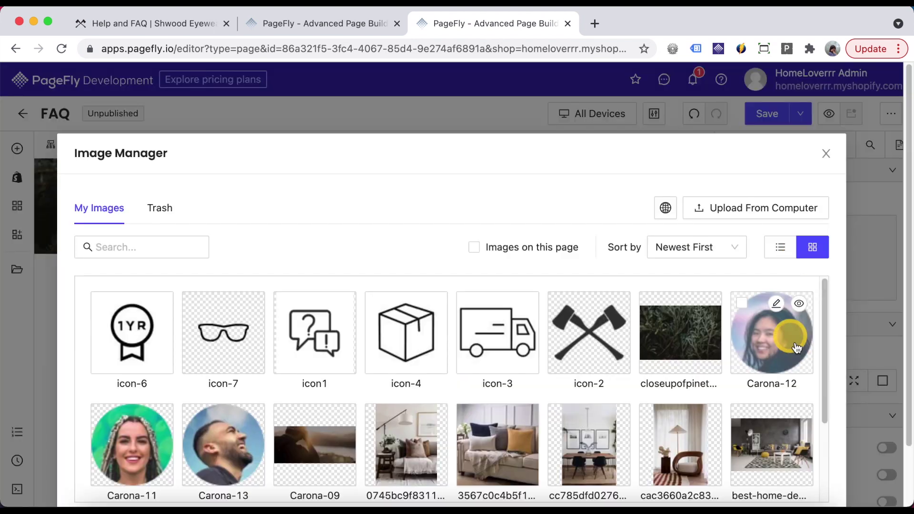
scroll(804, 352, down, 2)
click(329, 309)
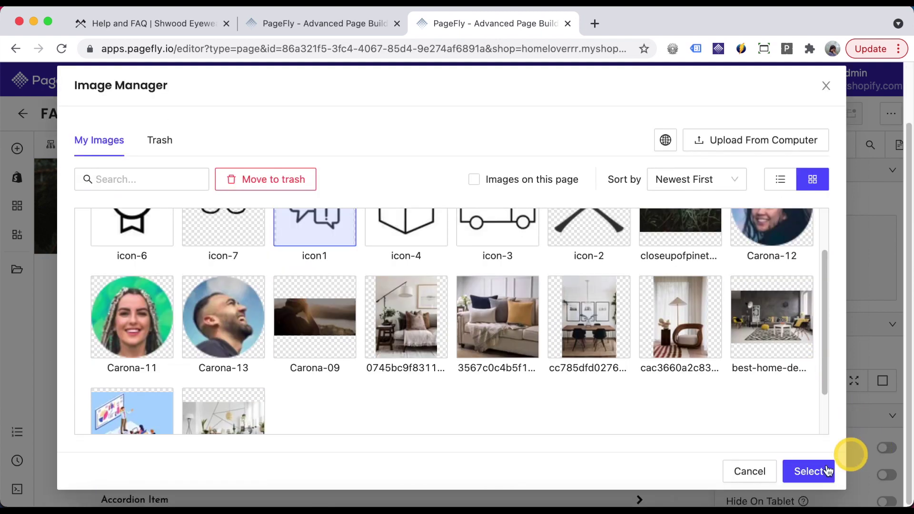
click(810, 471)
scroll(834, 347, down, 3)
click(816, 315)
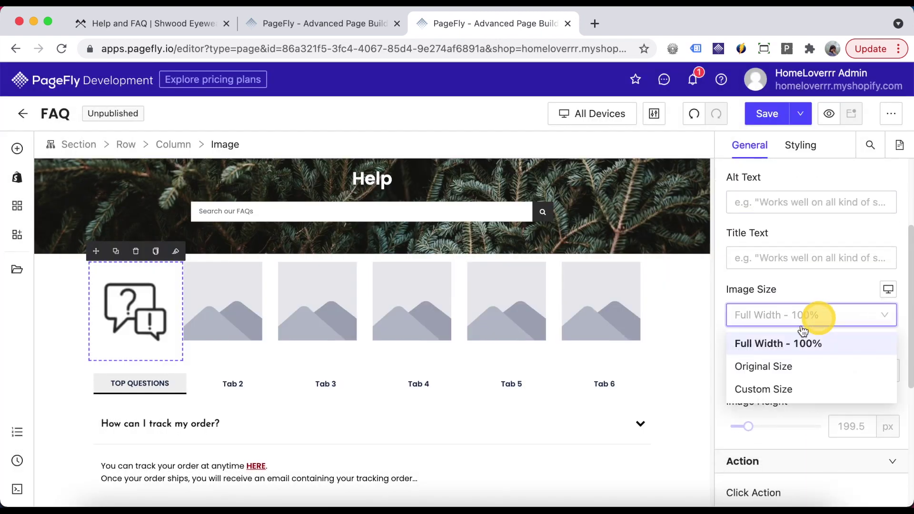
click(779, 389)
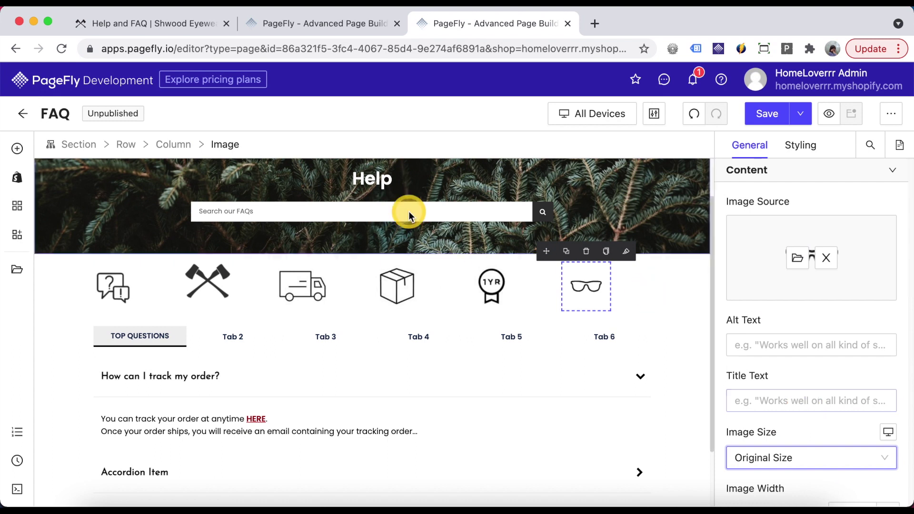
Centre-align the text in the icon row so the icons sit centred.
click(125, 144)
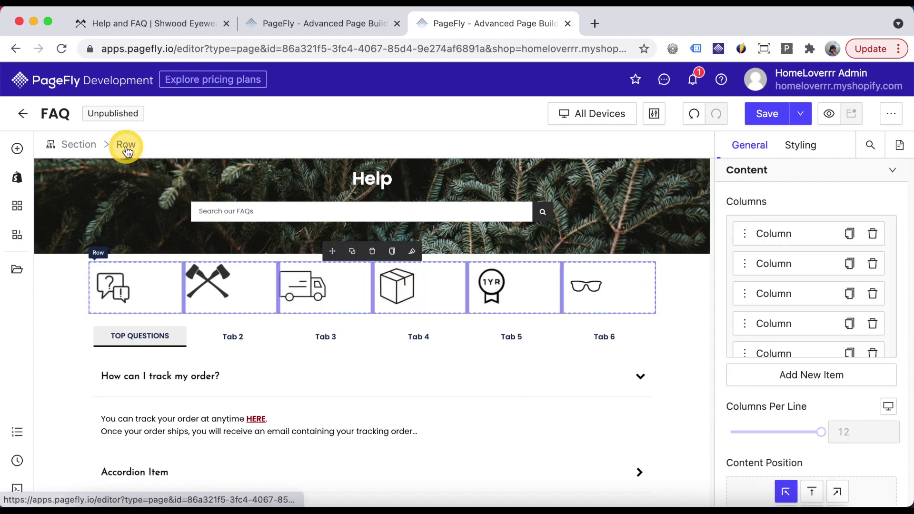
click(800, 145)
scroll(842, 387, down, 5)
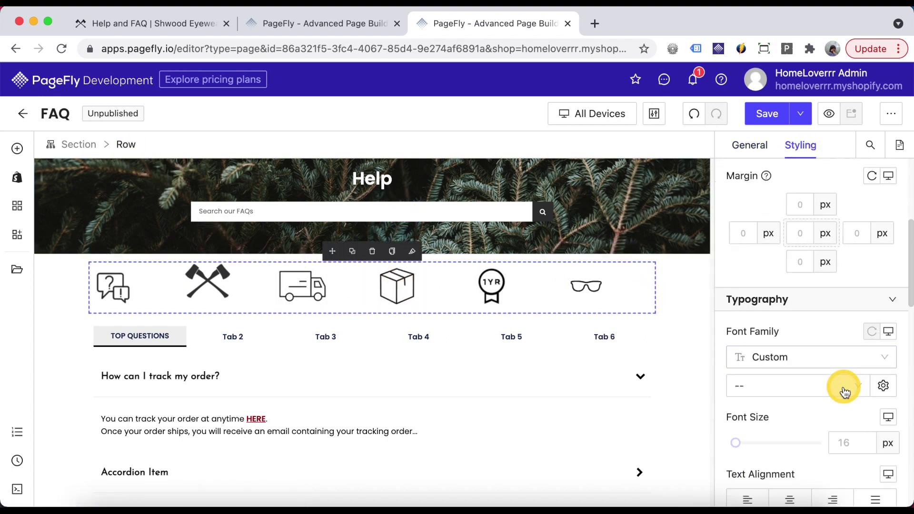
click(790, 410)
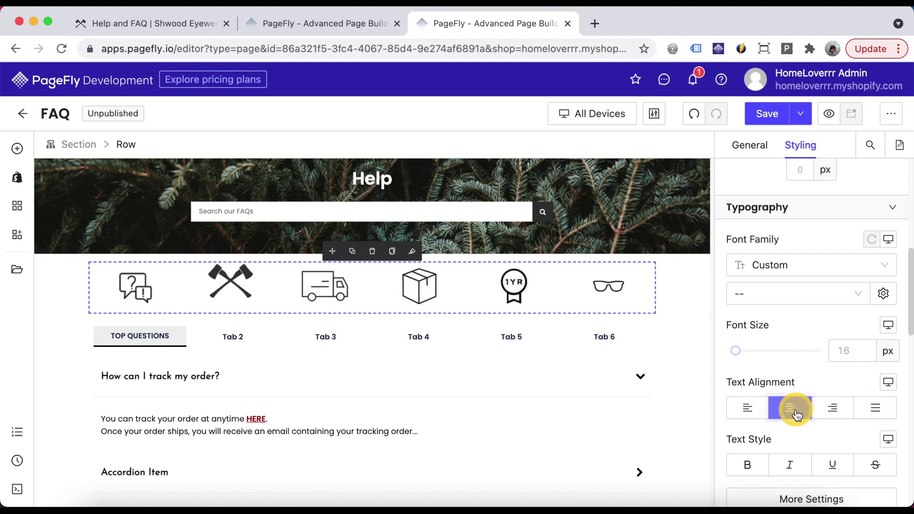
Give the section holding the icons and tabs 50 px of top padding.
click(684, 395)
scroll(684, 394, down, 1)
scroll(685, 394, down, 3)
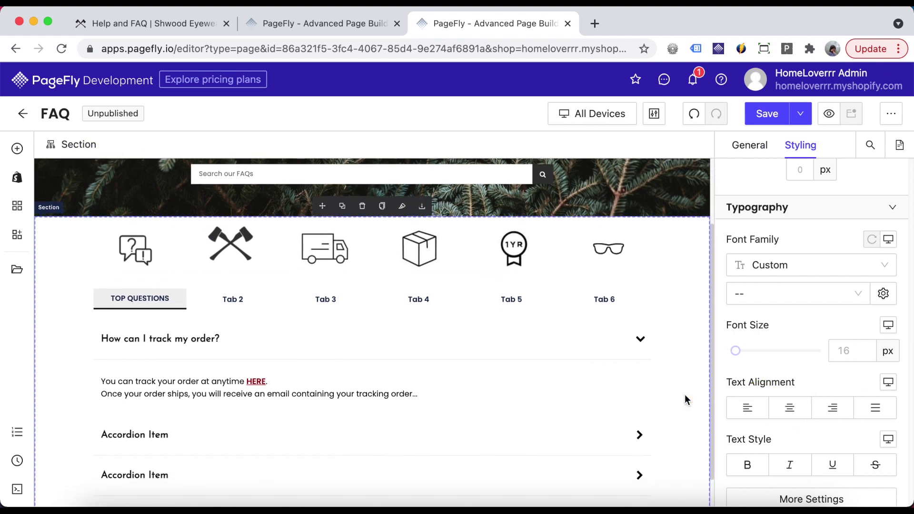
click(684, 359)
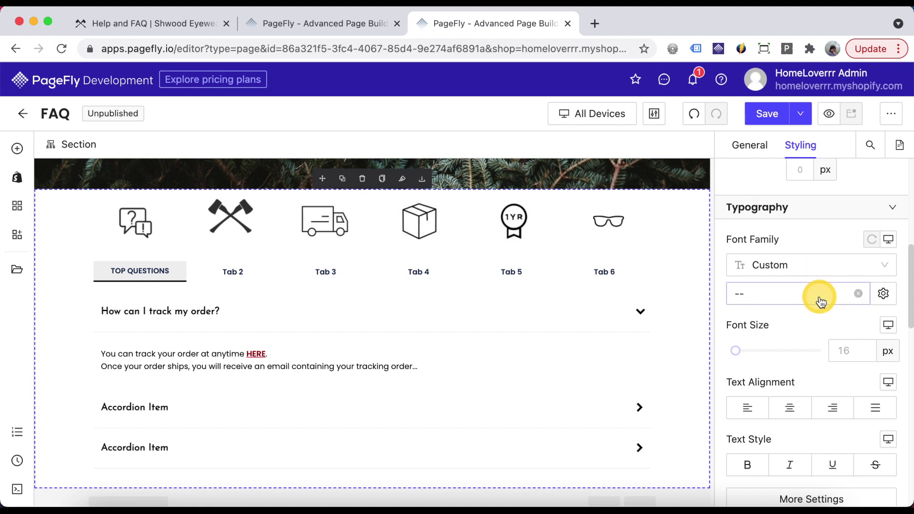
scroll(818, 300, down, 5)
click(800, 336)
text(50)
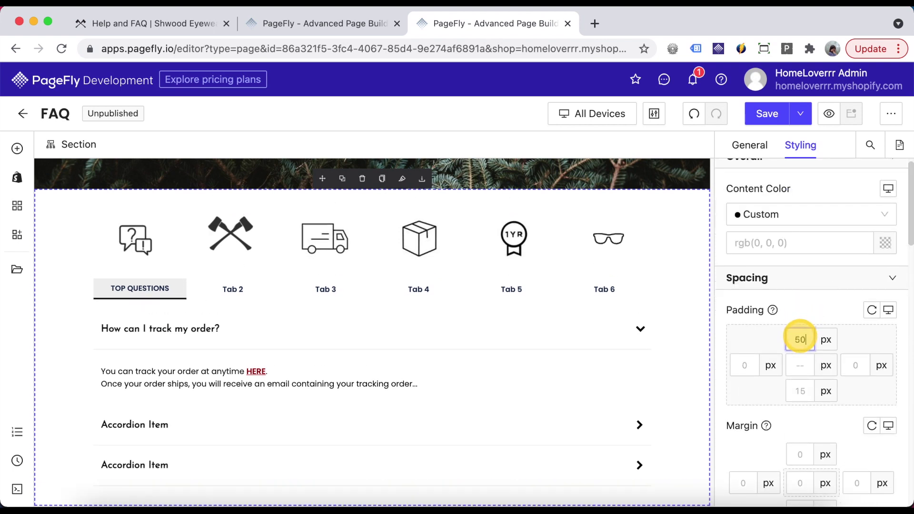
text(50)
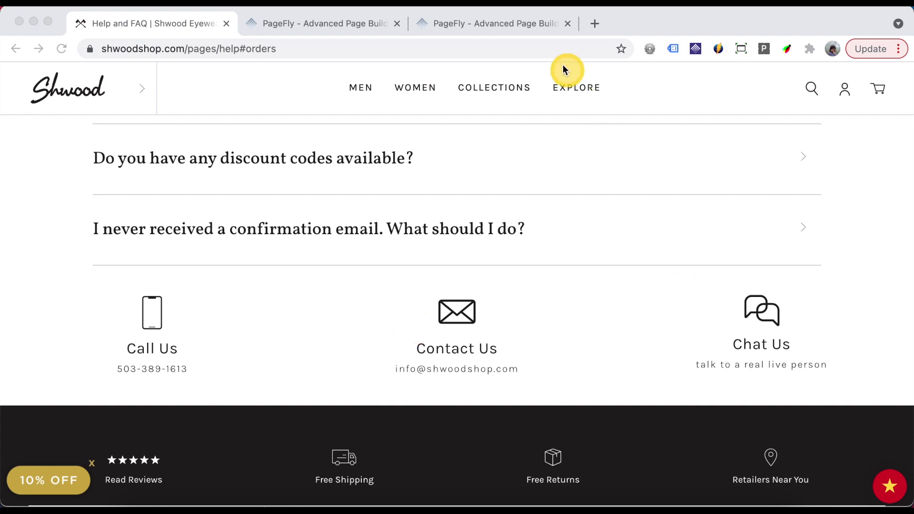
Return to the PageFly editor after reviewing the Shwood contact section.
click(521, 26)
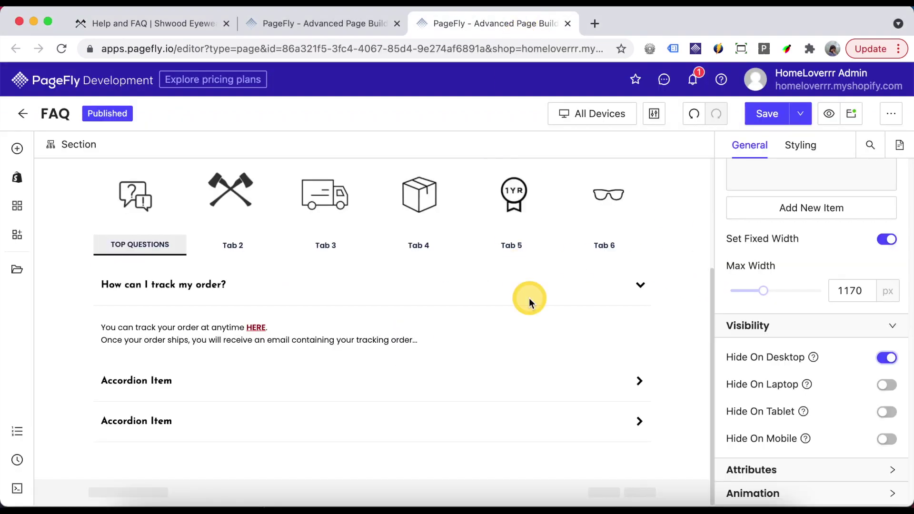
Add a 1/1 column layout below the FAQs with an Icon element inside it.
click(17, 149)
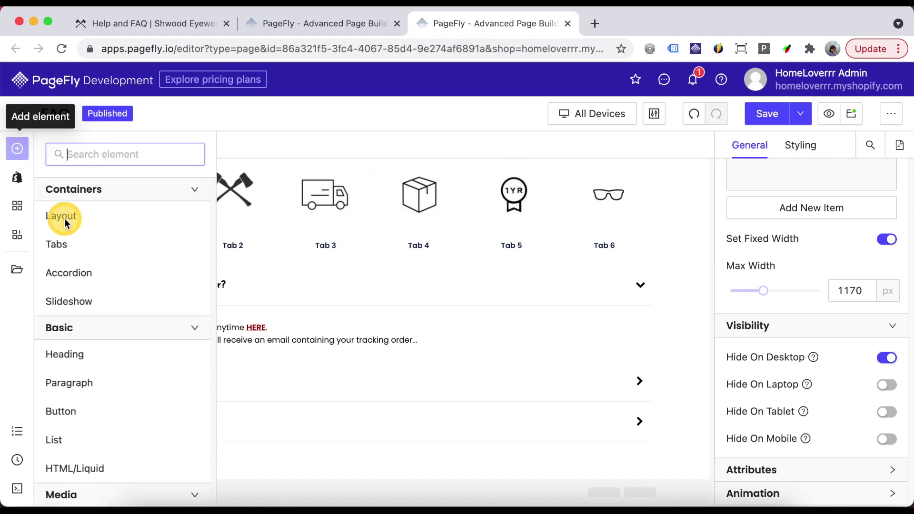
mouse_move(157, 228)
drag(285, 179, 371, 476)
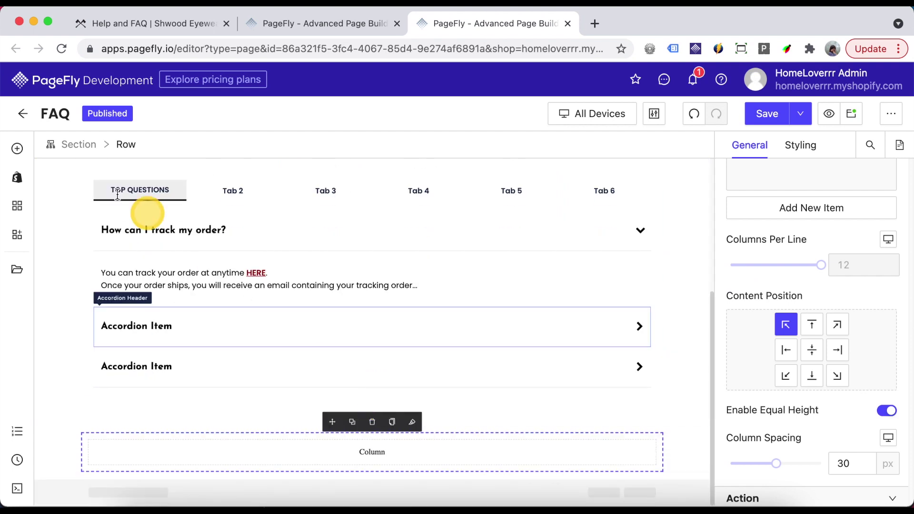
click(17, 148)
click(57, 155)
text(icon)
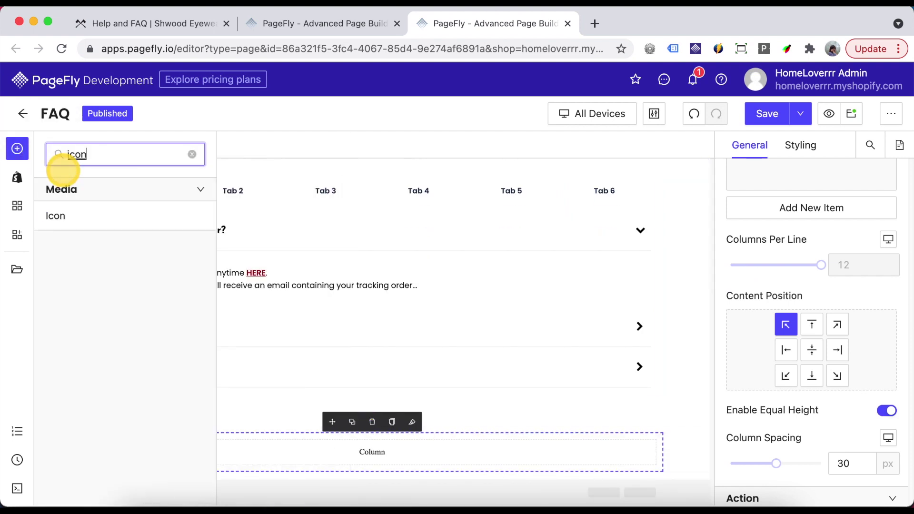
mouse_move(87, 219)
drag(287, 171, 364, 444)
Add a Heading and a Paragraph below the new icon.
click(18, 148)
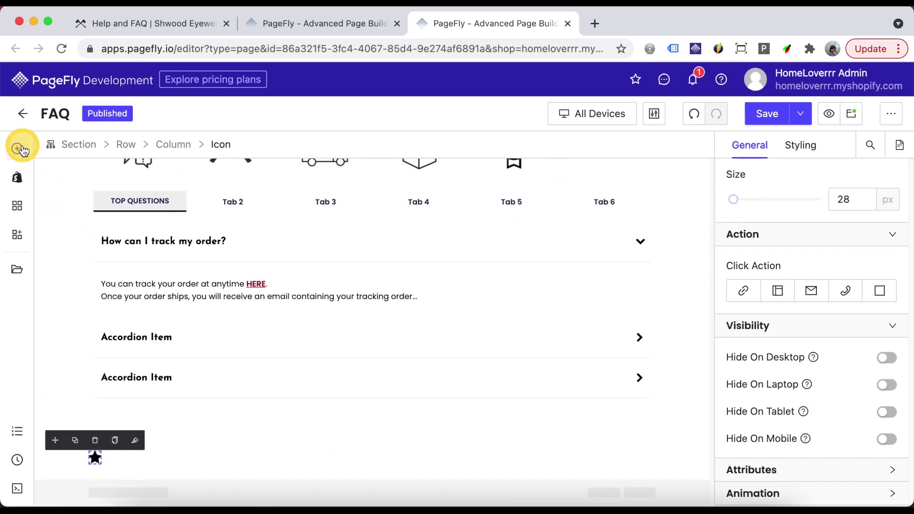
text(hea)
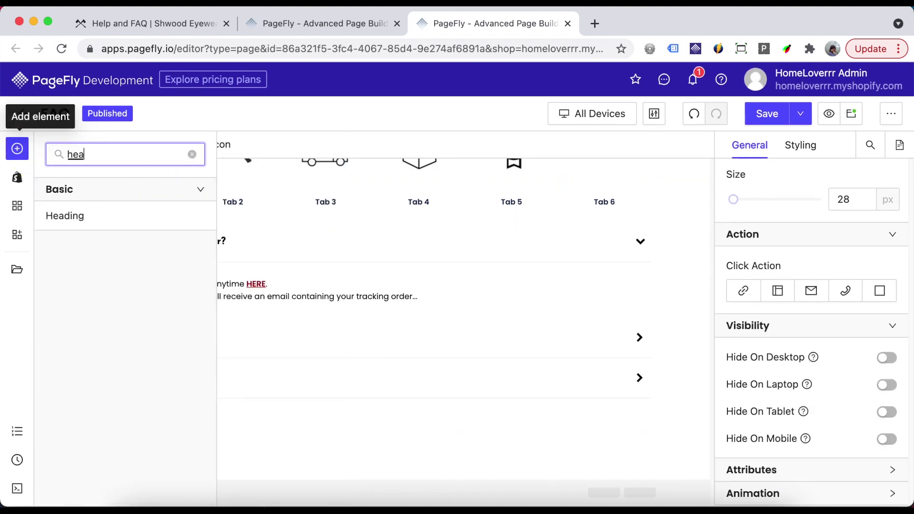
mouse_move(88, 218)
drag(259, 170, 119, 458)
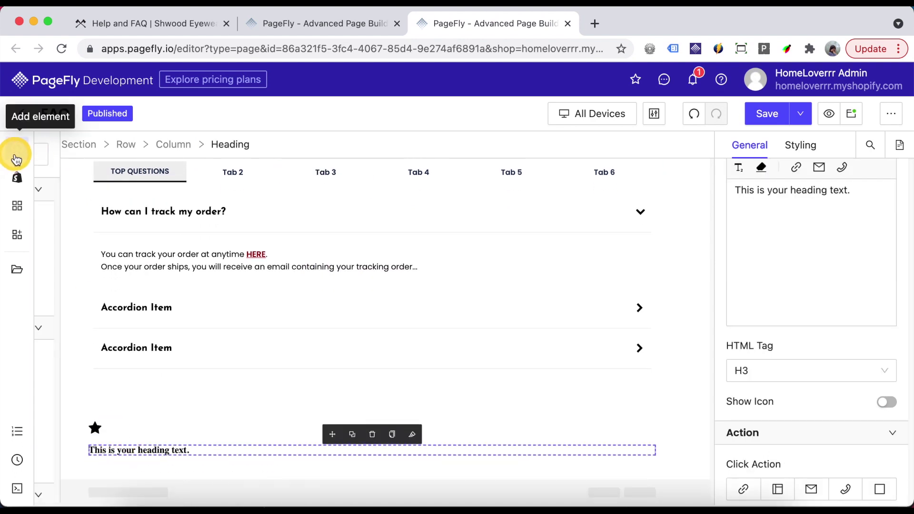
click(17, 152)
mouse_move(88, 386)
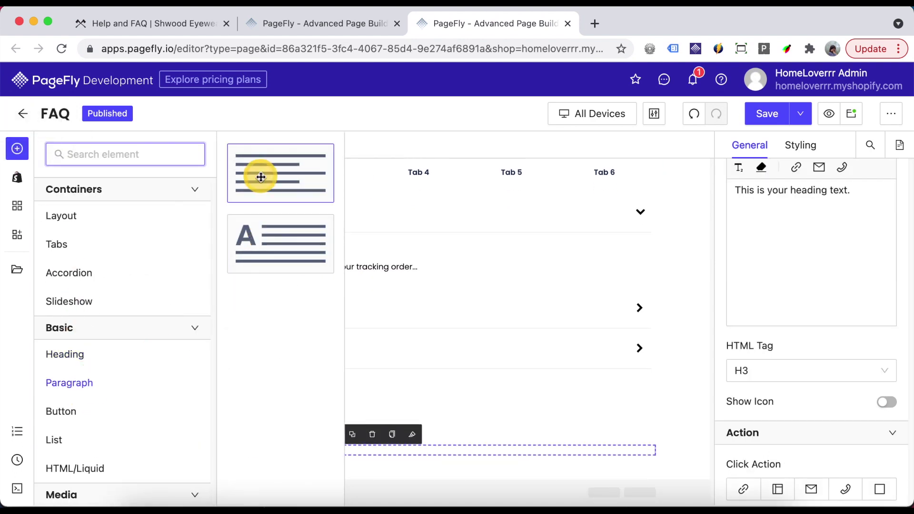
drag(272, 182, 190, 445)
Replace the star with the mobile-phone icon and enlarge it to 75 px.
click(95, 426)
scroll(810, 236, up, 3)
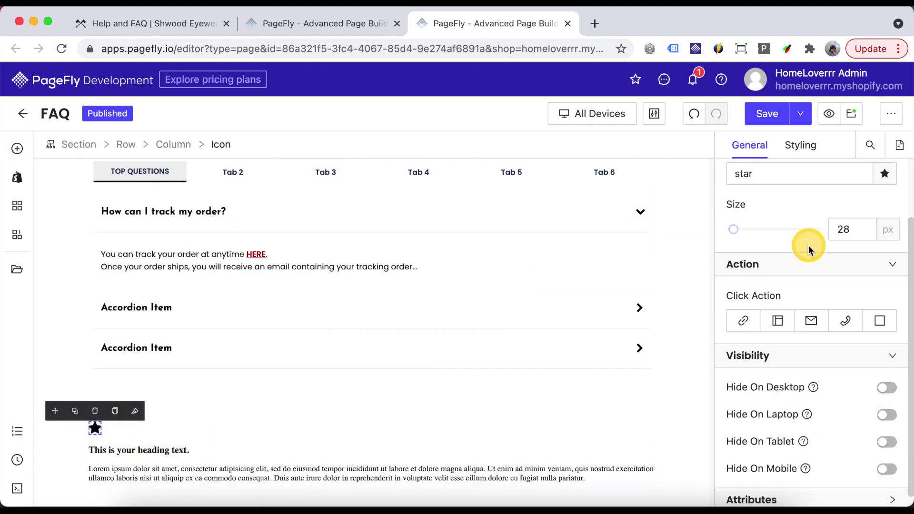
click(885, 227)
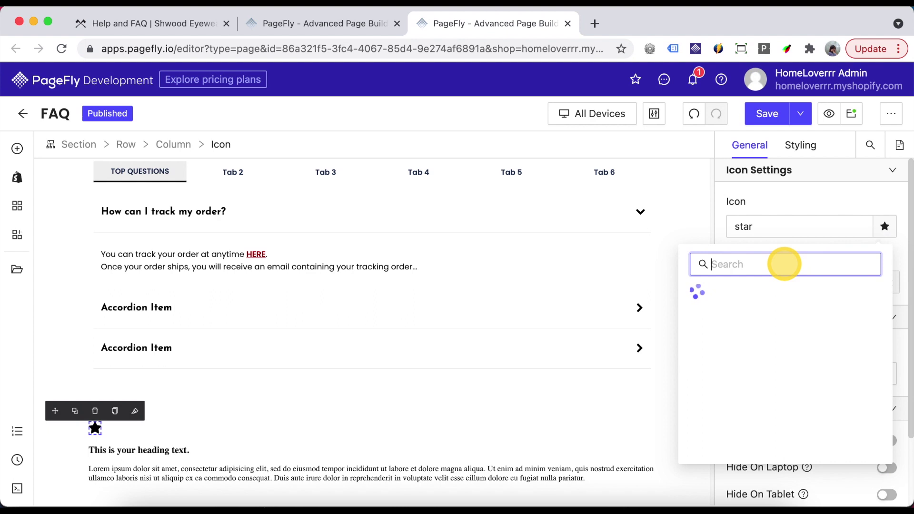
text(phone)
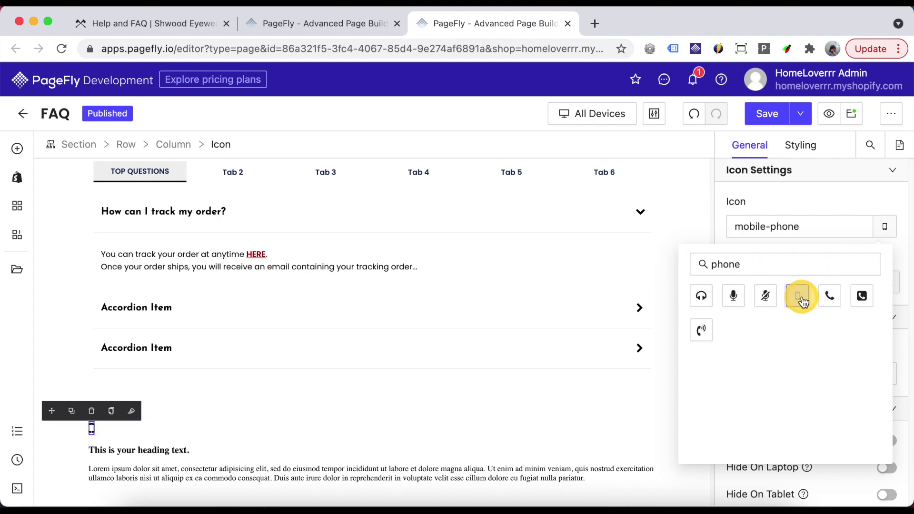
click(817, 190)
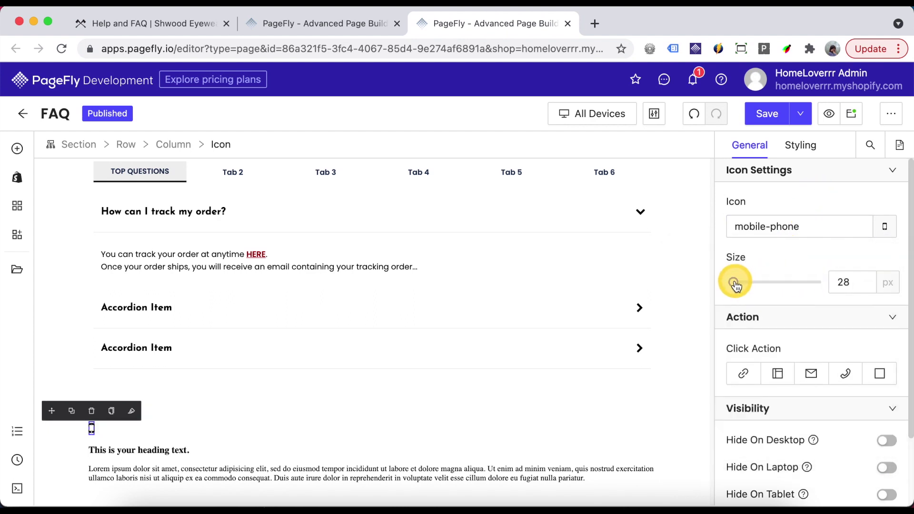
drag(736, 285, 743, 285)
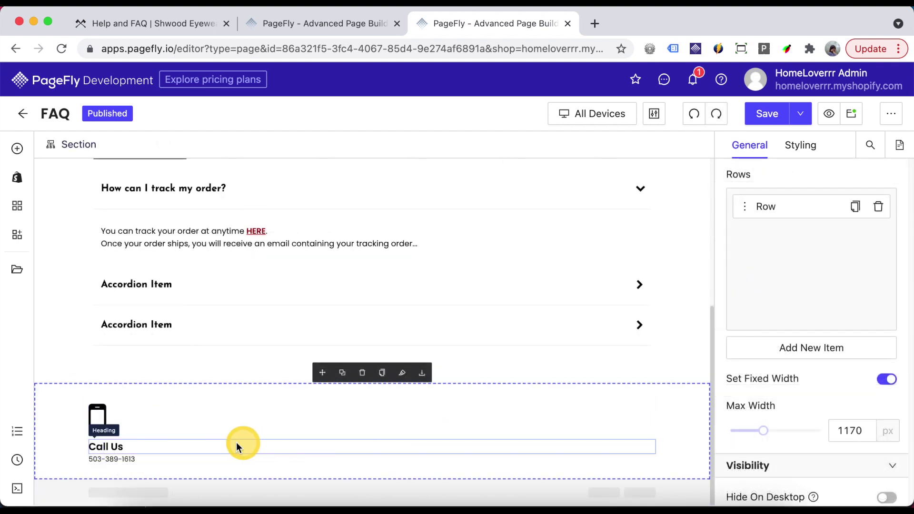
Duplicate the Call Us column twice to make three contact columns.
click(156, 404)
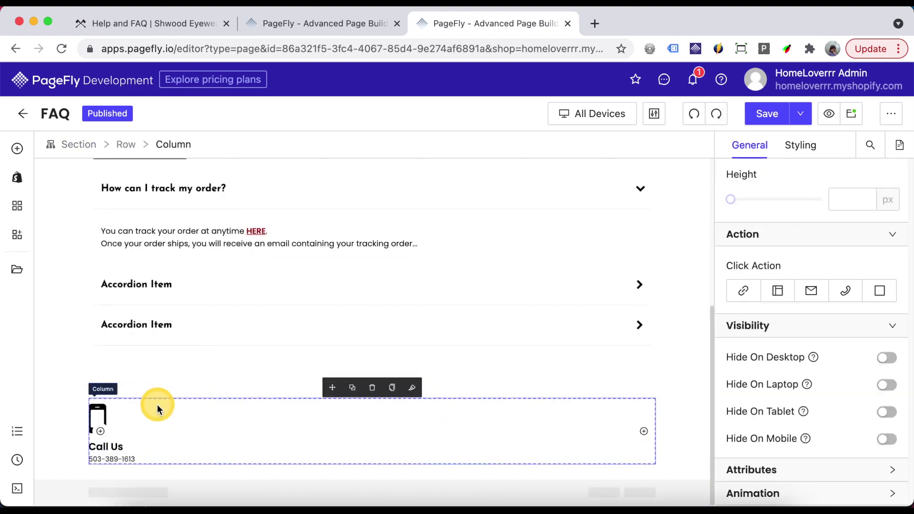
click(352, 390)
click(476, 399)
click(493, 387)
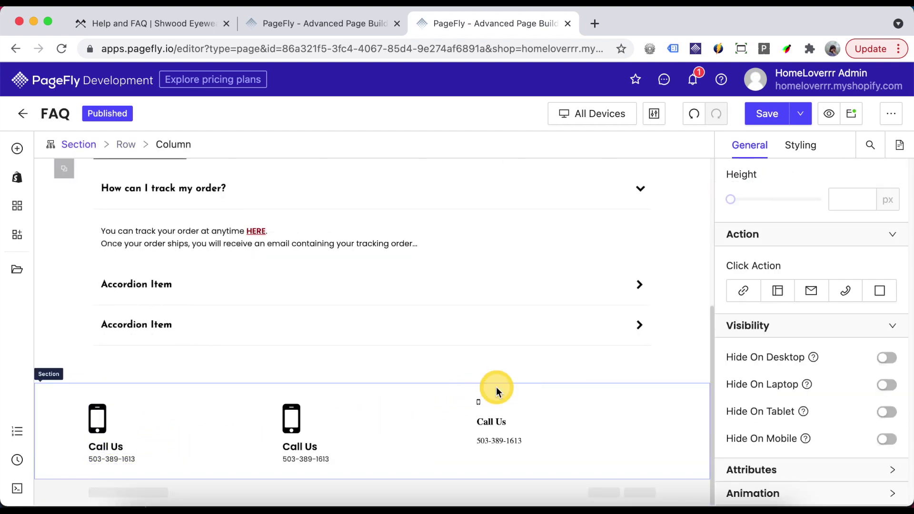
Change the middle column's phone icon to the envelope-o icon.
click(288, 417)
click(885, 200)
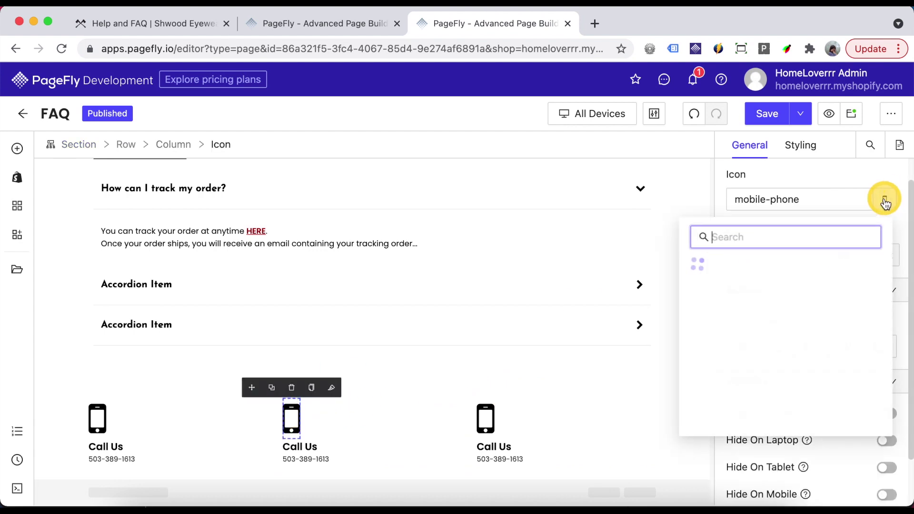
text(enve)
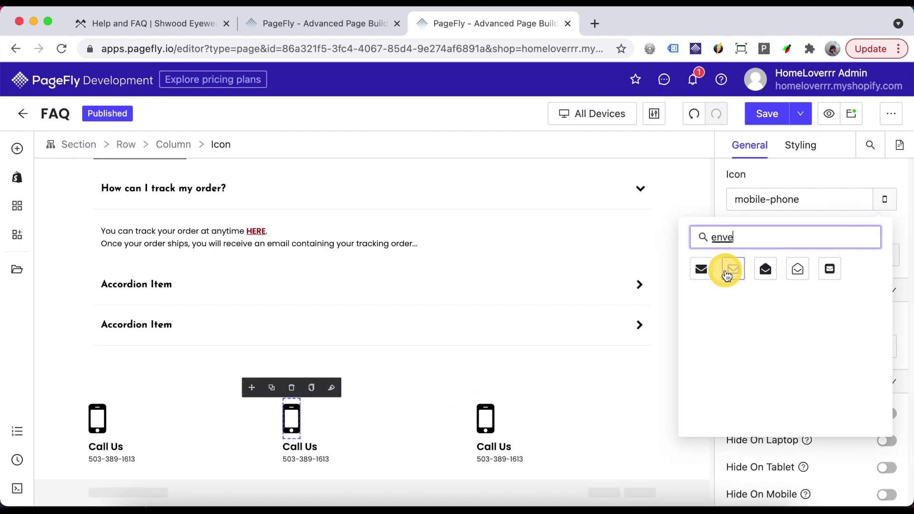
click(726, 275)
Change the third column's icon to the comments-o chat bubbles.
click(492, 417)
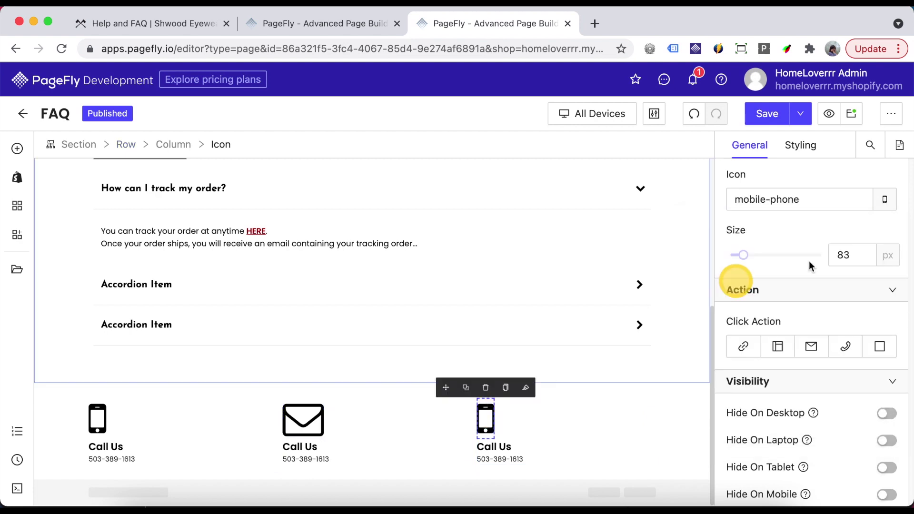
click(882, 203)
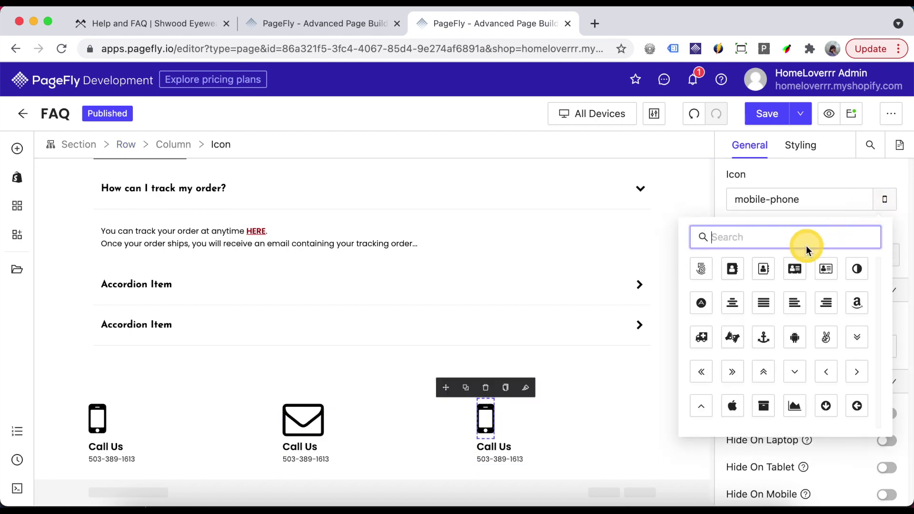
text(com)
click(864, 270)
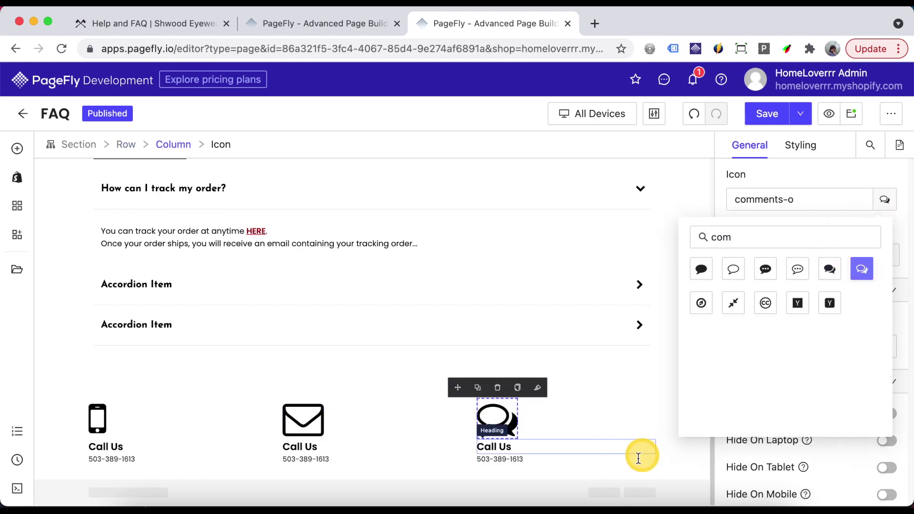
Set the contact section's Text Alignment to centre.
click(663, 424)
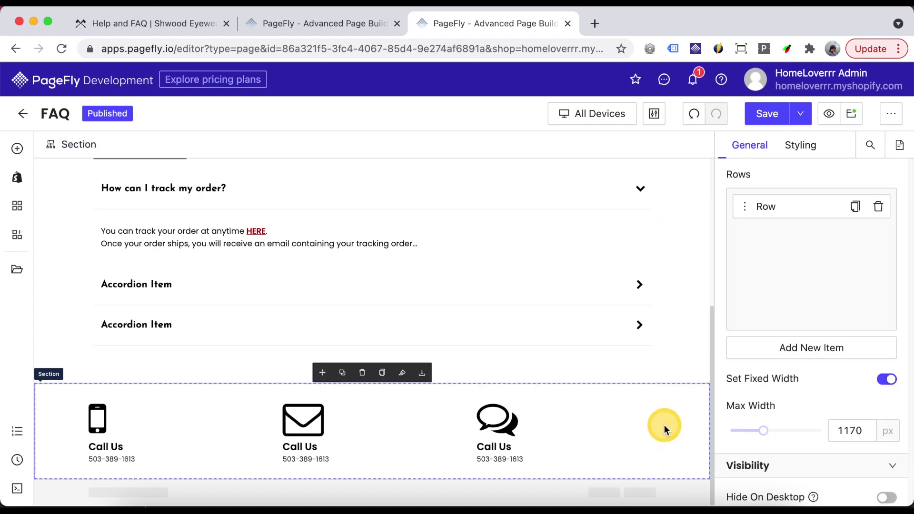
click(799, 151)
scroll(819, 327, down, 5)
click(792, 376)
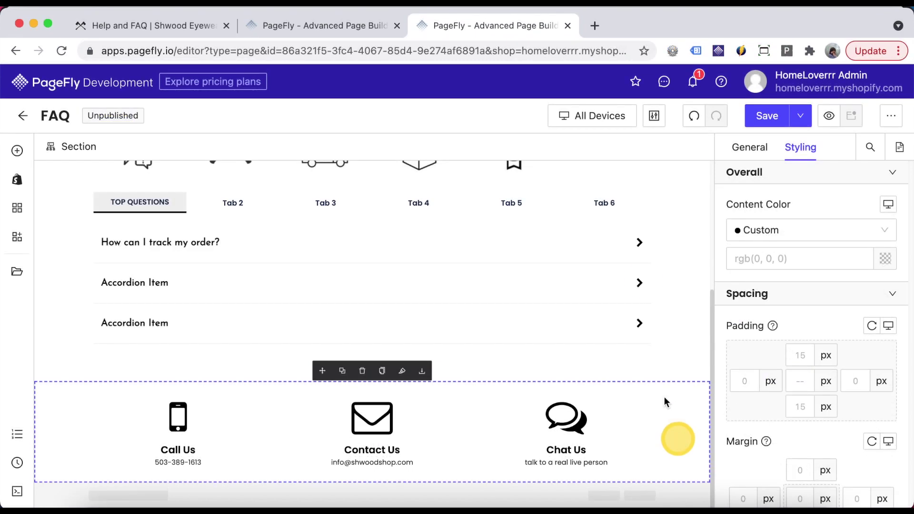
In Mobile view, give the Help header 20 px left and right padding.
click(607, 116)
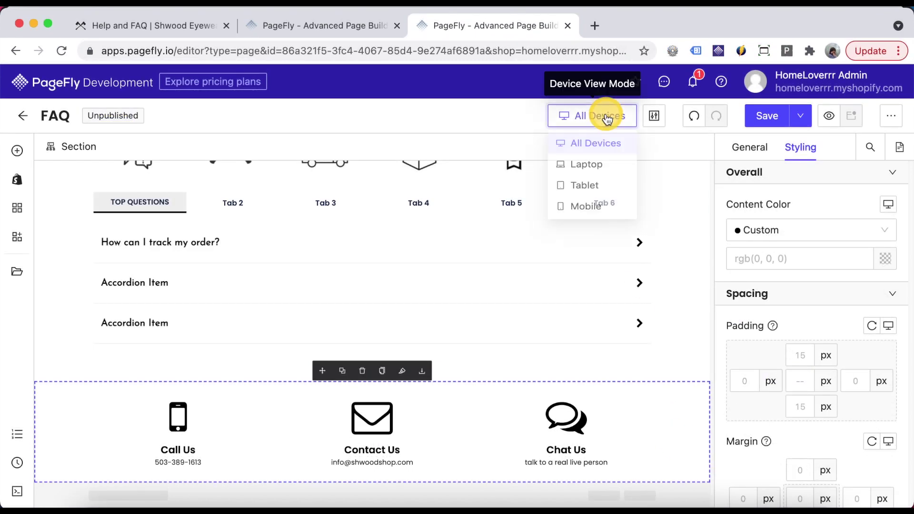
click(599, 214)
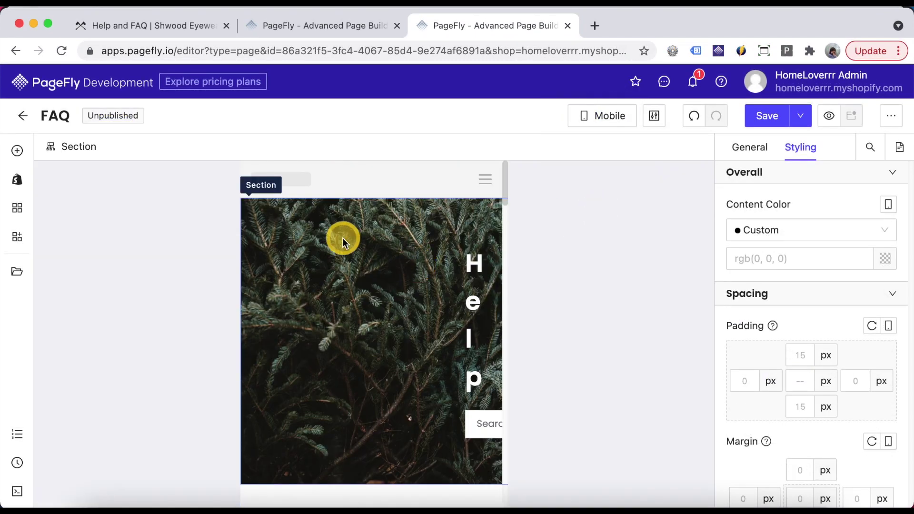
click(343, 238)
text(20)
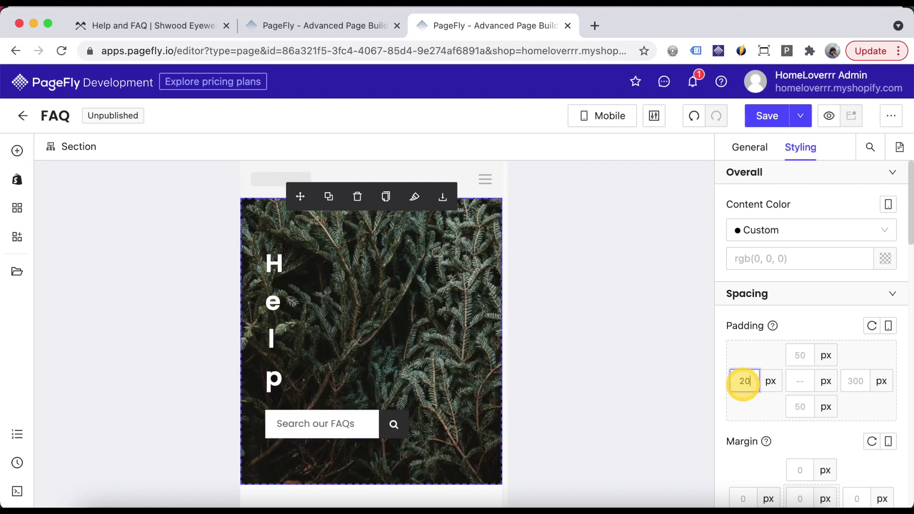
click(863, 380)
text(20)
scroll(481, 371, down, 10)
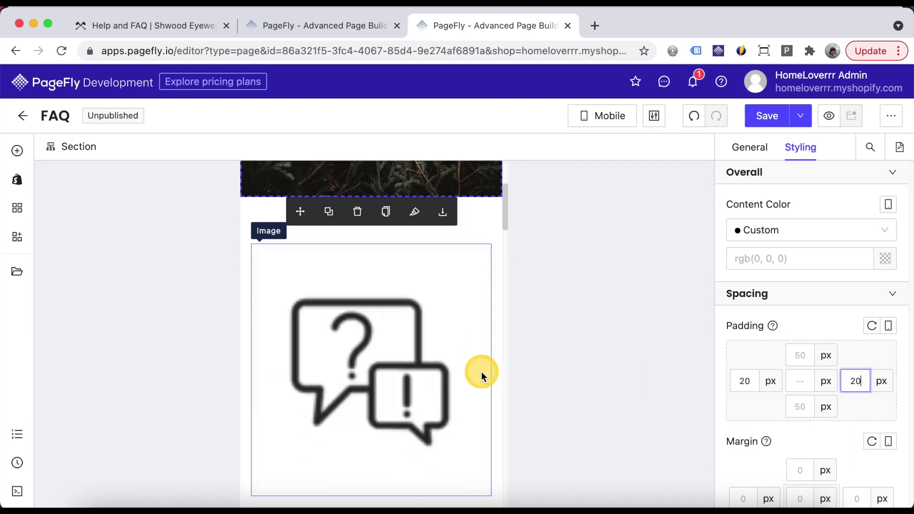
Switch the editor back to All Devices.
click(602, 117)
click(607, 145)
scroll(222, 277, up, 2)
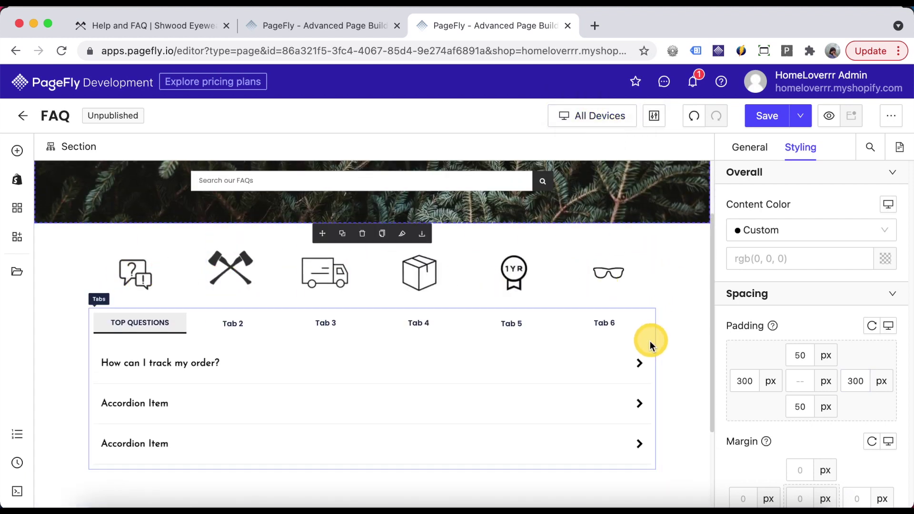
In Mobile view, turn on Hide On Mobile for the icon row above the tabs.
click(612, 117)
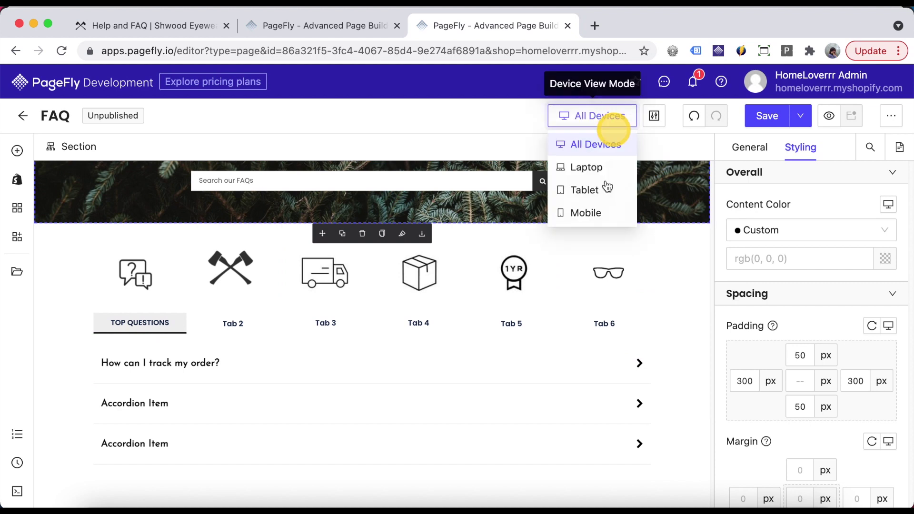
click(601, 211)
scroll(406, 301, down, 5)
scroll(407, 301, down, 5)
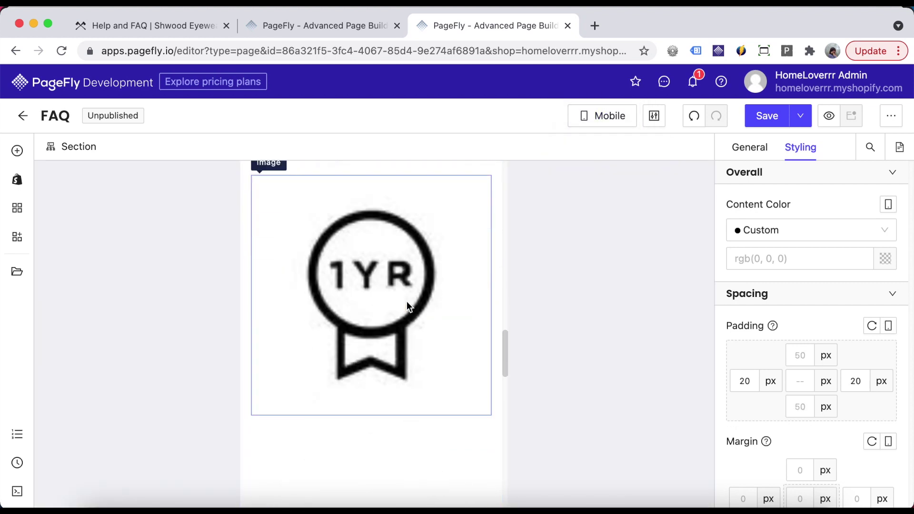
scroll(407, 305, up, 3)
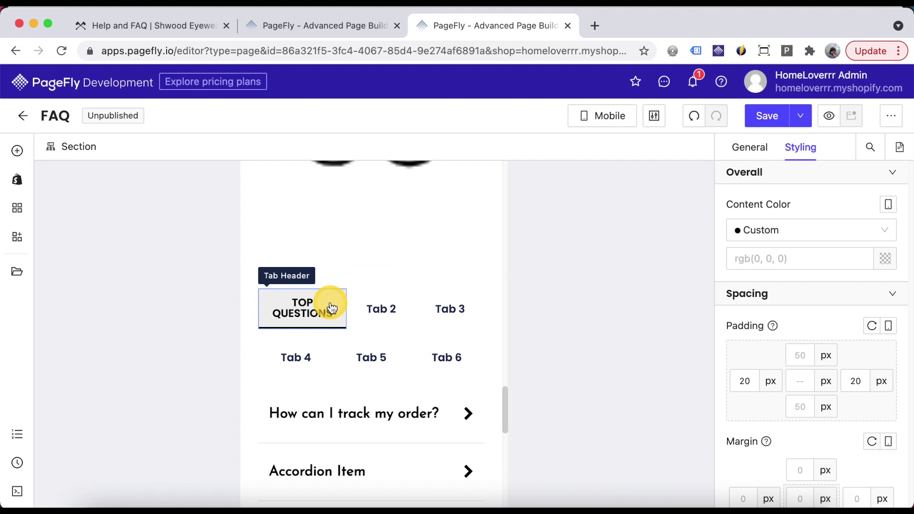
scroll(416, 279, up, 10)
click(389, 366)
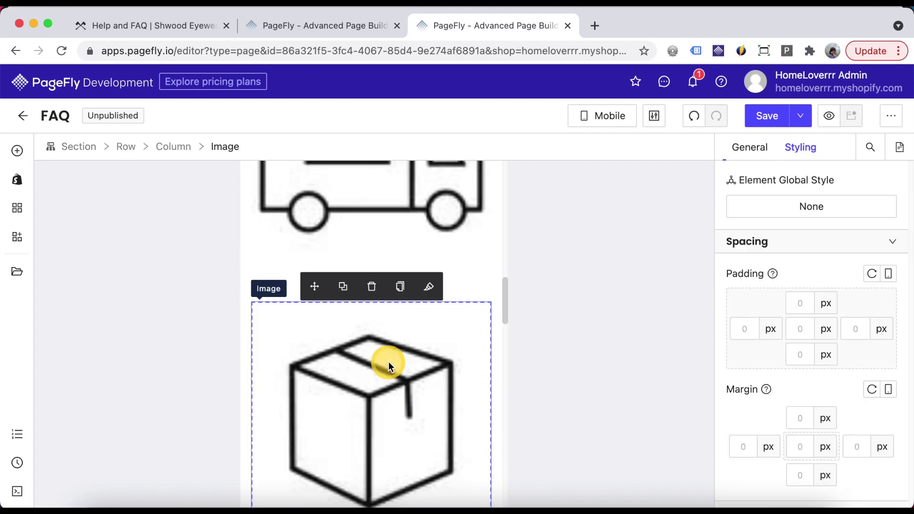
click(127, 148)
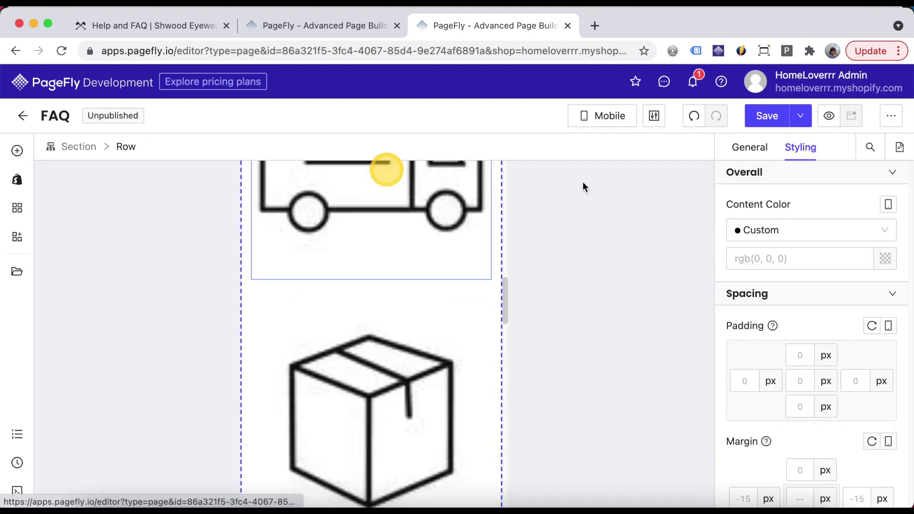
click(749, 147)
scroll(810, 295, down, 5)
scroll(842, 434, down, 5)
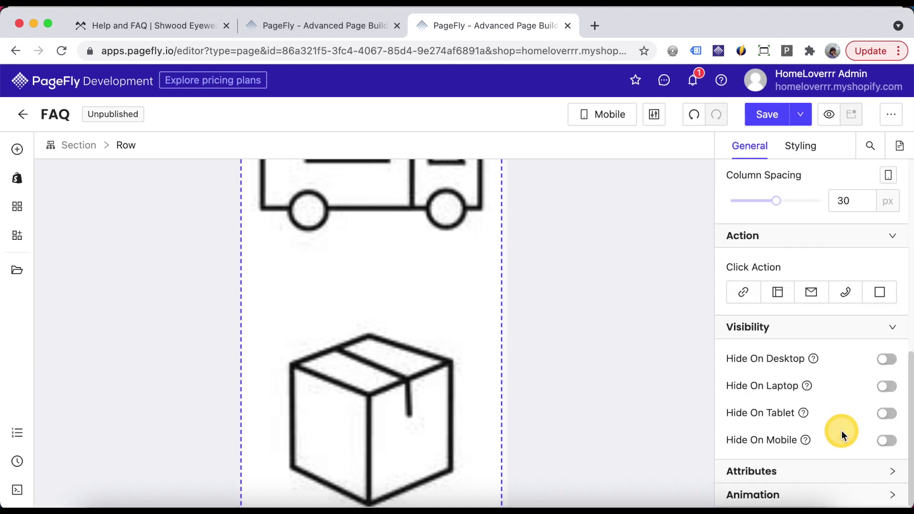
click(888, 443)
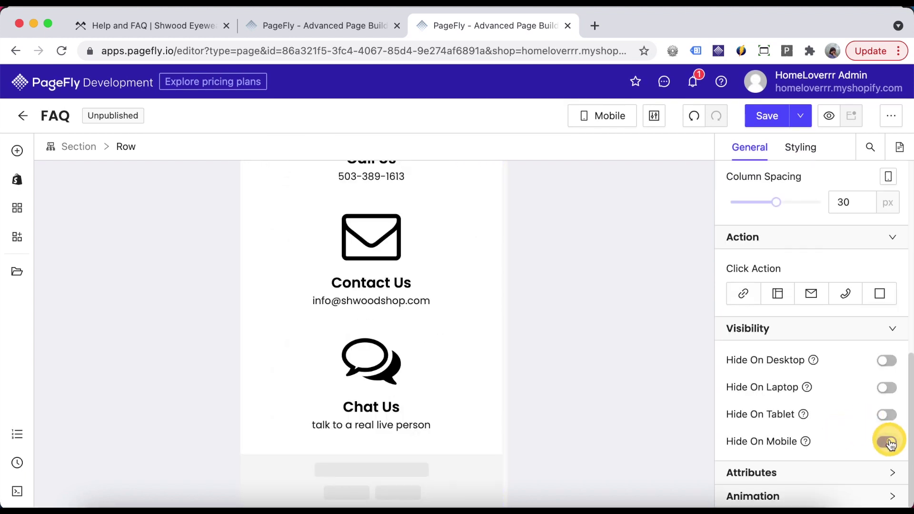
Check the How can I track my order? answer, then Save & Publish the FAQ page.
scroll(435, 283, up, 10)
scroll(438, 287, down, 4)
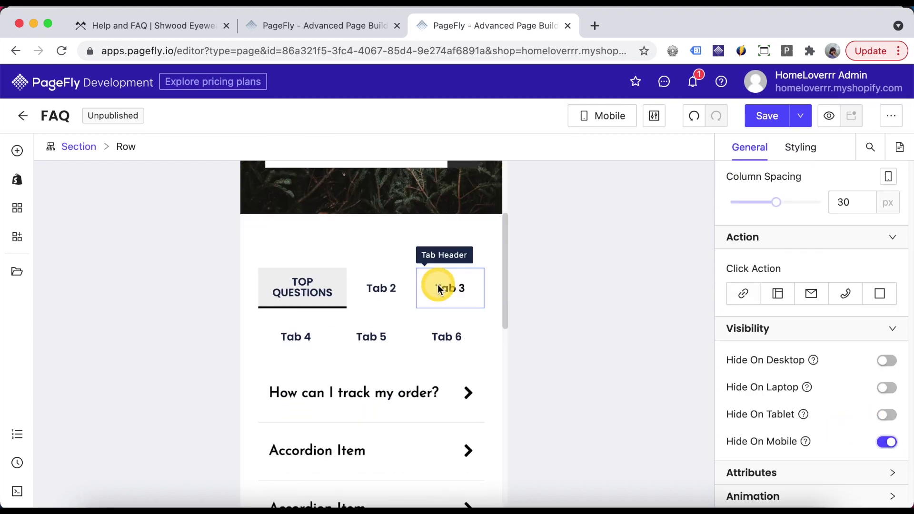
click(418, 295)
scroll(417, 295, down, 2)
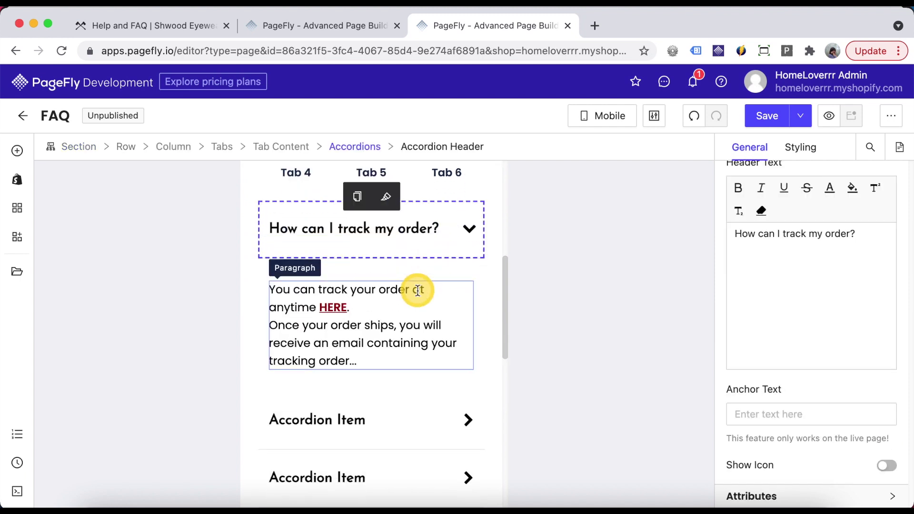
scroll(498, 401, down, 5)
scroll(498, 400, down, 5)
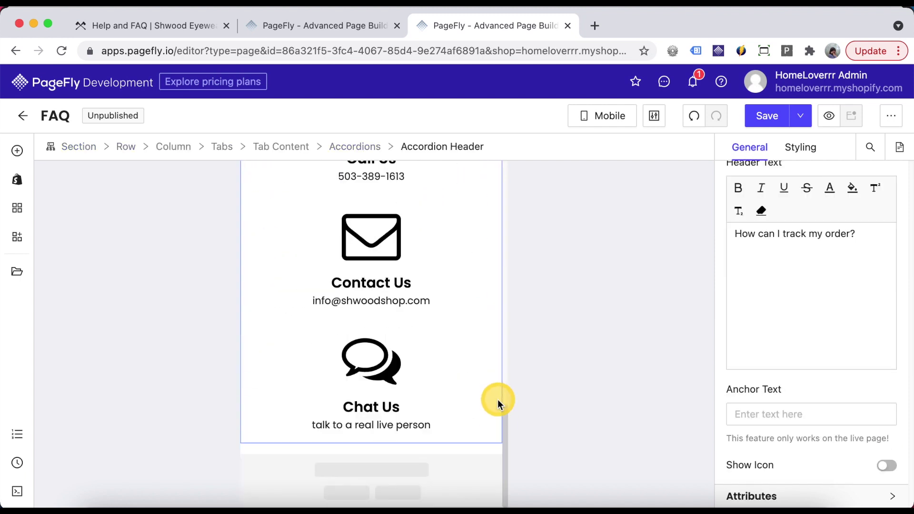
scroll(498, 402, up, 10)
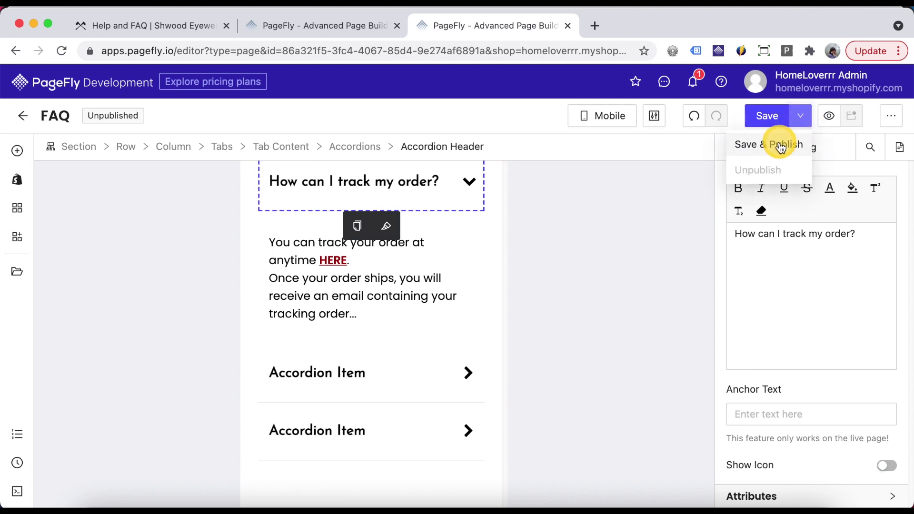
click(781, 147)
click(603, 376)
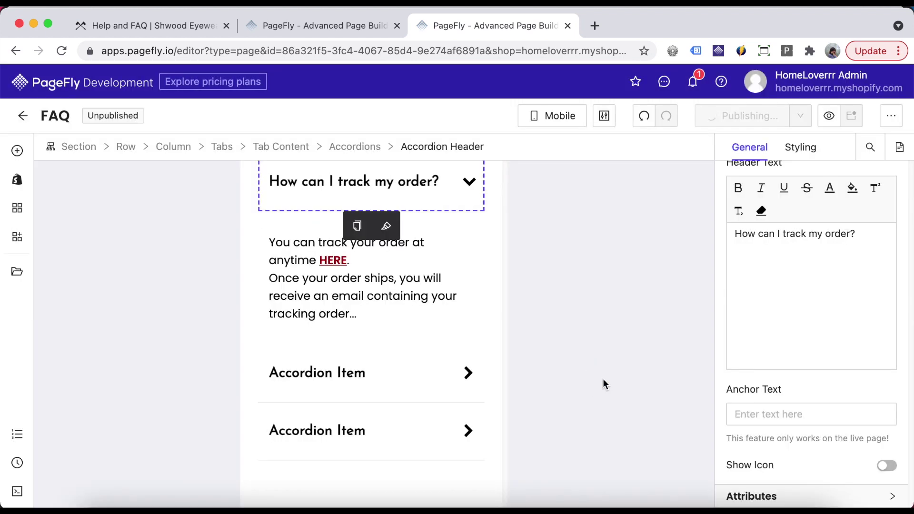
Open the live FAQ page, scroll through it, and expand How can I track my order?
click(848, 115)
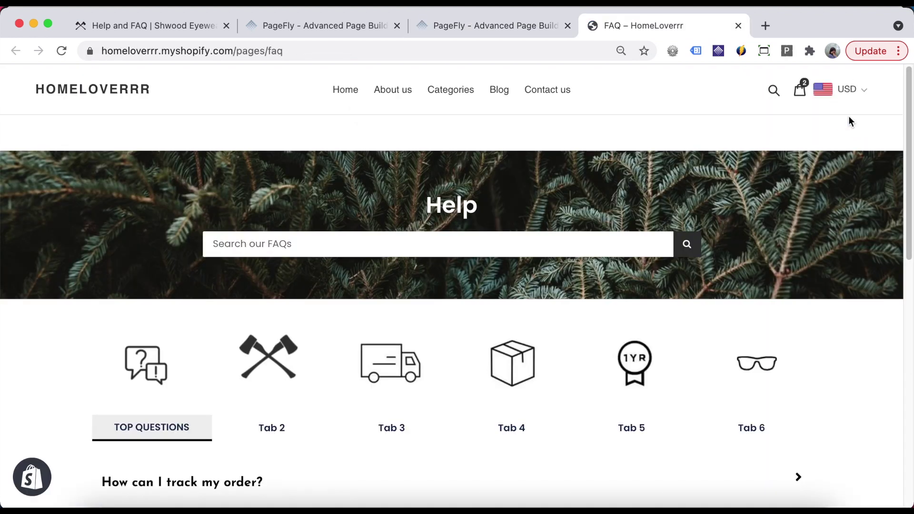
click(850, 285)
scroll(849, 285, down, 1)
scroll(849, 285, down, 8)
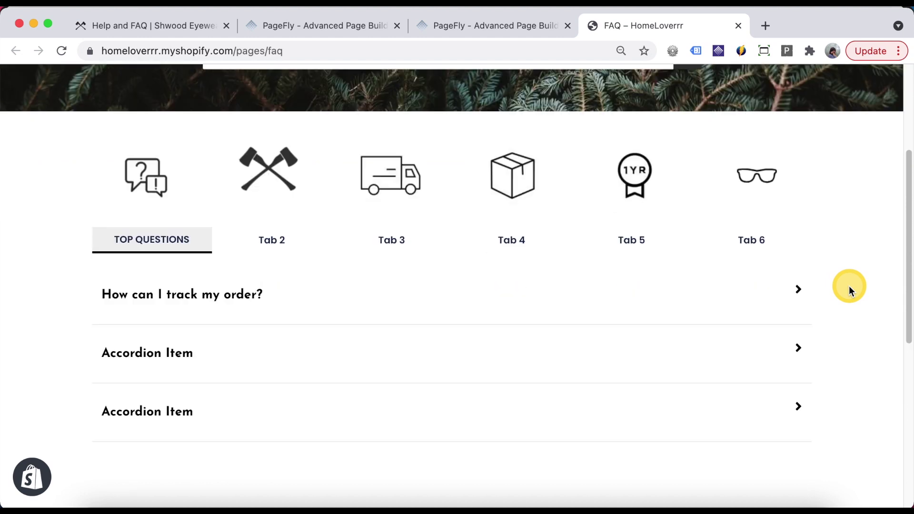
scroll(849, 285, up, 3)
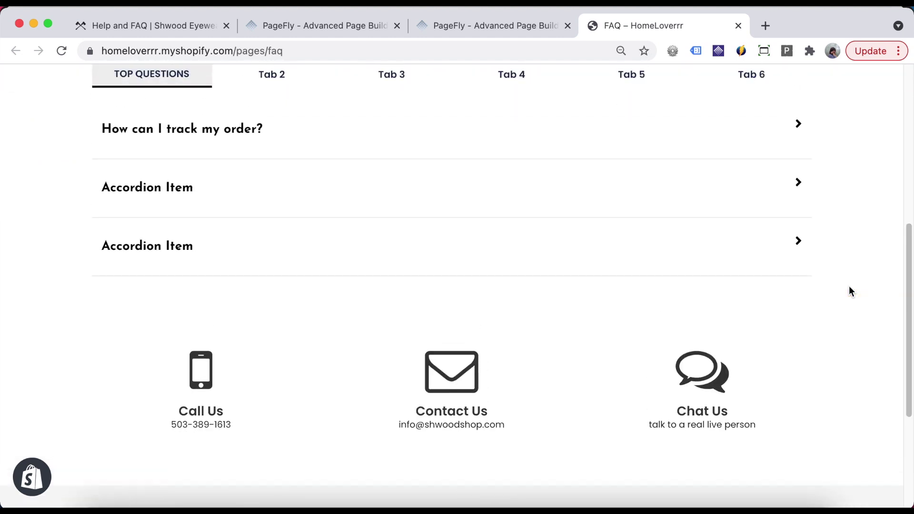
click(712, 220)
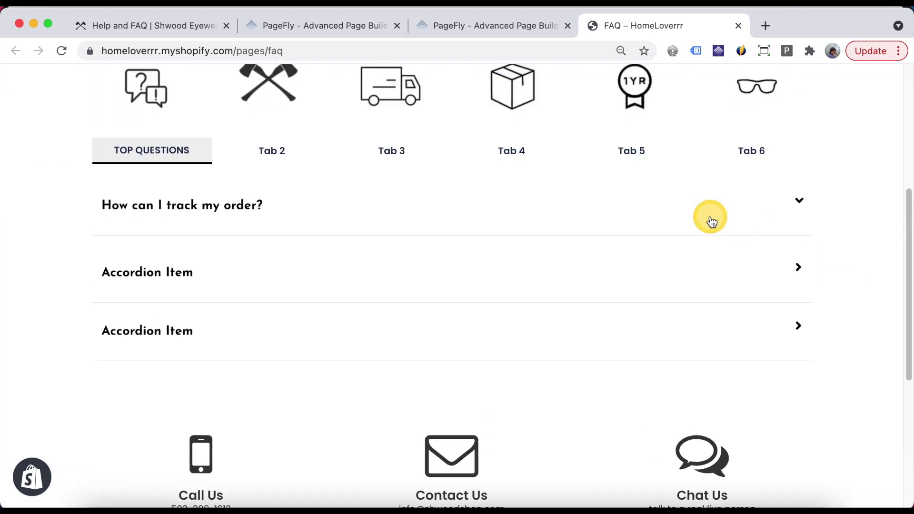